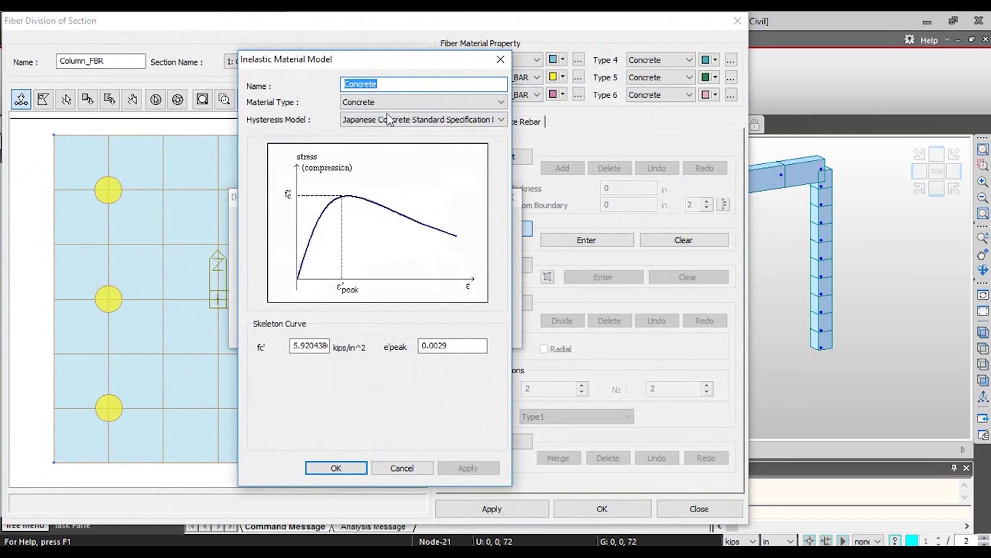
Preview the Kent & Park model for the Concrete material and the trilinear and asymmetrical bilinear models for Steel, discarding the changes
left_click(470, 120)
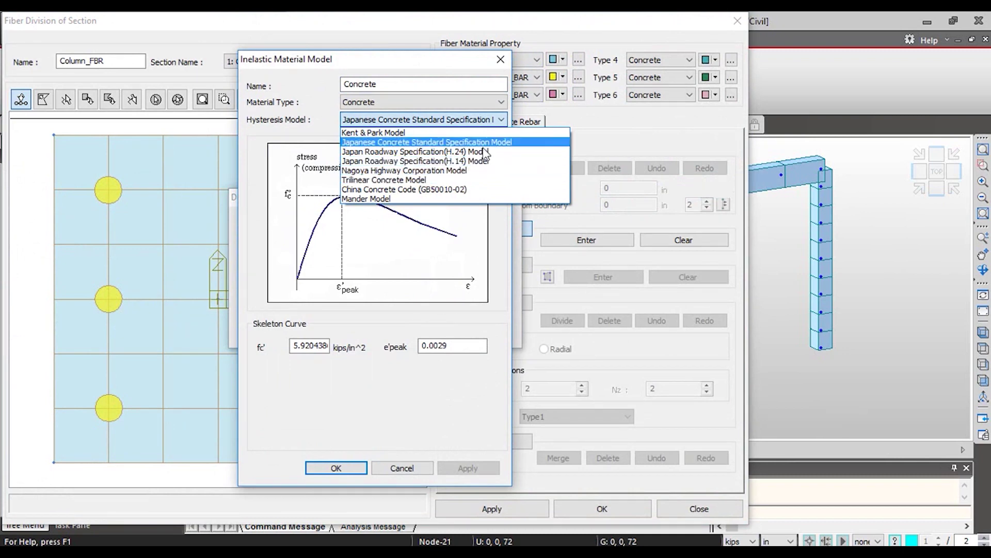
left_click(402, 132)
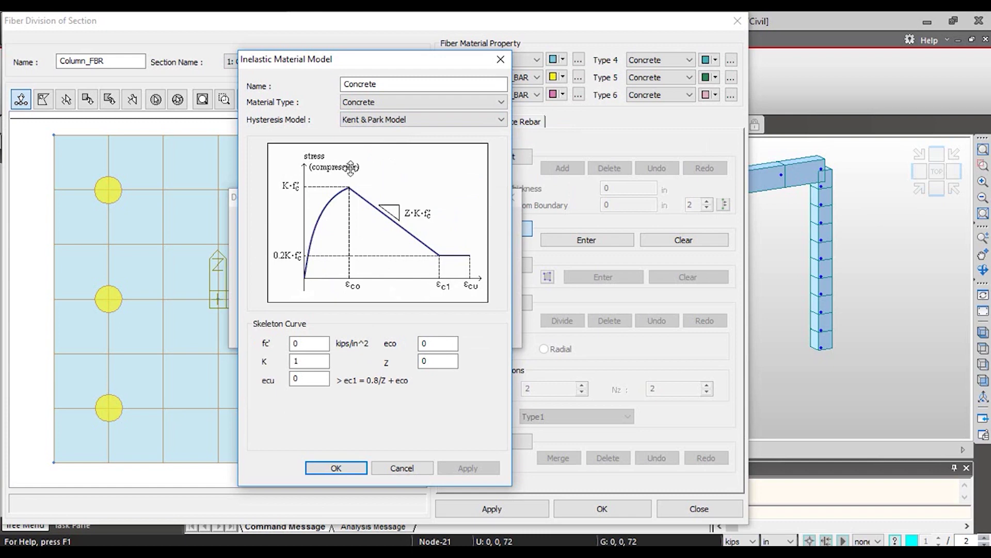
left_click(410, 102)
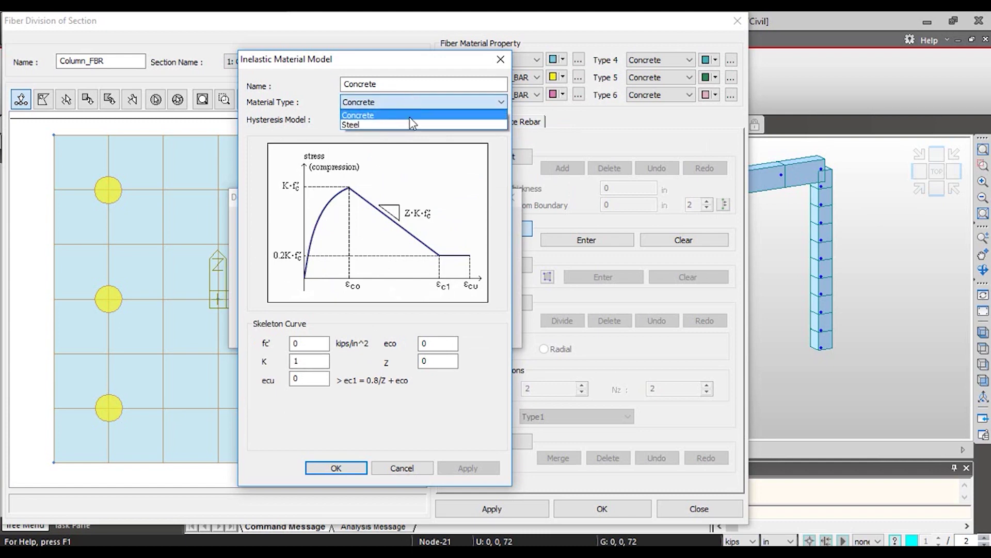
left_click(407, 122)
left_click(439, 119)
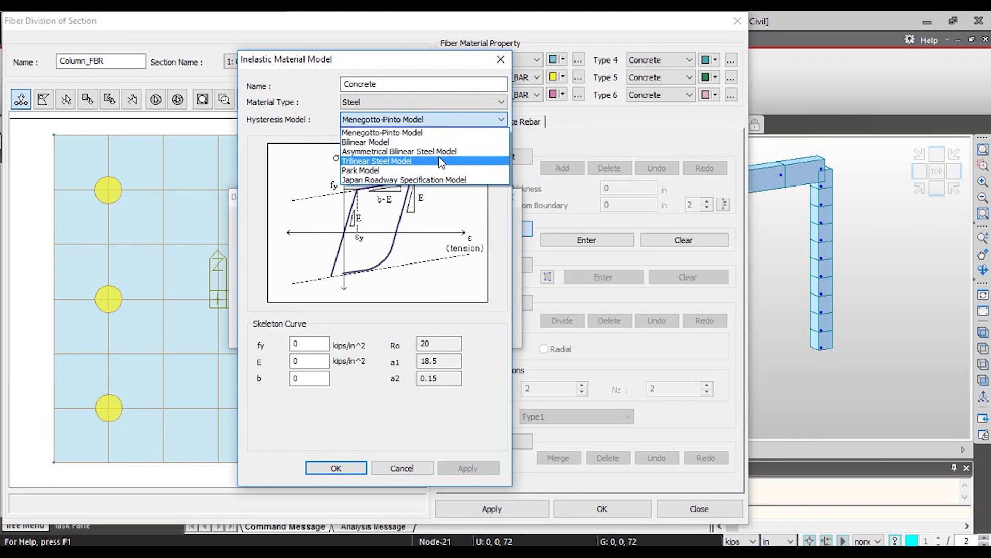
left_click(447, 170)
key("Up")
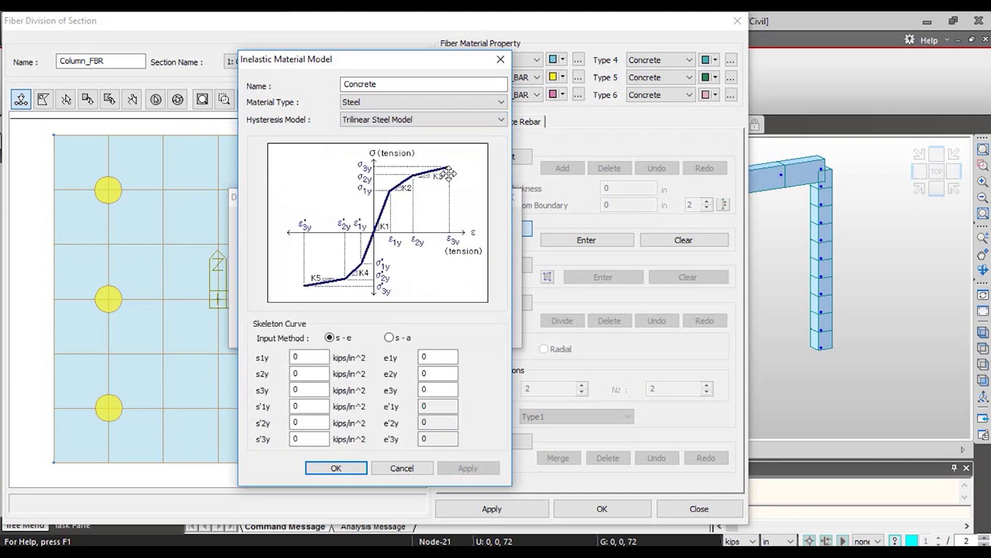
key("Up")
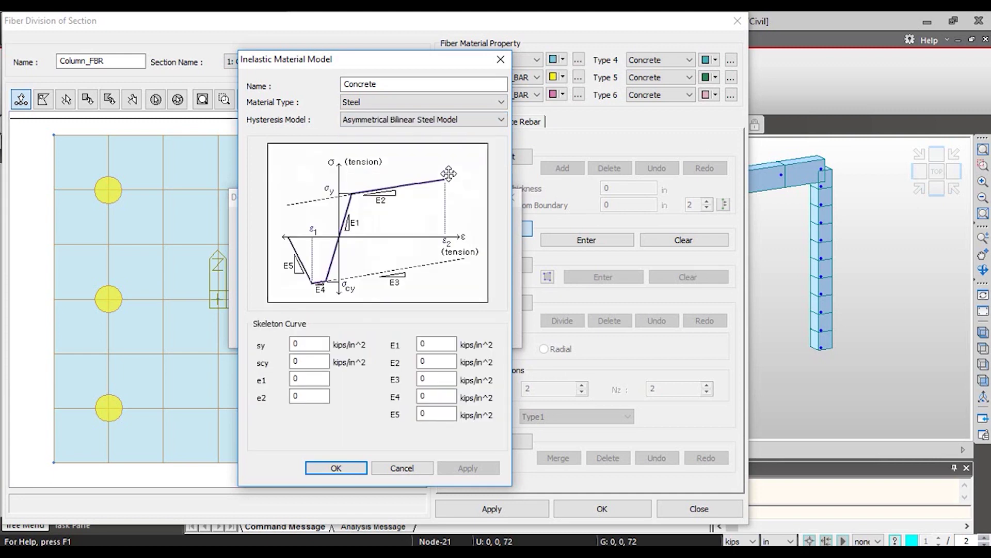
left_click(501, 59)
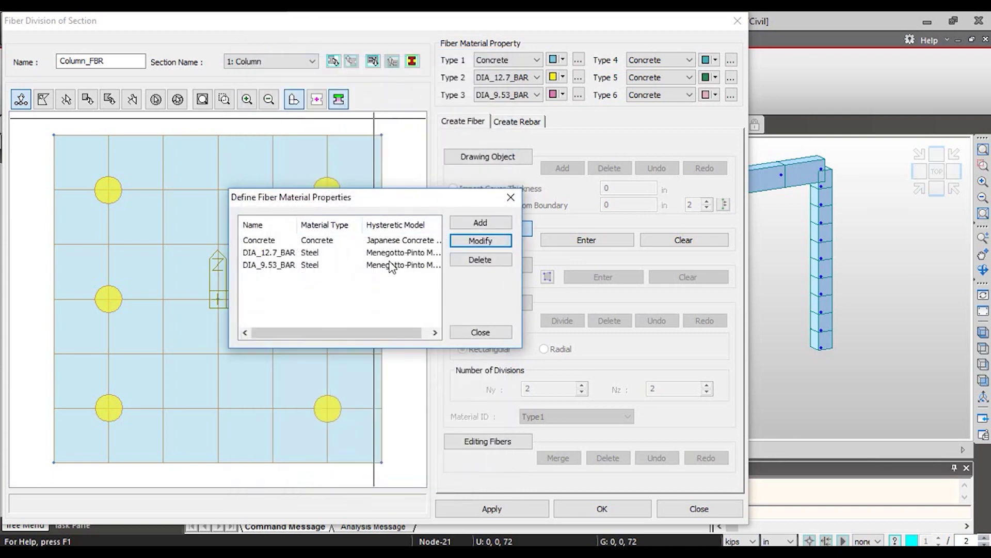
Inspect the inelastic material model of DIA_12.7_BAR and close the fiber material definitions
left_click(392, 253)
key("Down")
key("Up")
key("Up")
key("Down")
double_click(361, 252)
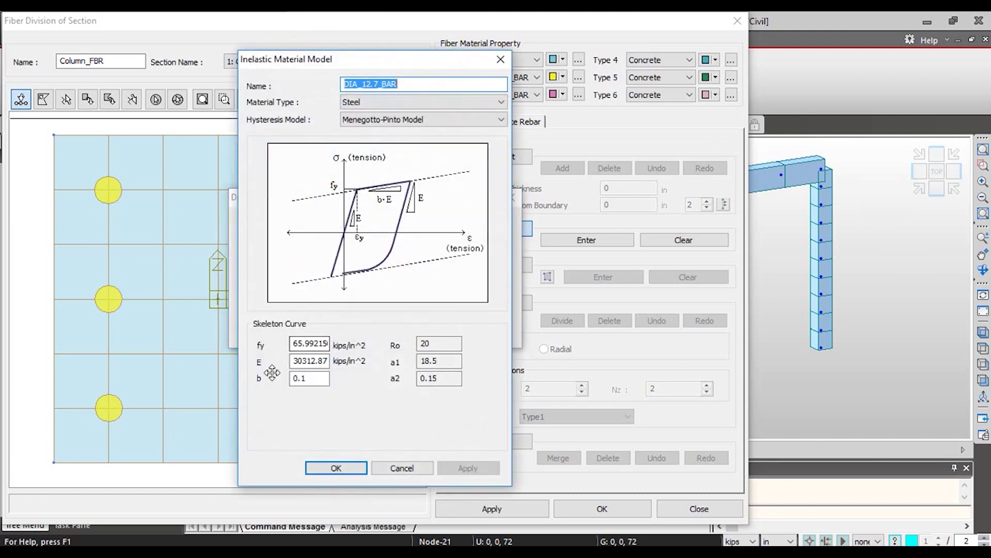
left_click(500, 60)
left_click(508, 199)
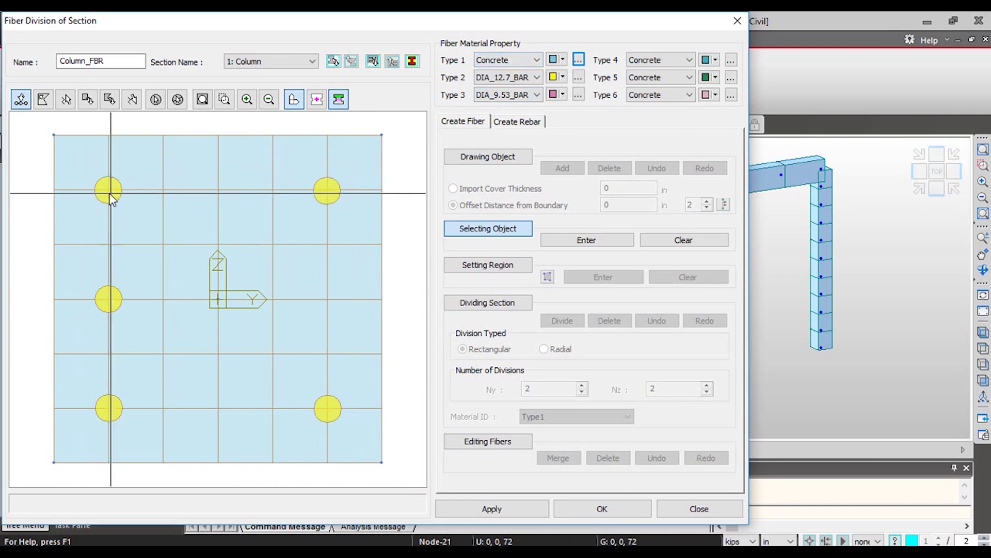
Check the material choices for fiber Type 2 and inspect the Concrete inelastic material model, closing its windows without changes
left_click(535, 79)
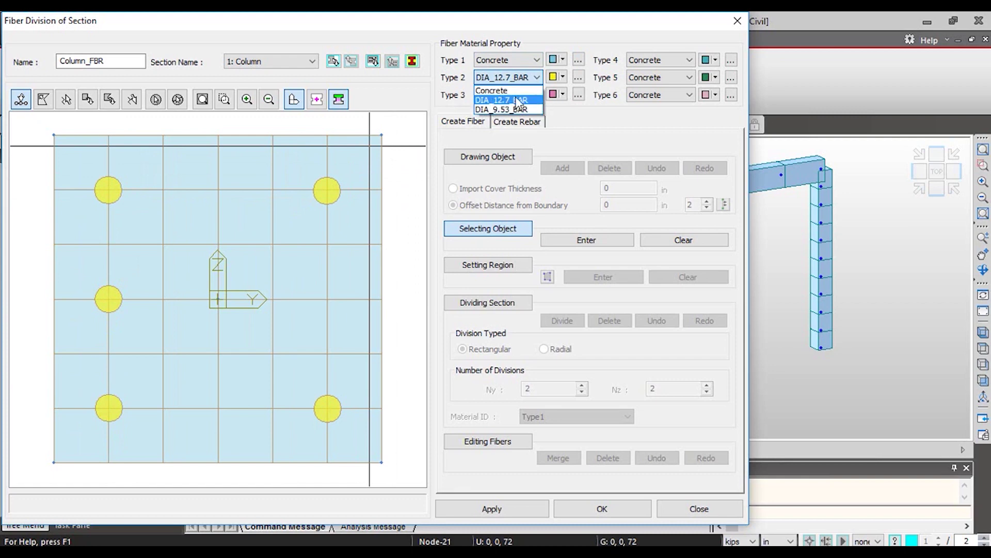
left_click(501, 109)
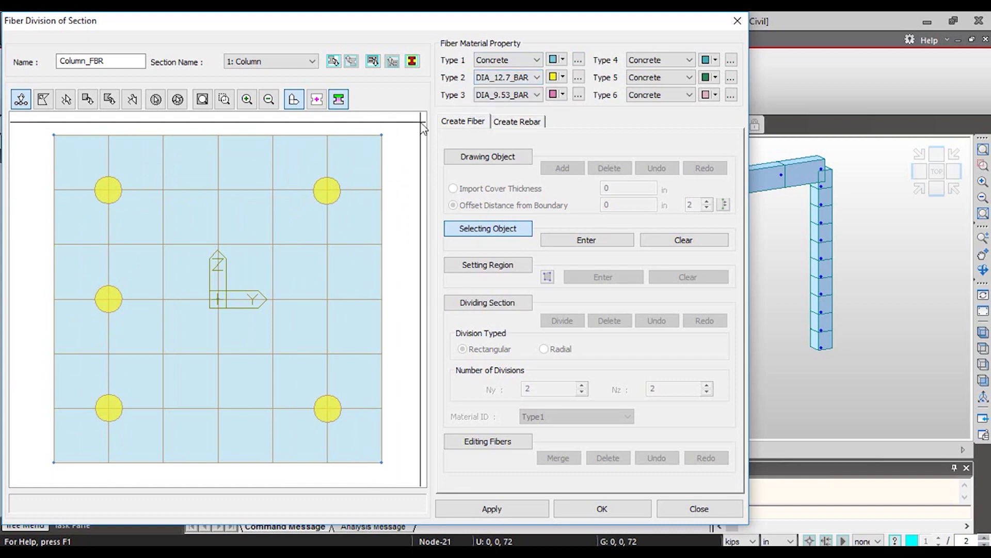
left_click(579, 60)
left_click(324, 245)
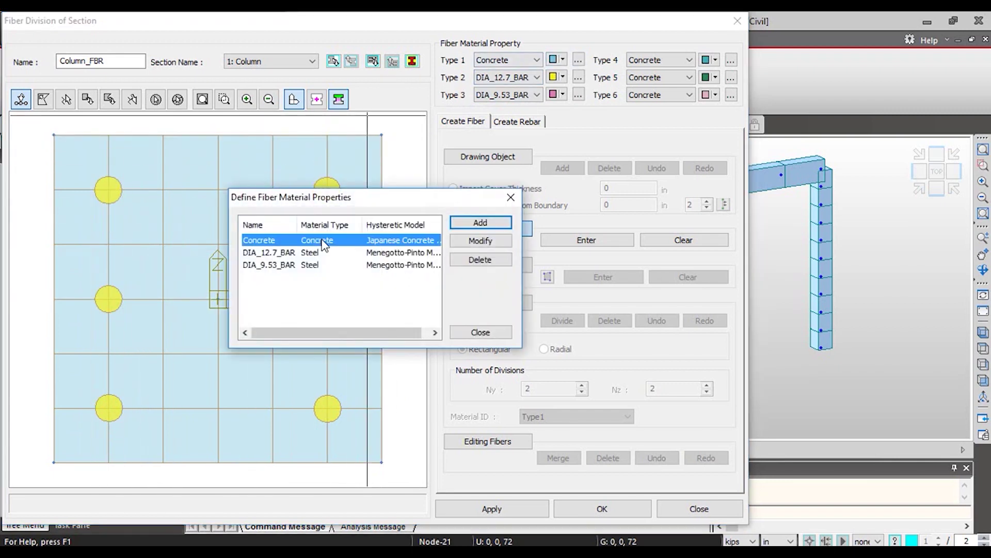
left_click(480, 241)
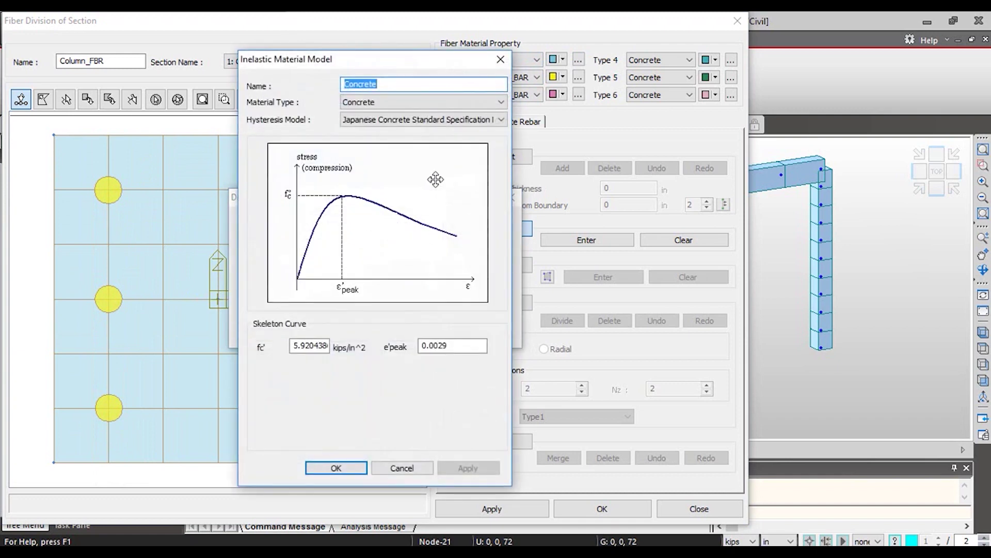
left_click(501, 59)
left_click(511, 198)
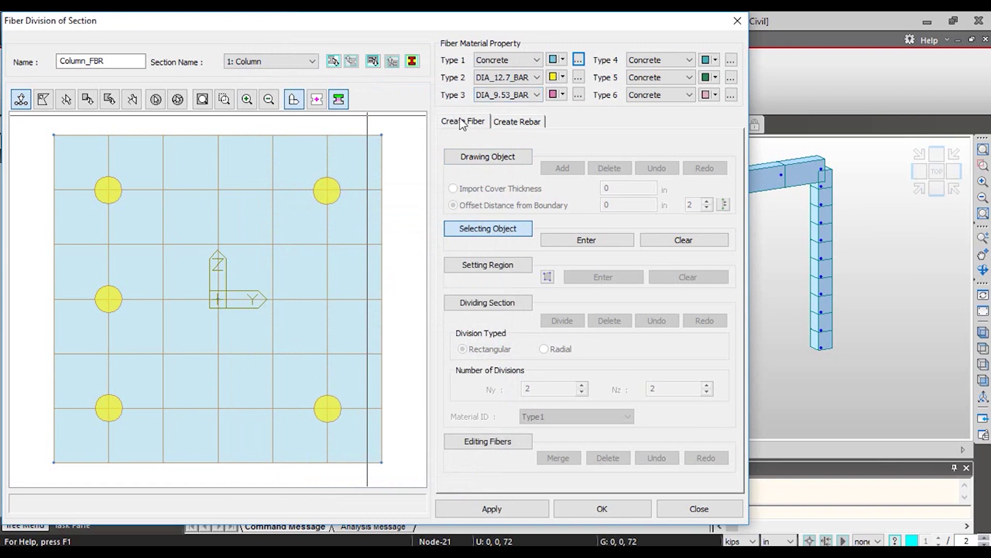
Examine the point rebar creation options, including the material ID choices and the centre point coordinates
left_click(494, 123)
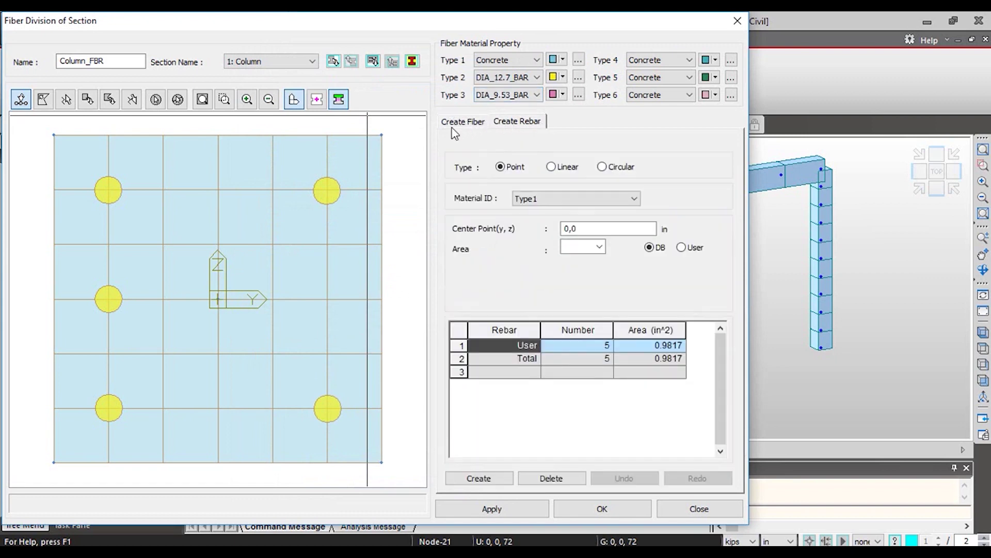
left_click(596, 199)
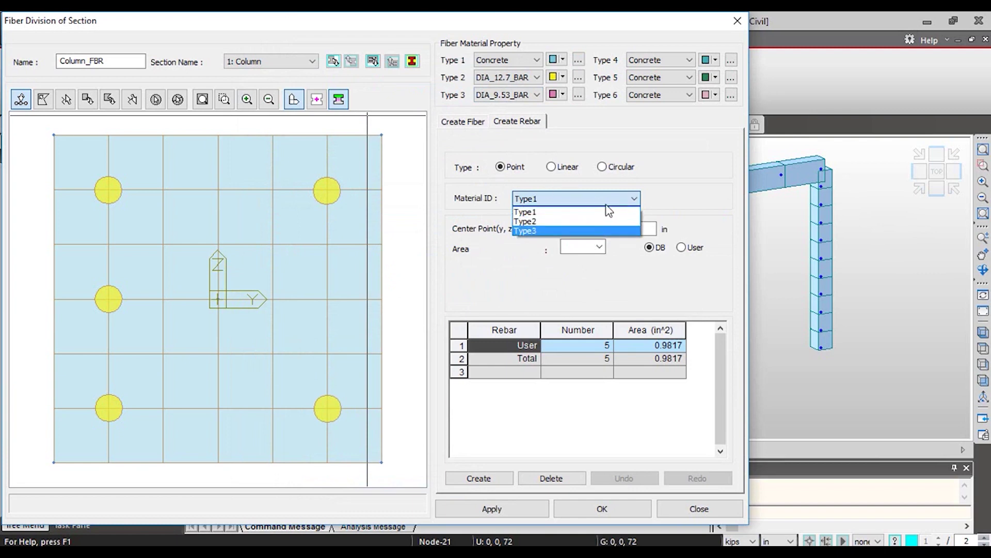
left_click(607, 207)
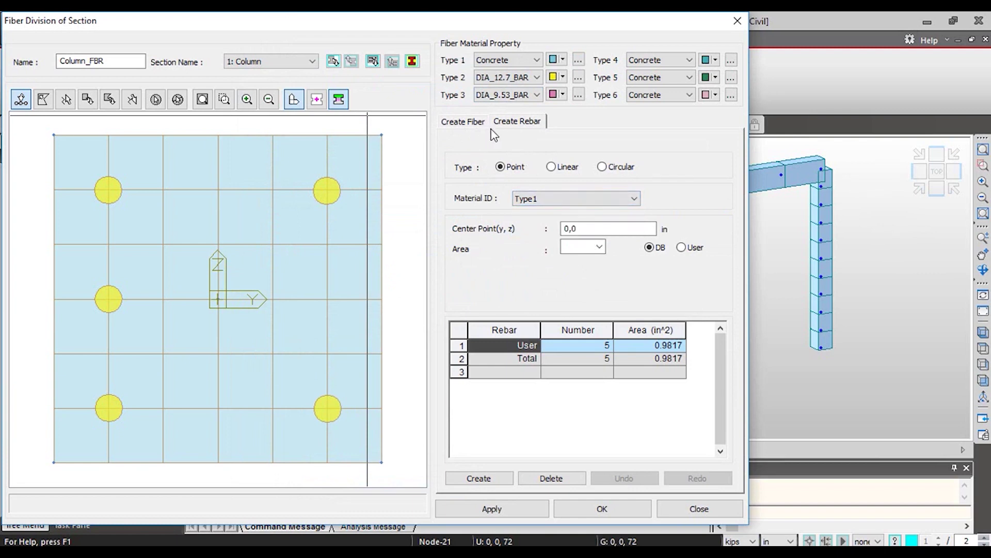
left_click(609, 229)
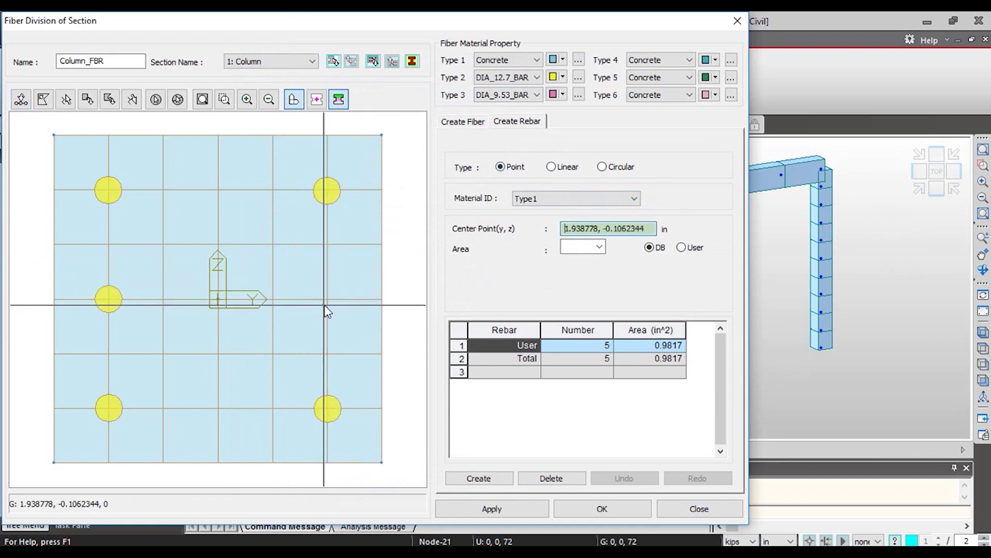
left_click(594, 198)
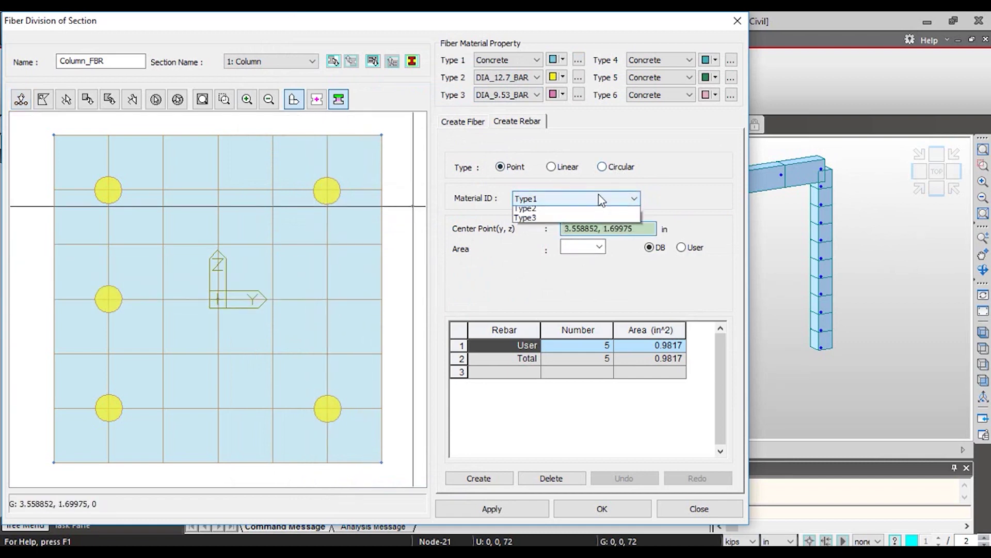
Examine the linear rebar options with a trial starting point at the upper-left bar, and the circular rebar options
left_click(552, 170)
left_click(551, 168)
left_click(567, 223)
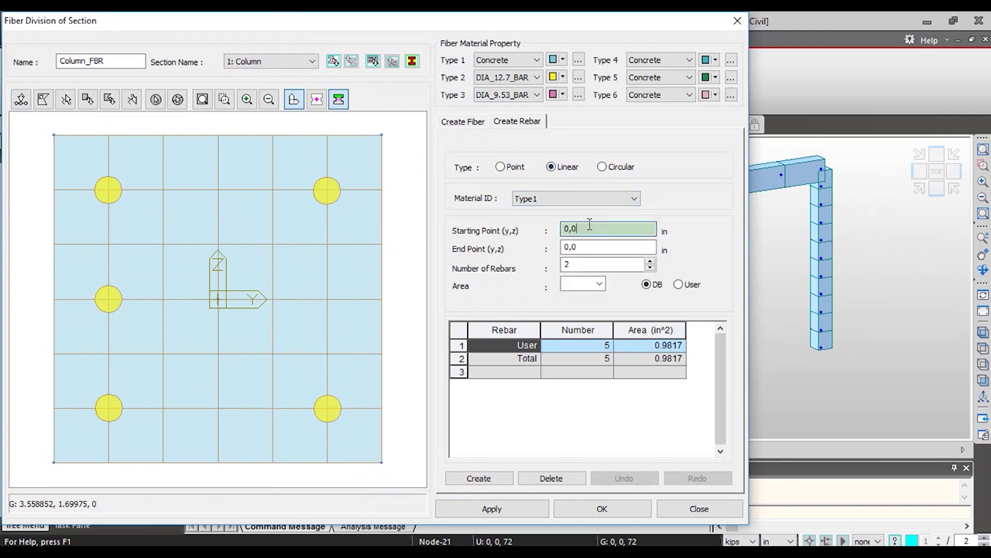
left_click(108, 191)
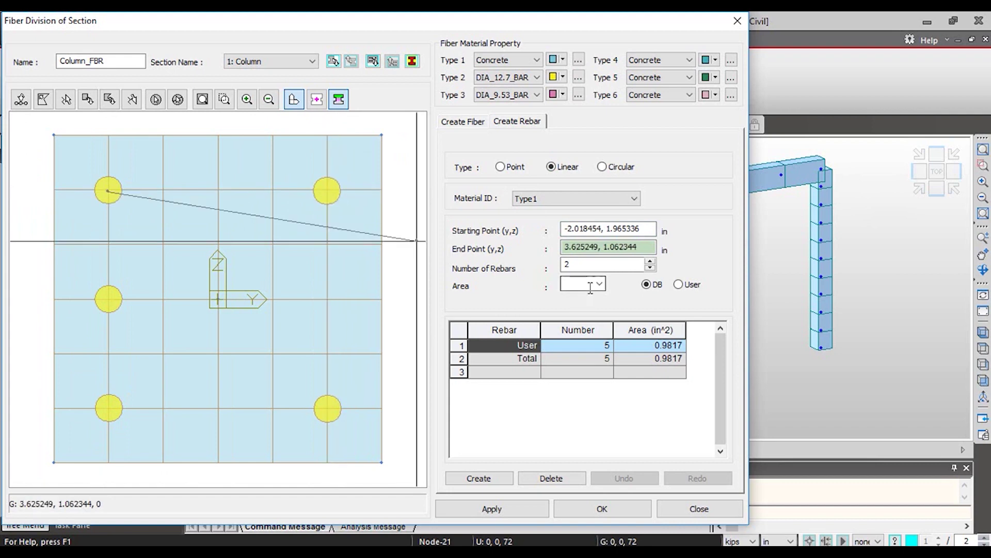
left_click(603, 167)
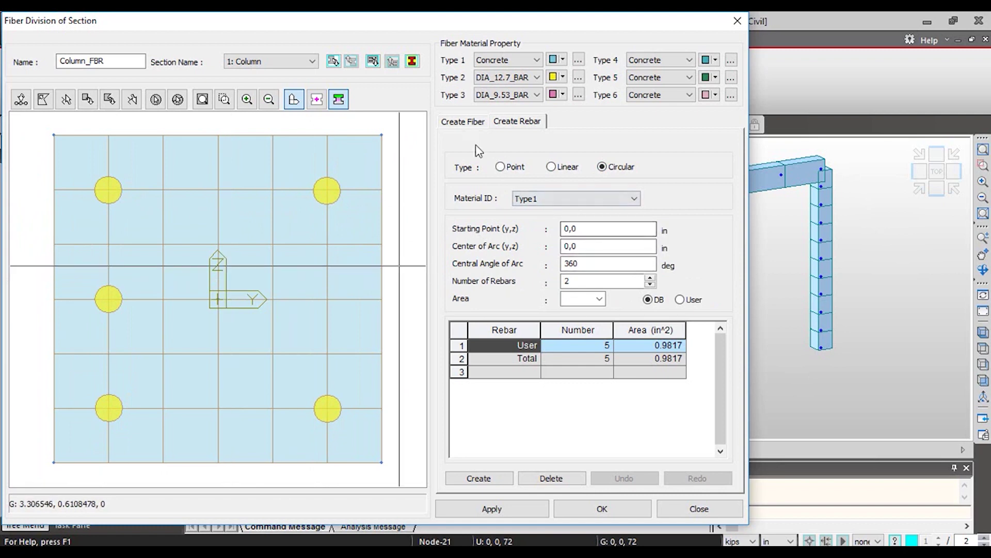
Examine the fiber drawing options and the available sections, and close the fiber division and section division windows
left_click(478, 125)
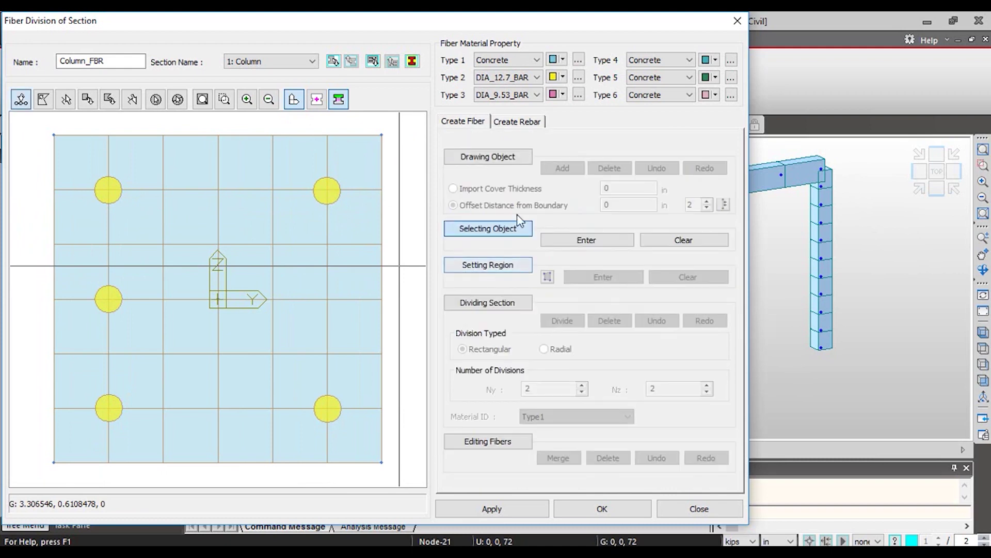
left_click(520, 159)
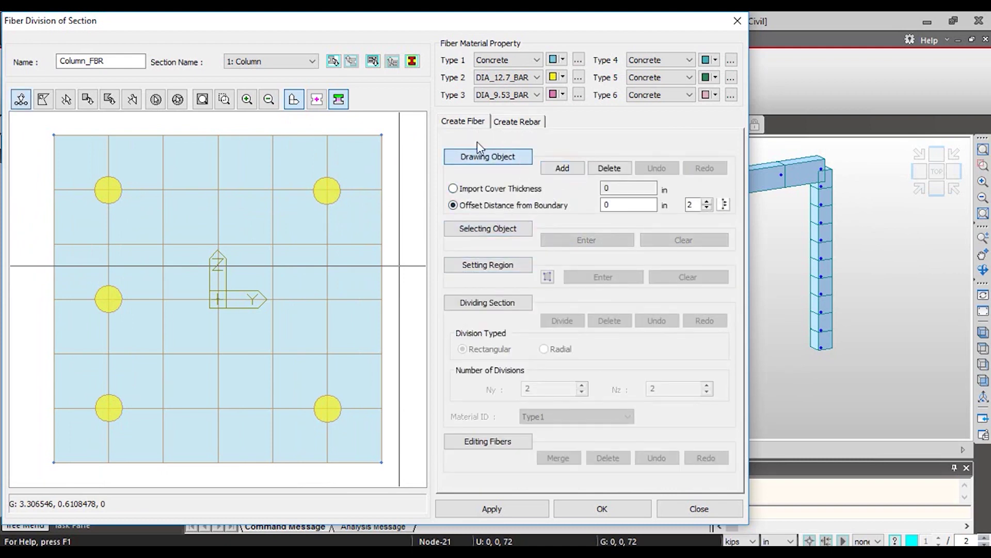
left_click(279, 61)
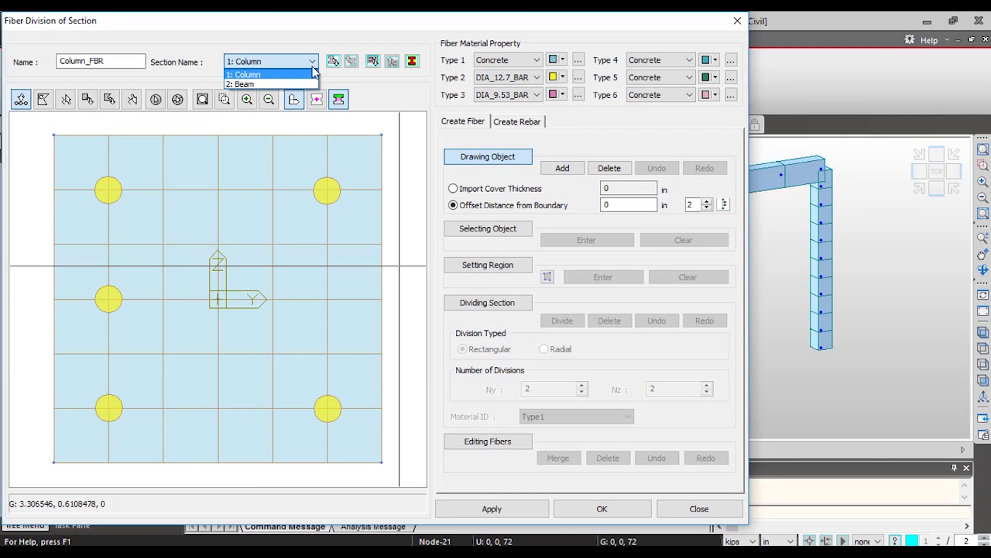
left_click(737, 21)
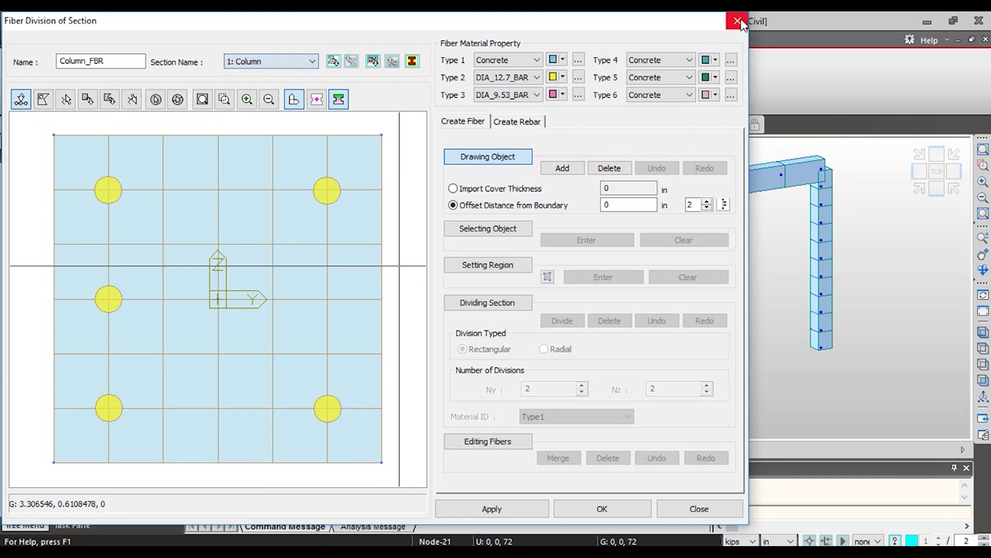
left_click(737, 21)
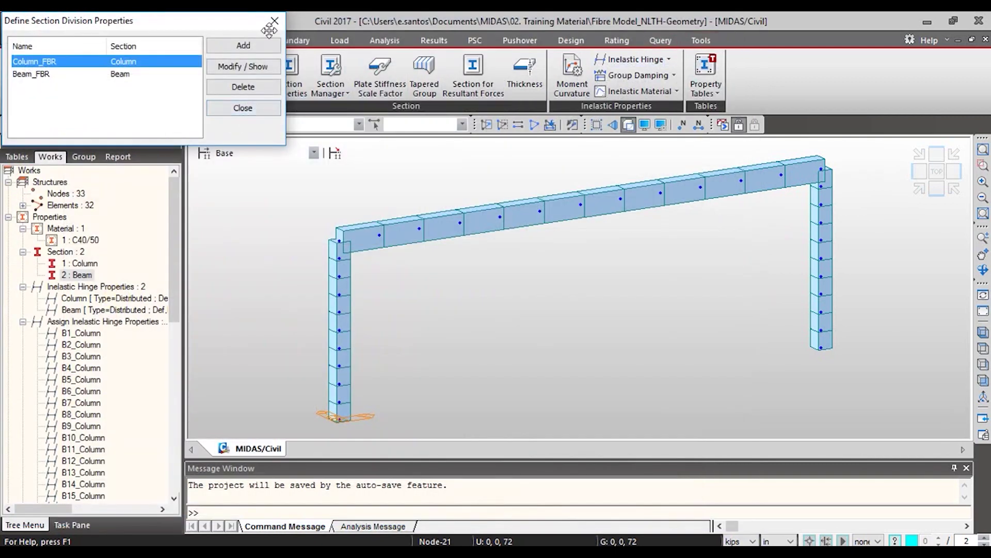
left_click(274, 20)
Look over the inelastic material commands and the inelastic hinge assignment settings for the Column property, closing them without applying
left_click(668, 92)
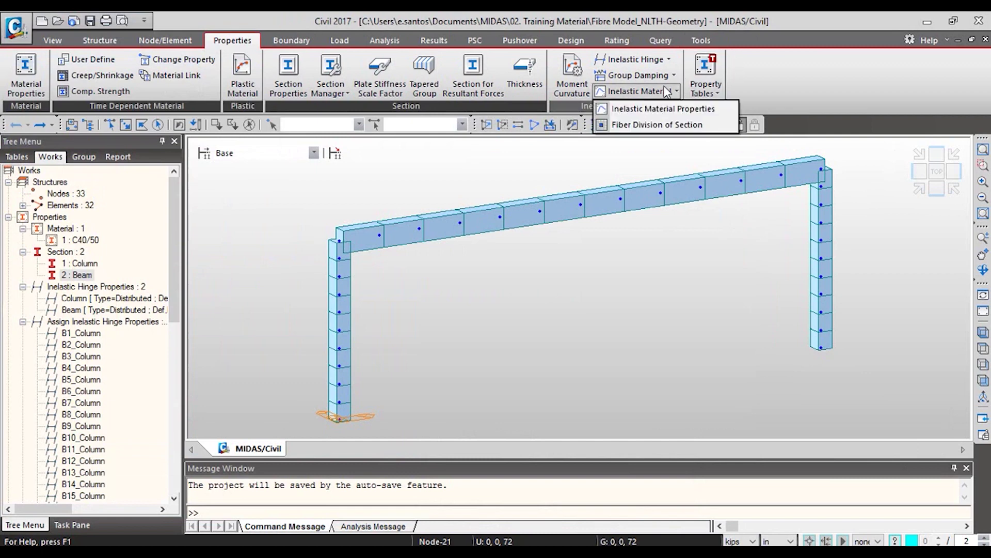
left_click(60, 341)
left_click(68, 322)
left_click(66, 333)
left_click(78, 357)
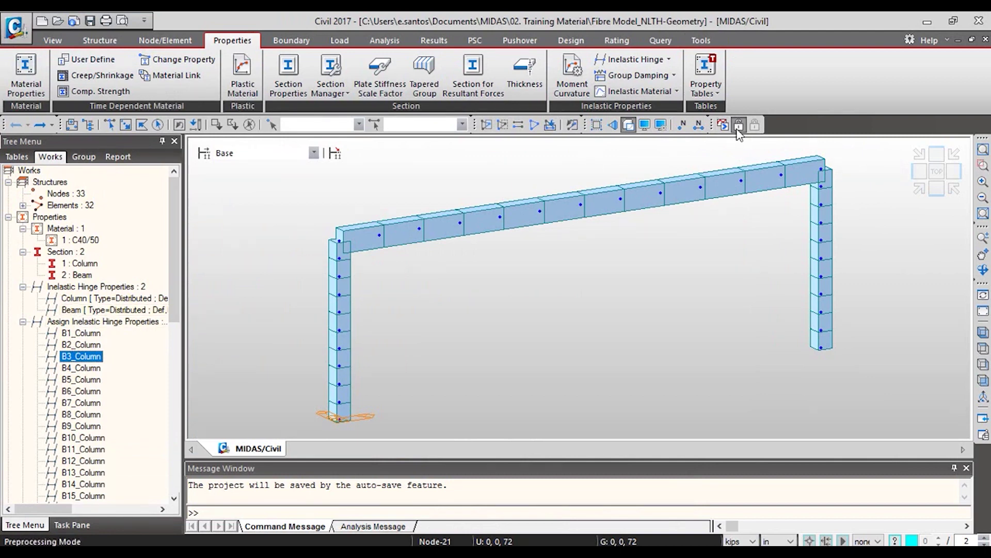
left_click(665, 64)
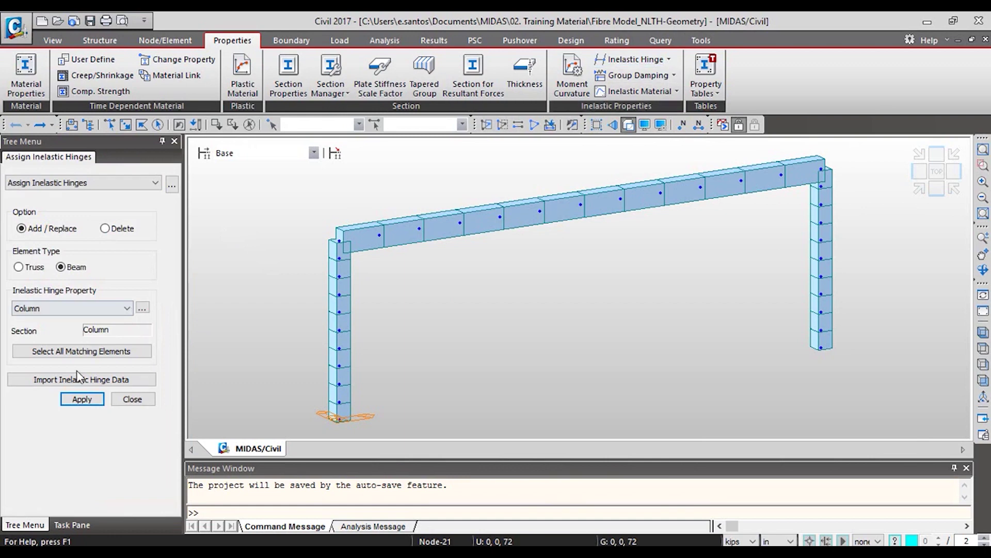
left_click(132, 399)
Open the inelastic hinge properties assigned to B1_Column and view the directional hinge properties of its My component
left_click(82, 322)
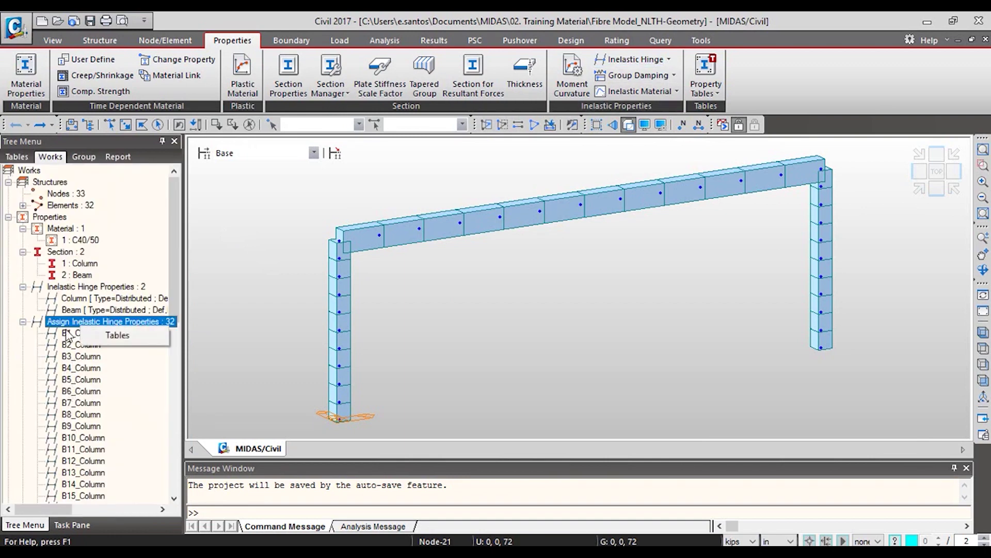
left_click(66, 335)
right_click(66, 335)
left_click(98, 534)
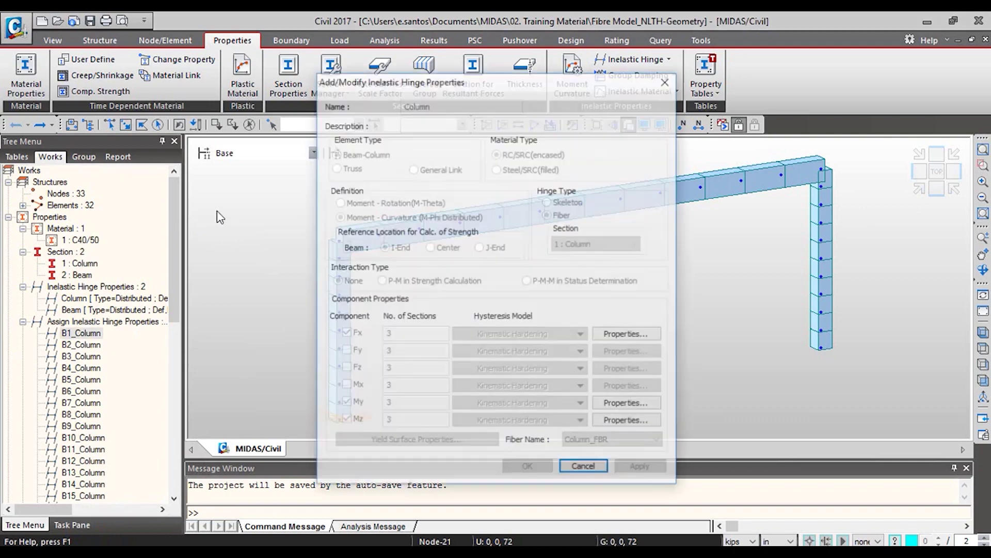
left_click_drag(480, 73, 430, 37)
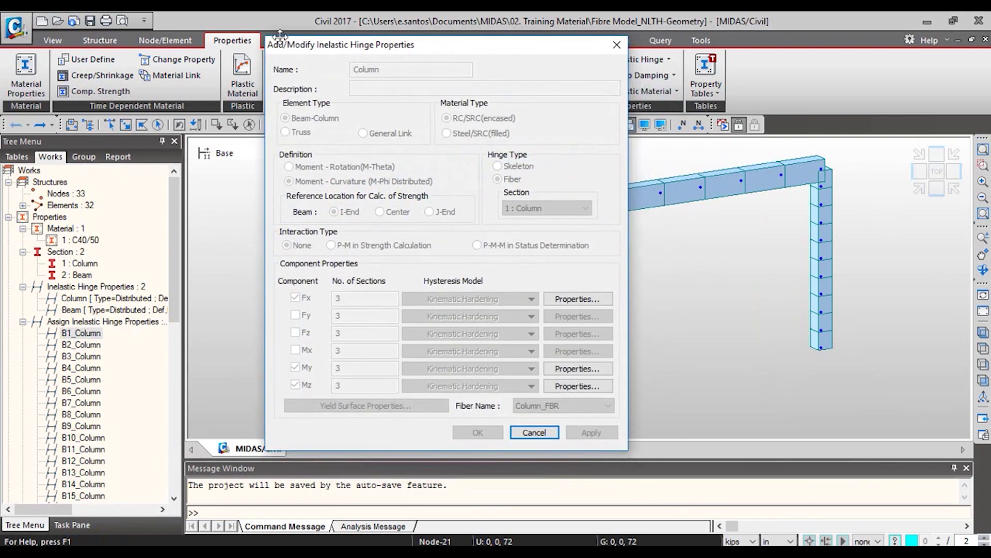
left_click_drag(584, 67, 484, 60)
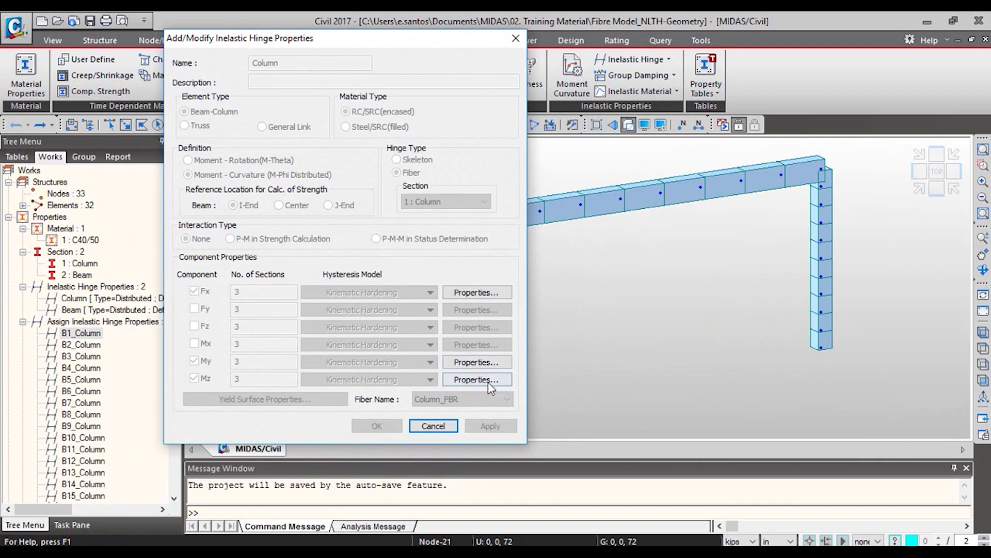
left_click(501, 363)
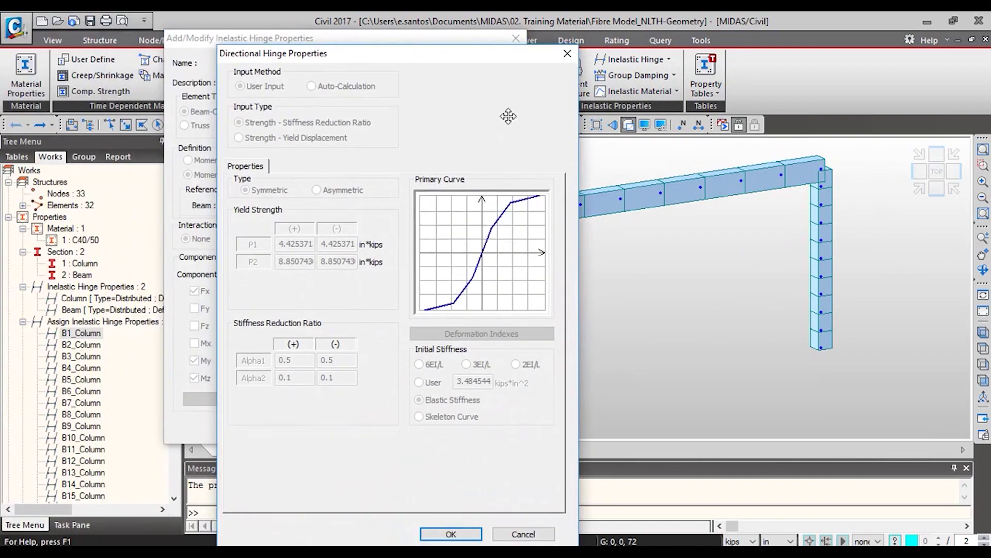
Close the hinge property dialogs and display the assigned inelastic hinges on the frame model
left_click(567, 55)
left_click(516, 38)
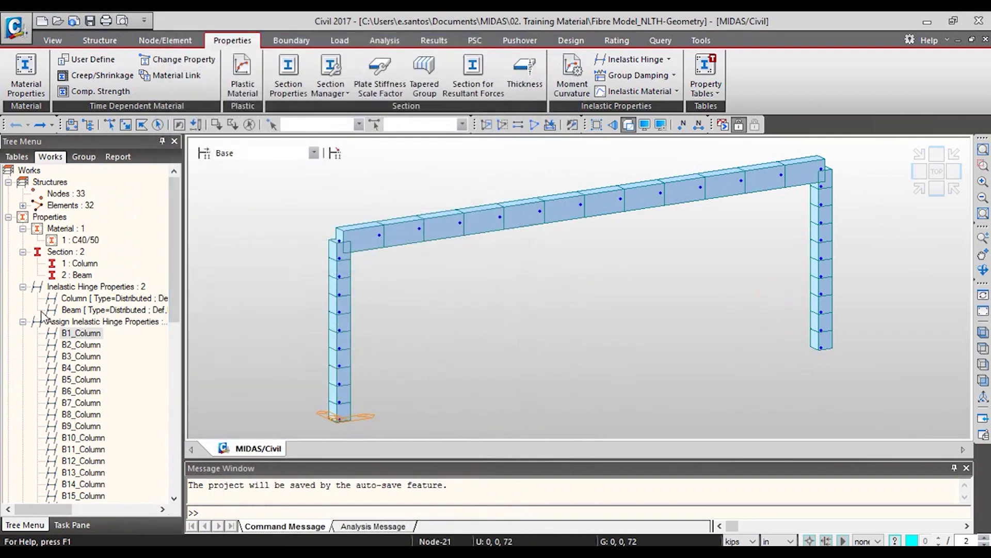
right_click(80, 333)
left_click(132, 498)
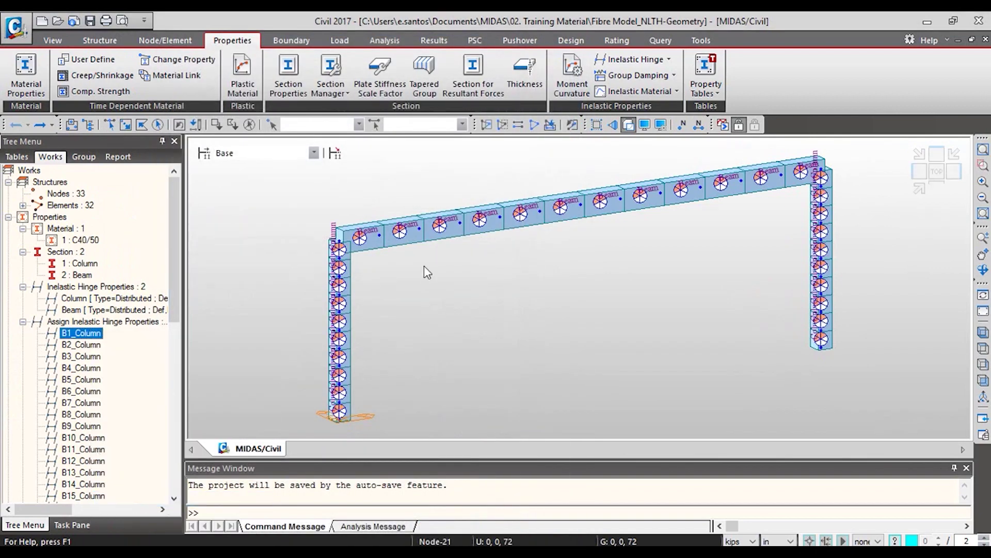
Review the table of inelastic hinge properties assigned to each element, return to the model view and close the hinge assignment
left_click(634, 60)
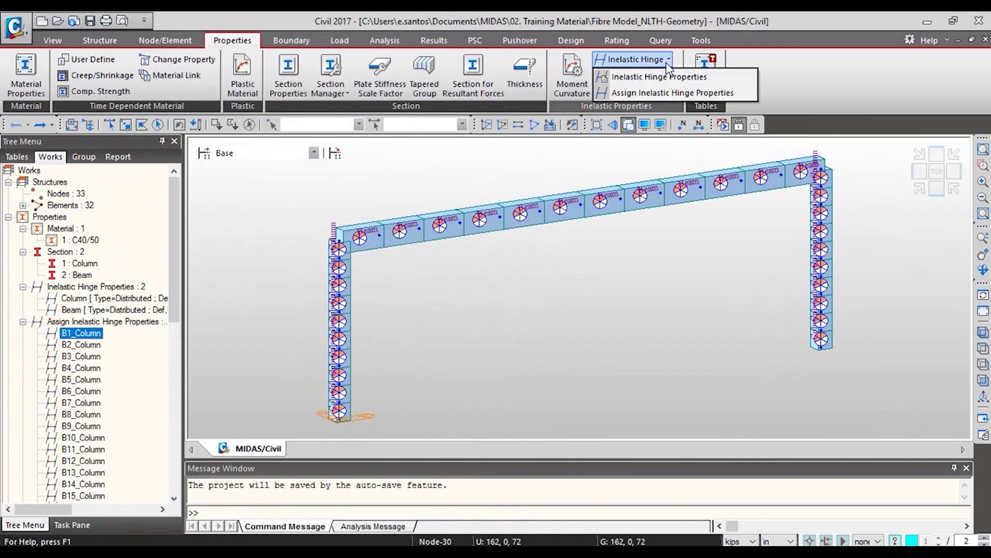
left_click(630, 92)
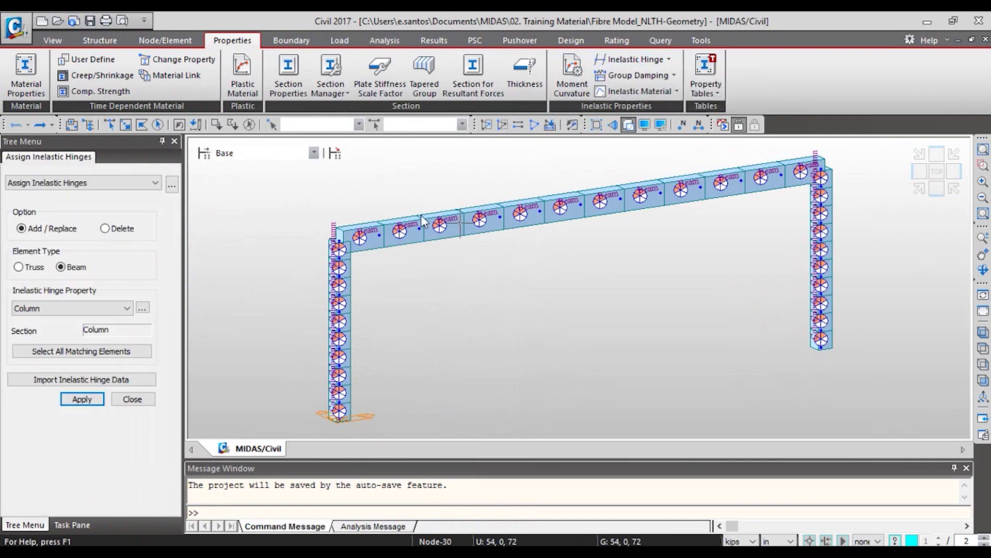
left_click(172, 185)
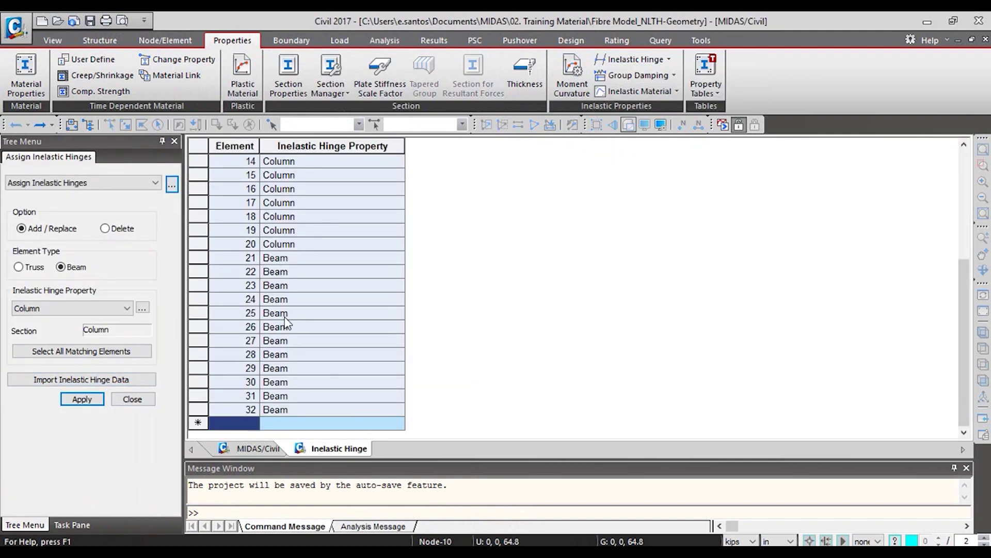
left_click(328, 194)
scroll(330, 212, "up", 5)
scroll(320, 237, "down", 5)
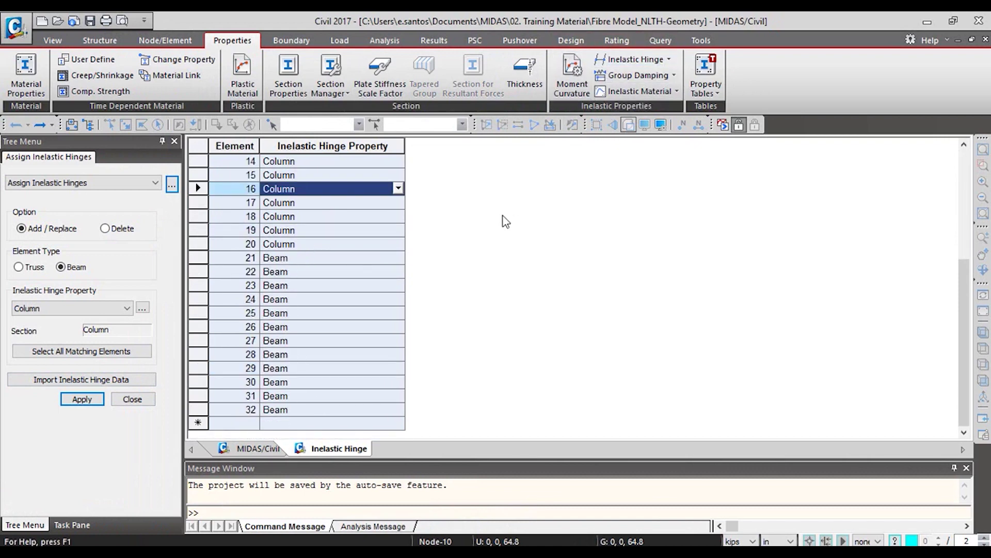
left_click(257, 449)
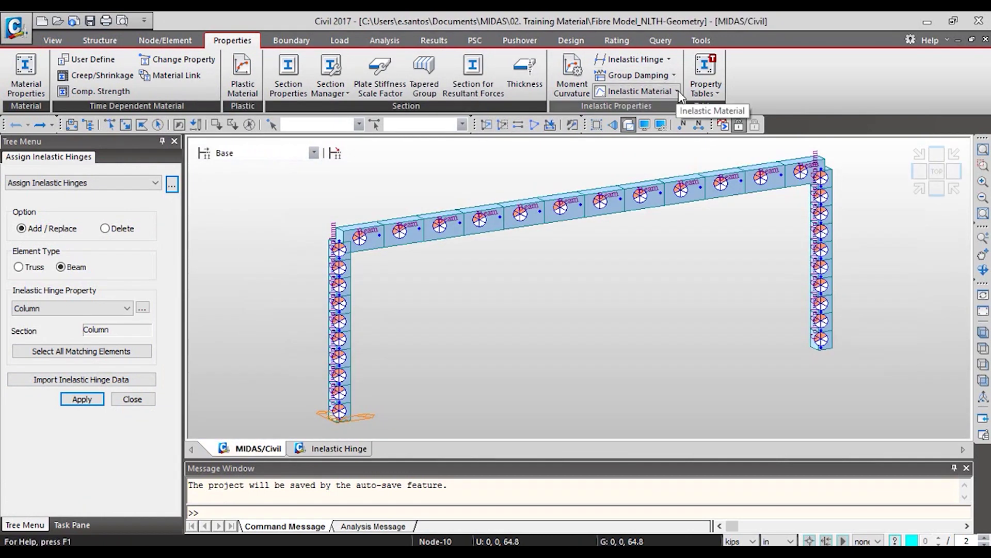
left_click(148, 401)
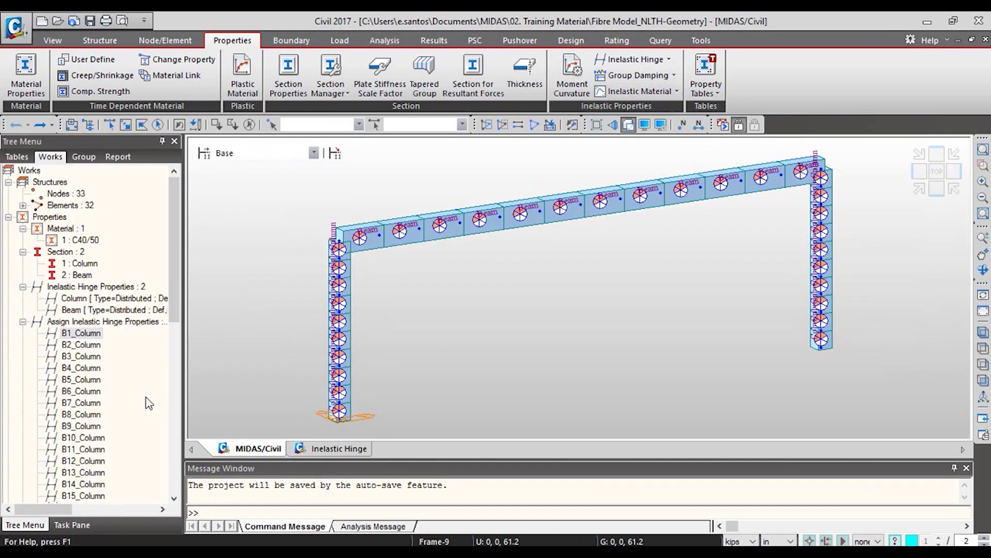
Collapse the hinge assignment list and run the analysis of the frame
left_click(23, 321)
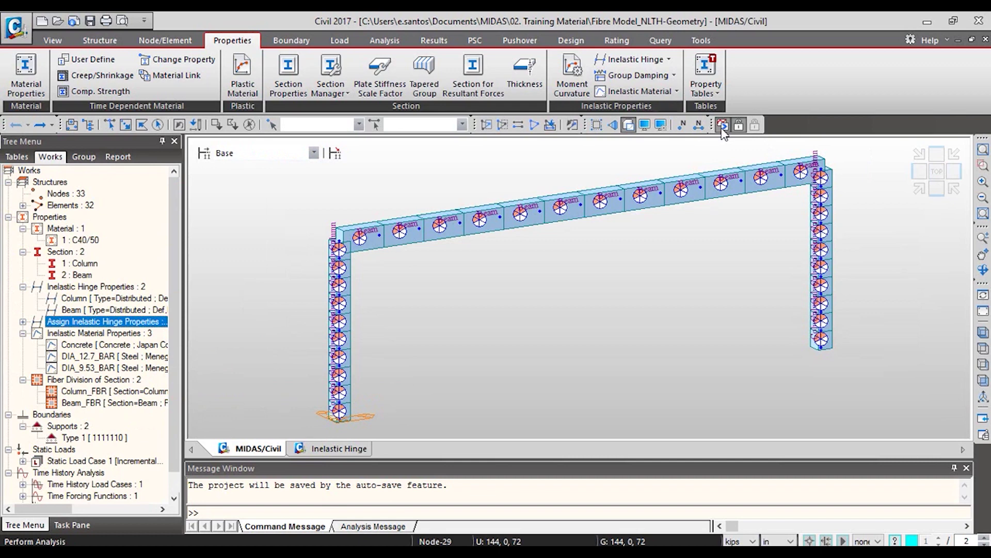
left_click(728, 130)
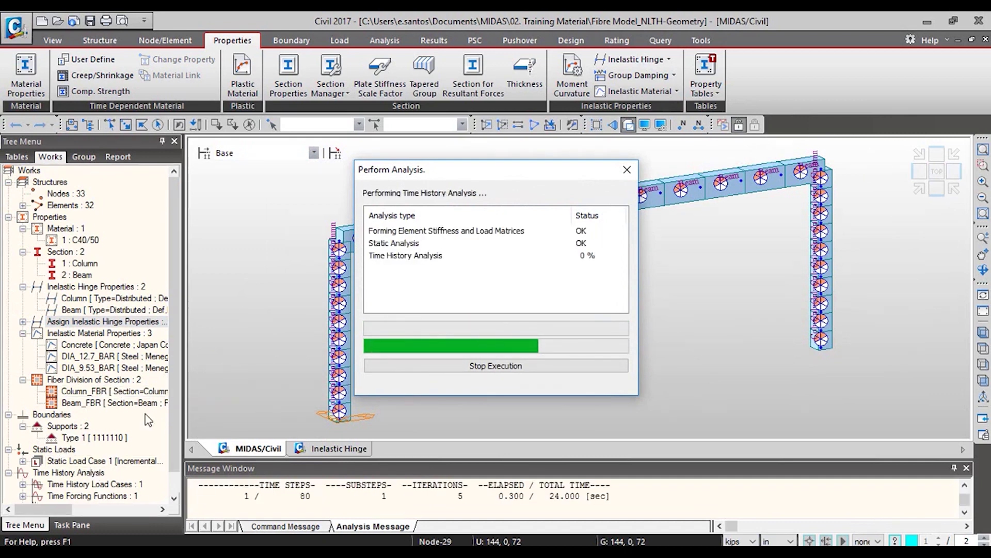
View the properties of the Incremental Load time history case and the RAMP forcing function, closing them unchanged
left_click(175, 388)
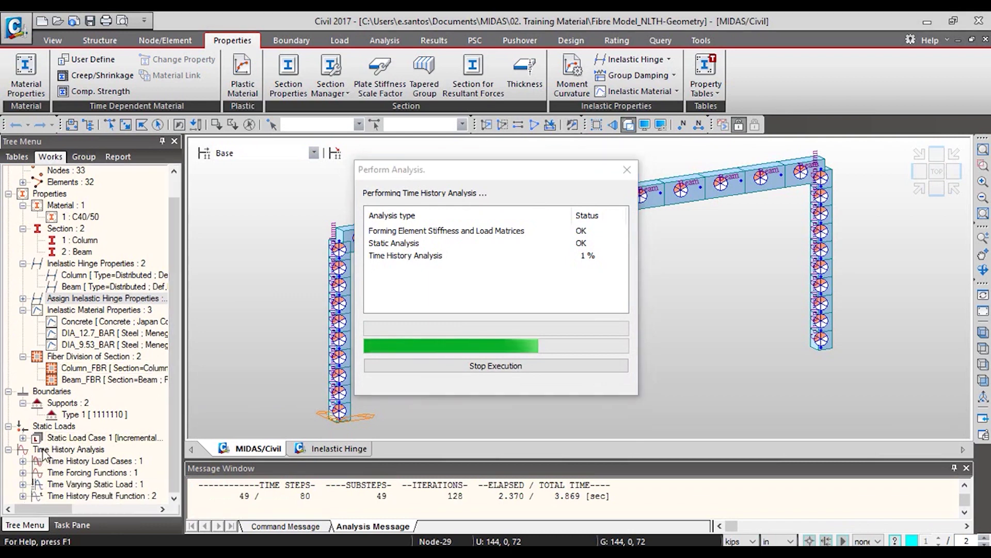
left_click(22, 461)
left_click(22, 484)
scroll(62, 467, "down", 1)
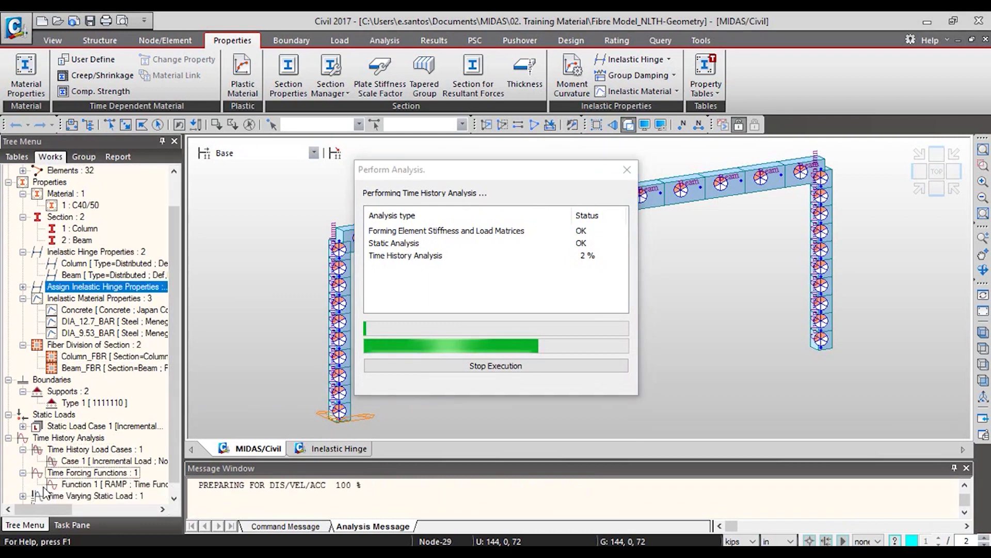
right_click(65, 451)
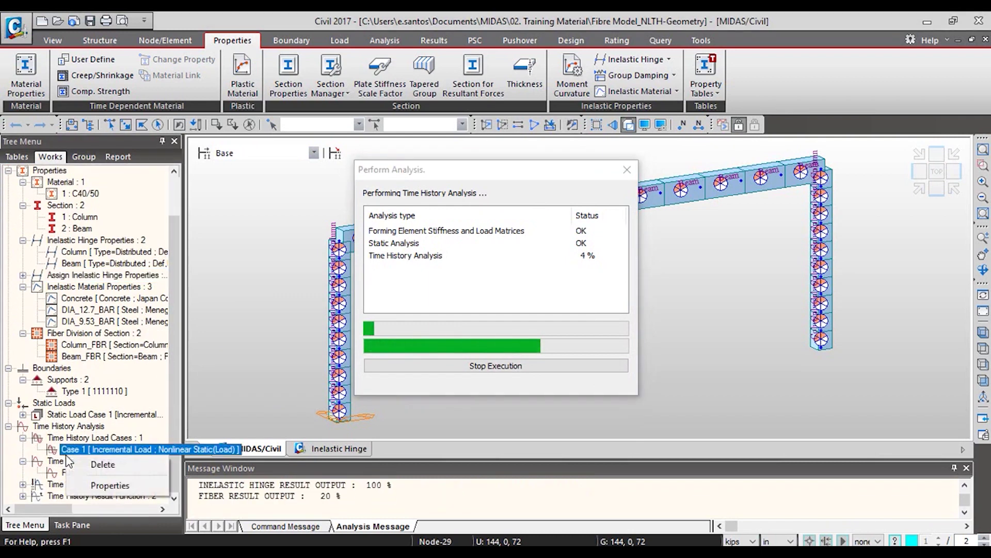
left_click(103, 482)
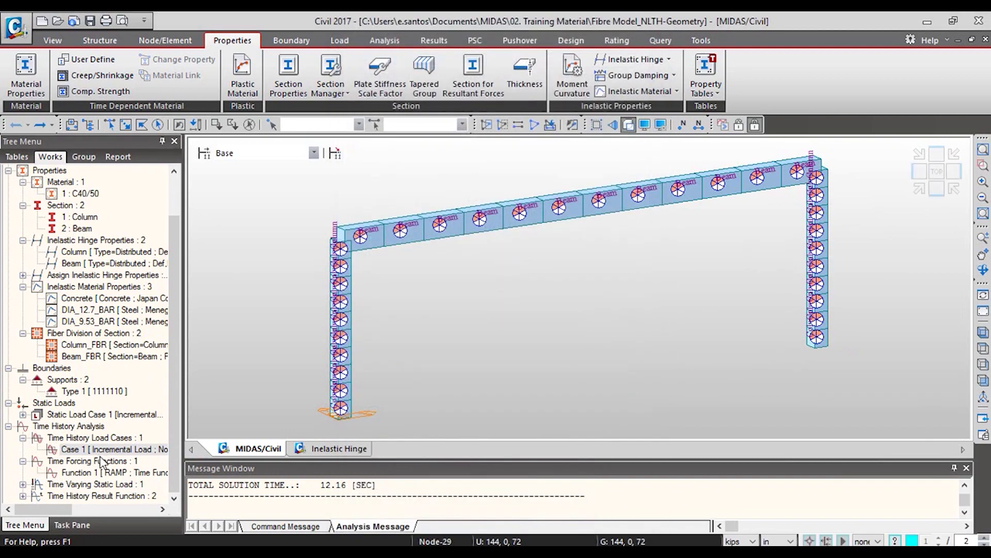
right_click(67, 470)
left_click(126, 503)
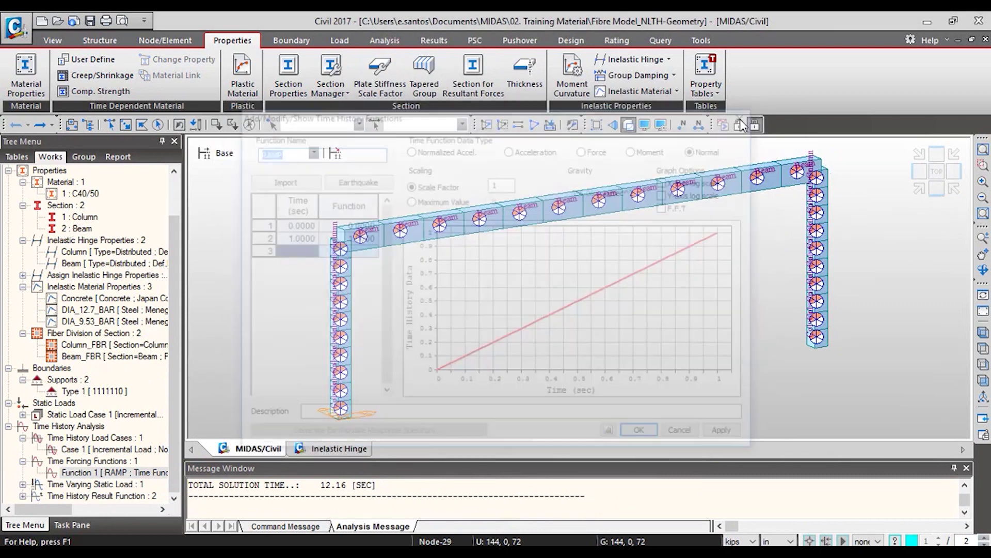
left_click(748, 113)
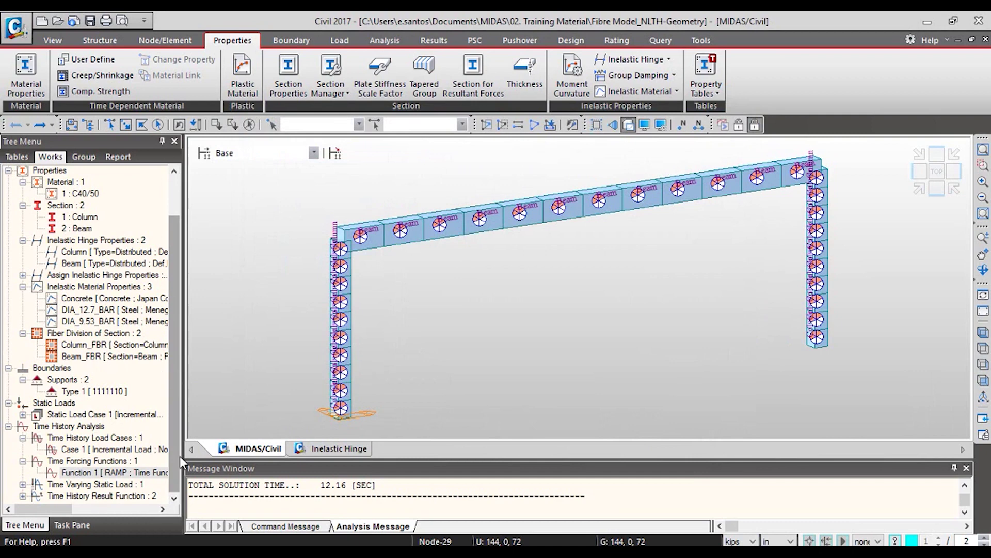
Expand the time varying static load and view the list of defined fiber materials, closing it unchanged
left_click(23, 485)
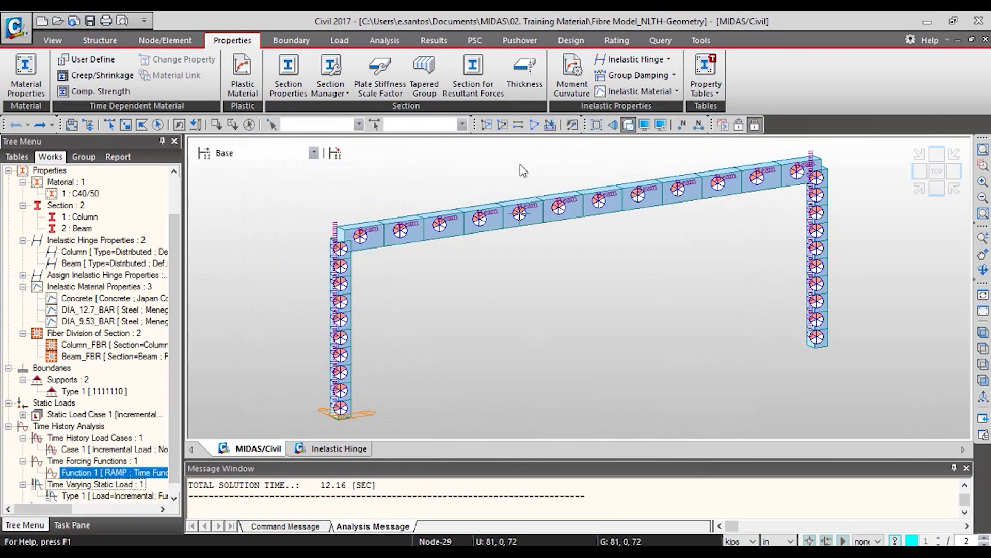
left_click(676, 92)
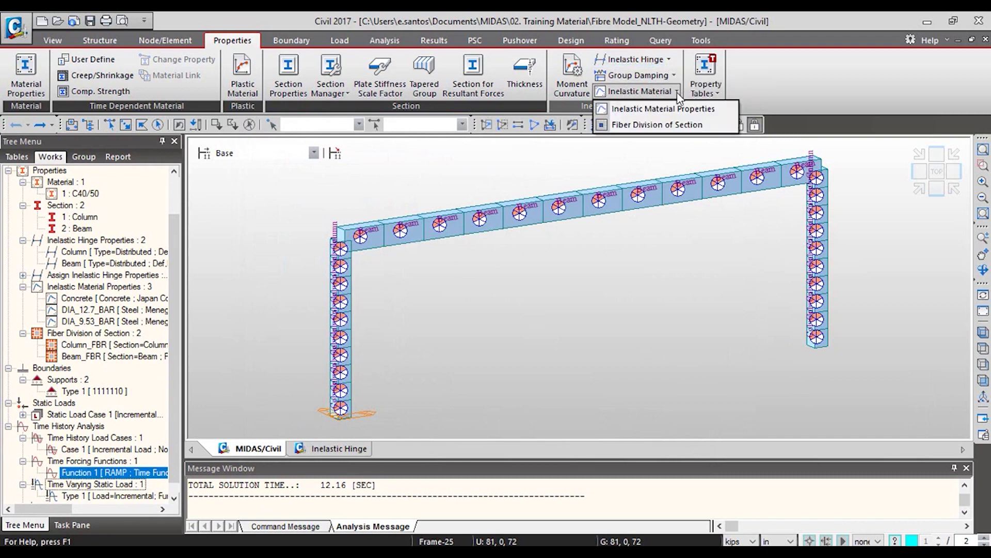
left_click(653, 110)
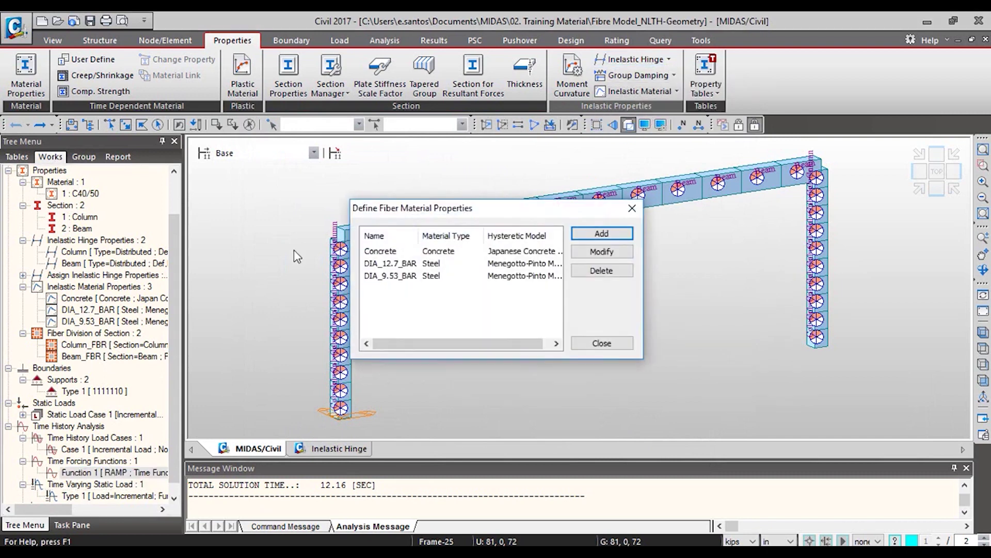
left_click(631, 208)
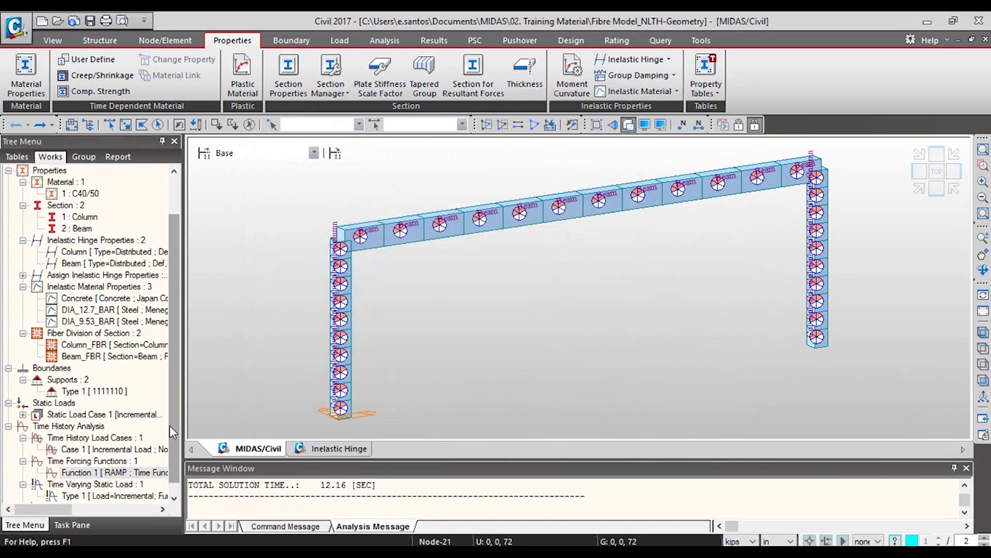
left_click(174, 498)
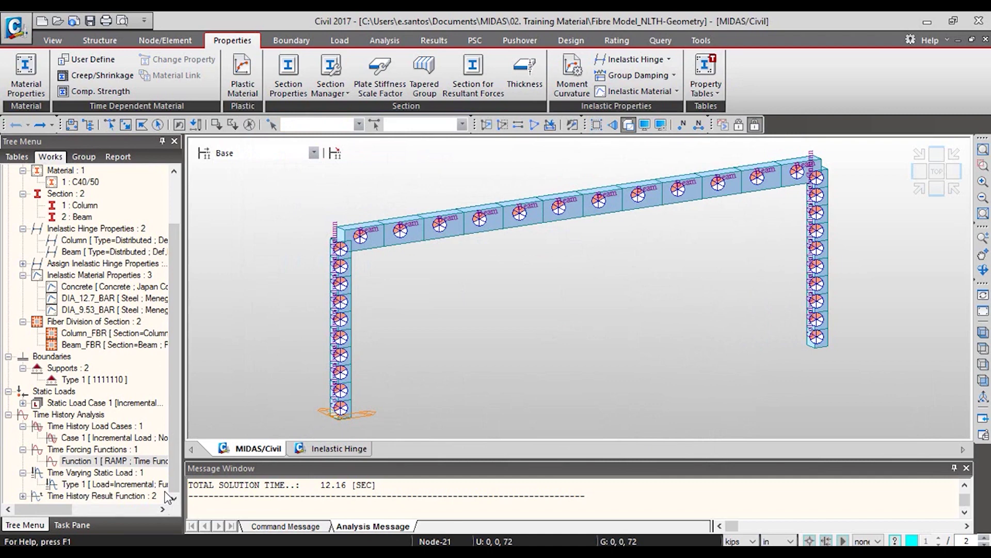
Open the fiber section analysis results, plot the Ry-My graph with its table for beam element 28, and move the table beside the graph
left_click(428, 40)
left_click(623, 60)
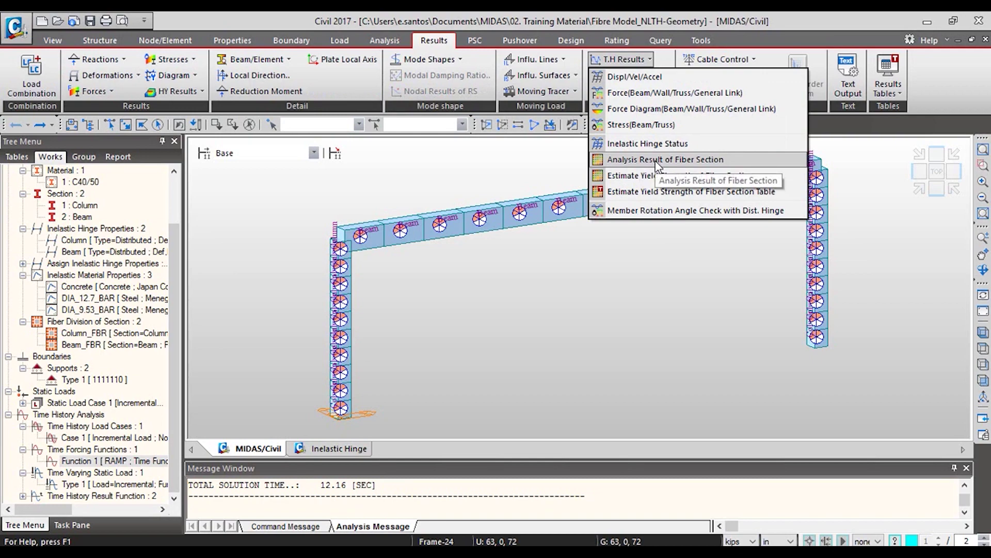
left_click(612, 227)
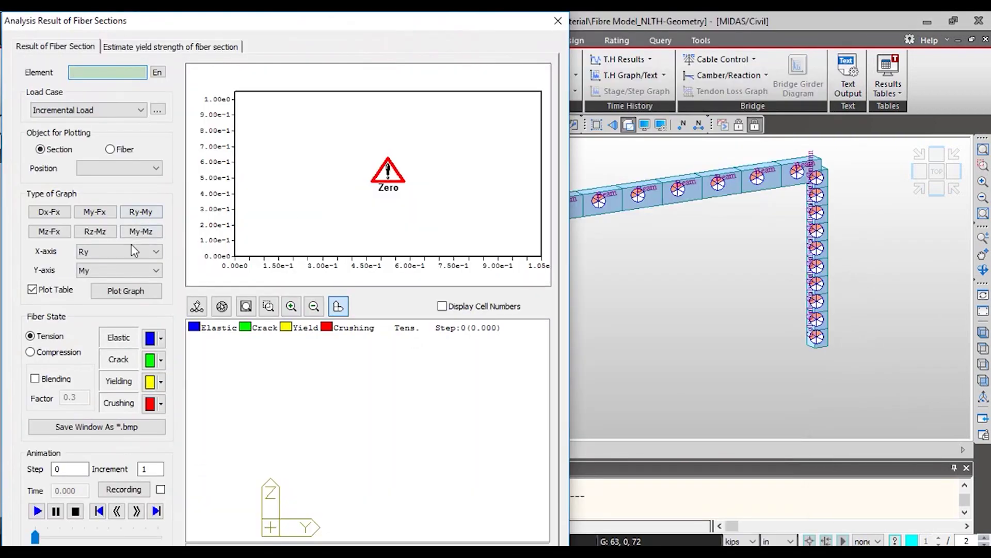
left_click(654, 195)
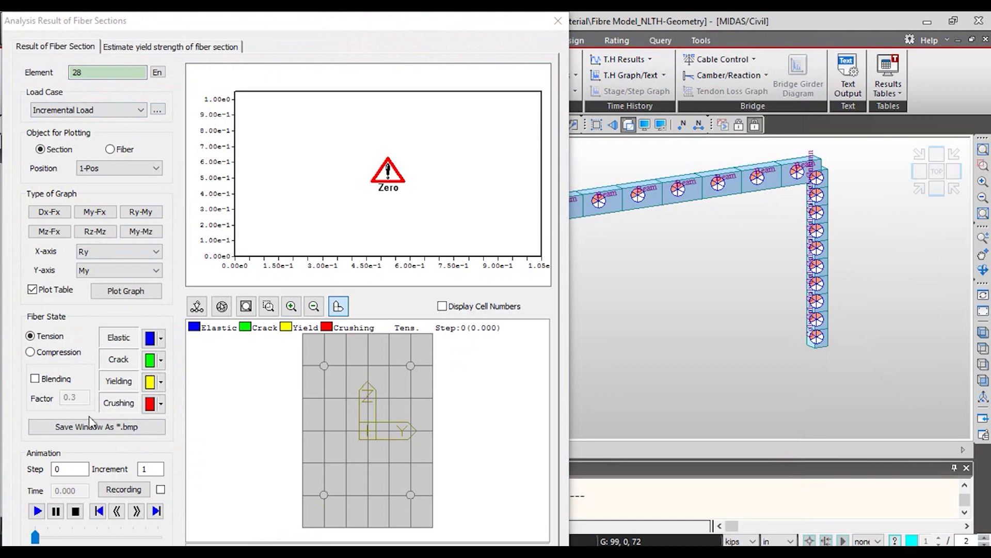
left_click(112, 296)
scroll(66, 115, "down", 1)
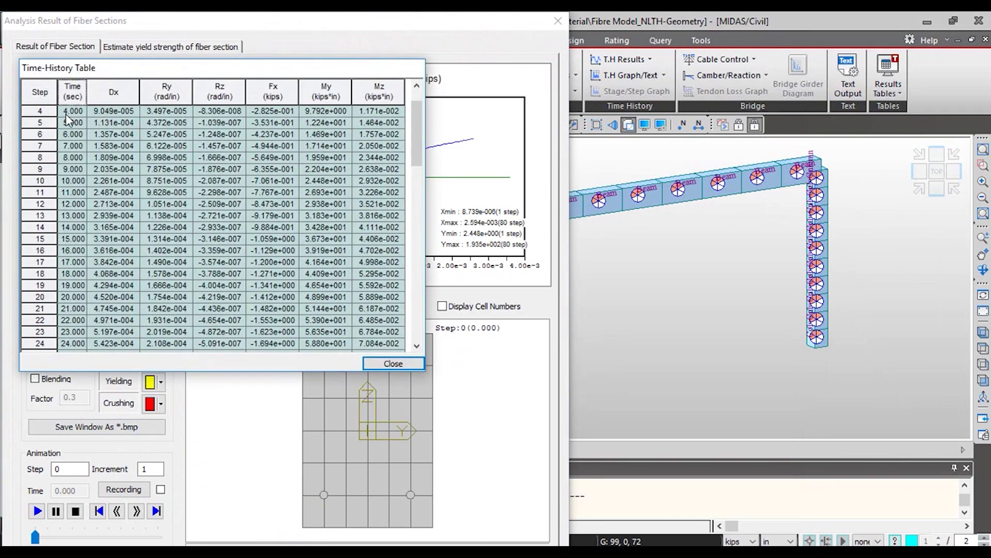
left_click_drag(144, 81, 661, 76)
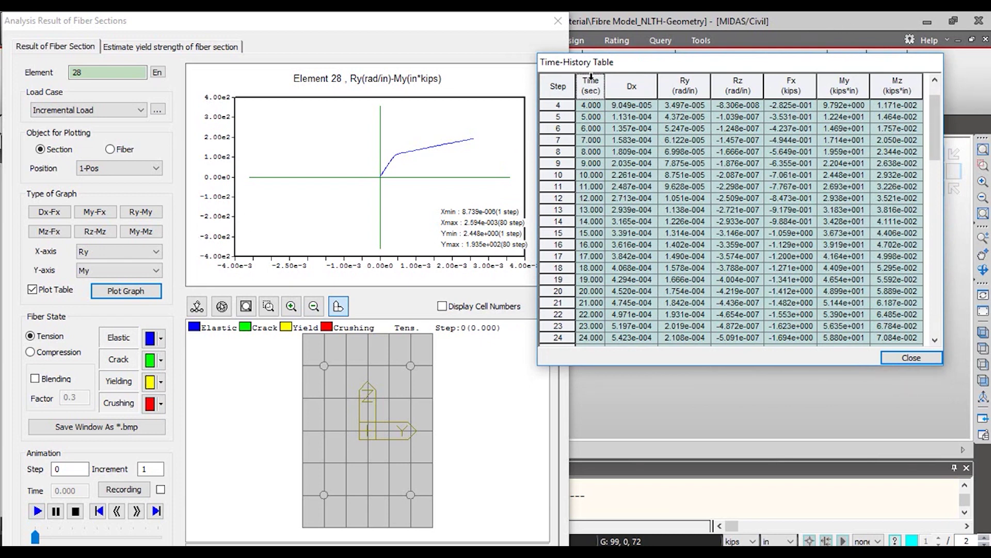
Step through the time-history table rows, including steps 22, 65 and 63, to examine the fiber states of element 28, and close the table
left_click(552, 93)
left_click_drag(672, 109, 811, 261)
left_click(749, 279)
left_click(712, 314)
scroll(744, 224, "down", 5)
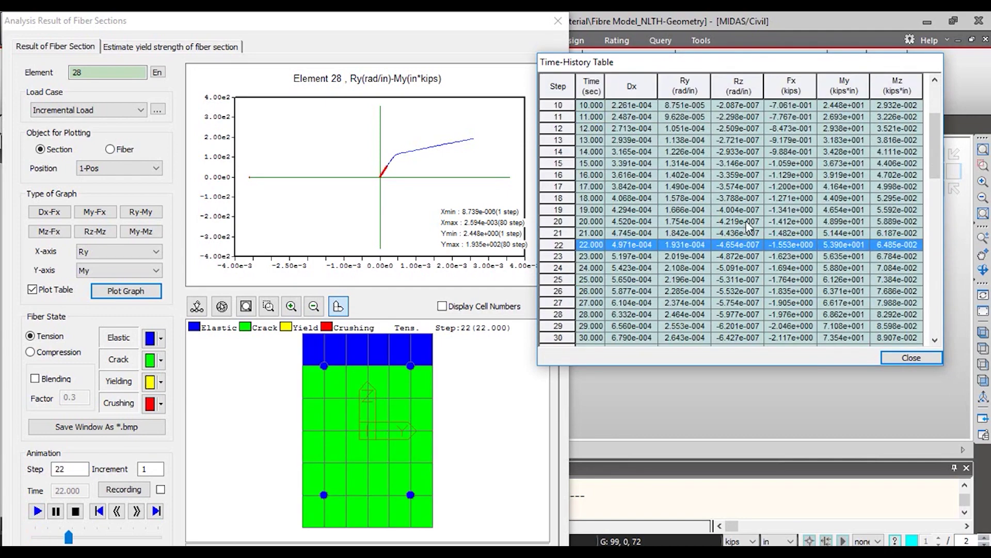
left_click(743, 233)
scroll(744, 233, "down", 2)
left_click(717, 257)
scroll(717, 261, "down", 3)
left_click(717, 256)
scroll(717, 259, "down", 2)
left_click(714, 267)
scroll(715, 268, "down", 2)
left_click(741, 259)
scroll(784, 259, "down", 2)
left_click(784, 260)
left_click(759, 279)
left_click(726, 326)
left_click(692, 234)
left_click(684, 163)
left_click(669, 140)
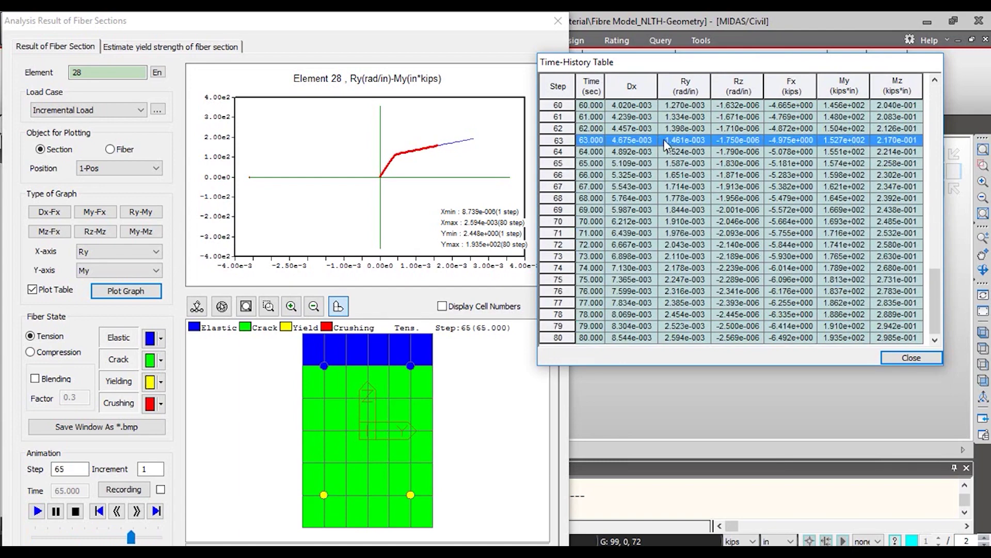
left_click(899, 357)
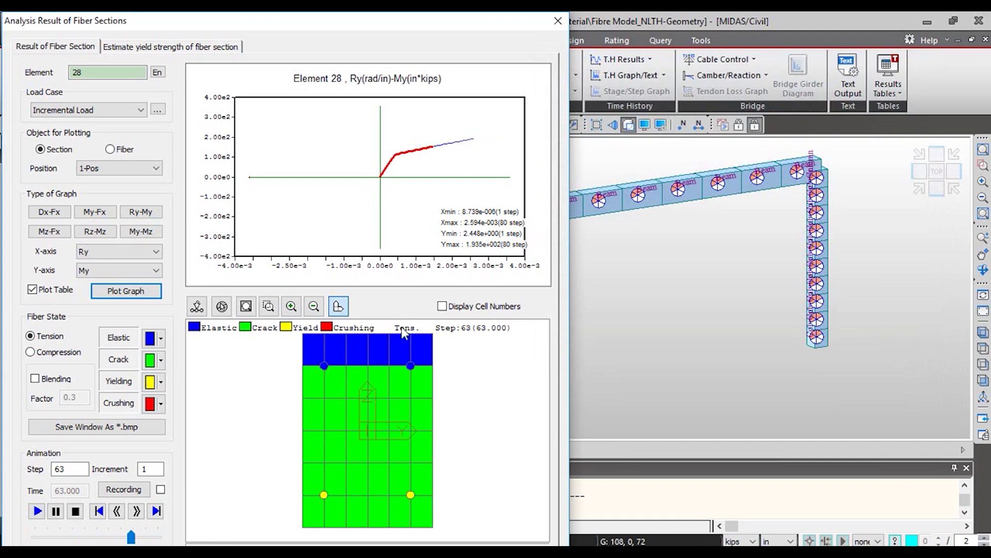
Toggle the cell number display on and off, and compare the compression and tension fiber states of element 28
left_click(442, 306)
left_click(442, 306)
left_click(54, 354)
left_click(48, 337)
View the estimated yield strength of the fiber section for element 1, and close the fiber section results
left_click(144, 48)
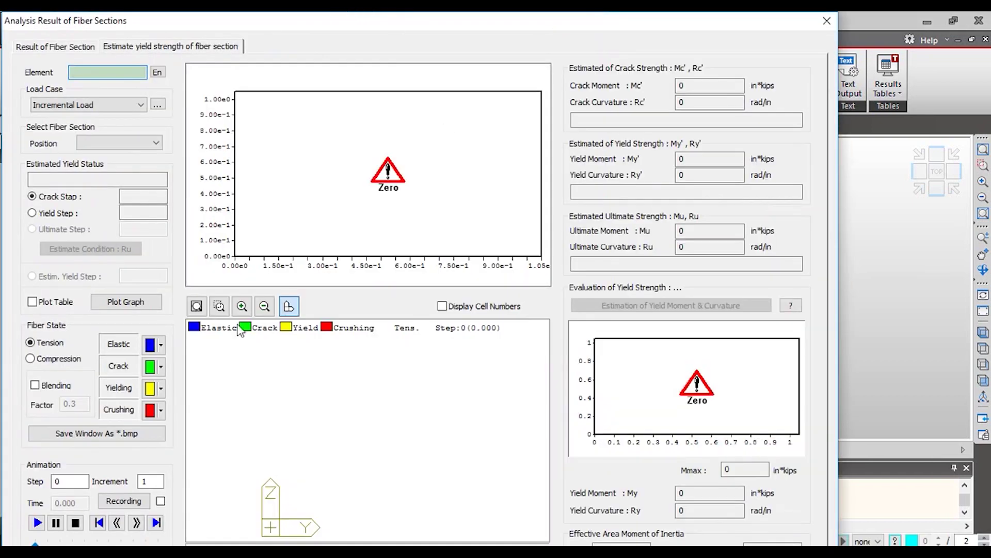
left_click(130, 71)
type("1")
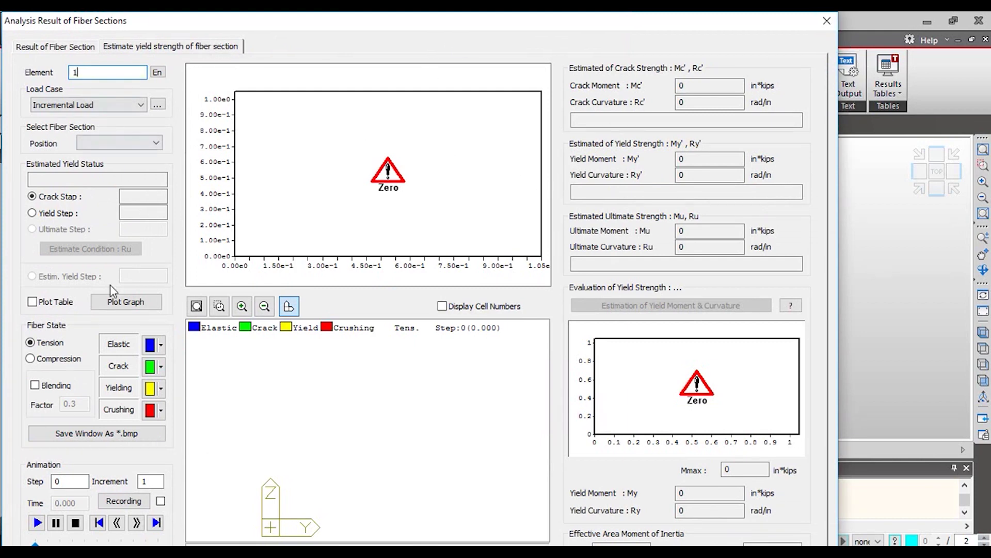
left_click(157, 72)
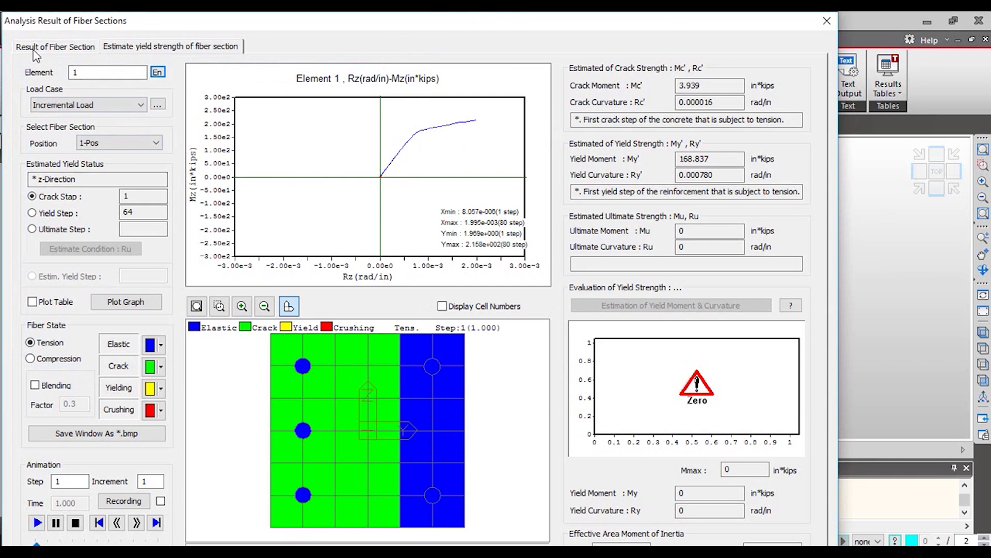
left_click(66, 46)
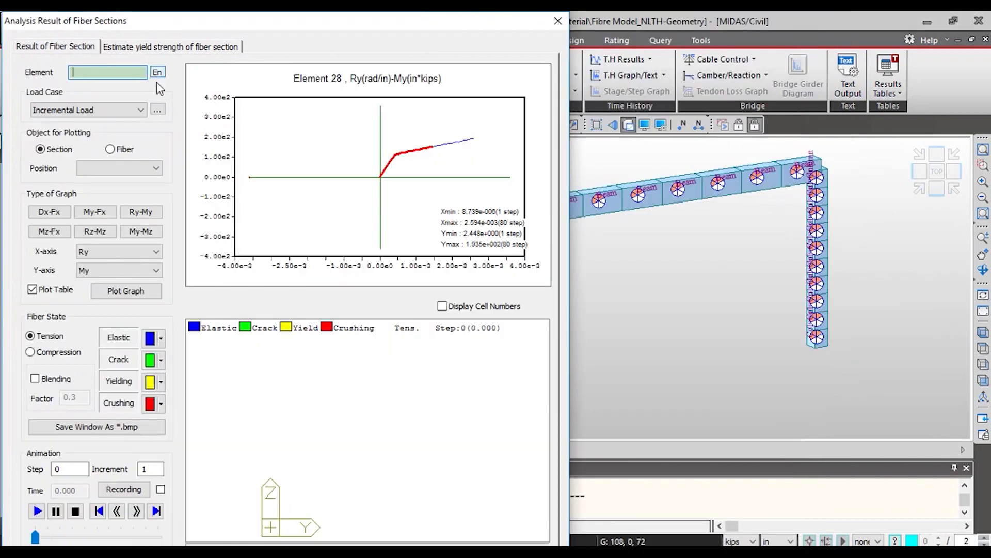
left_click(556, 22)
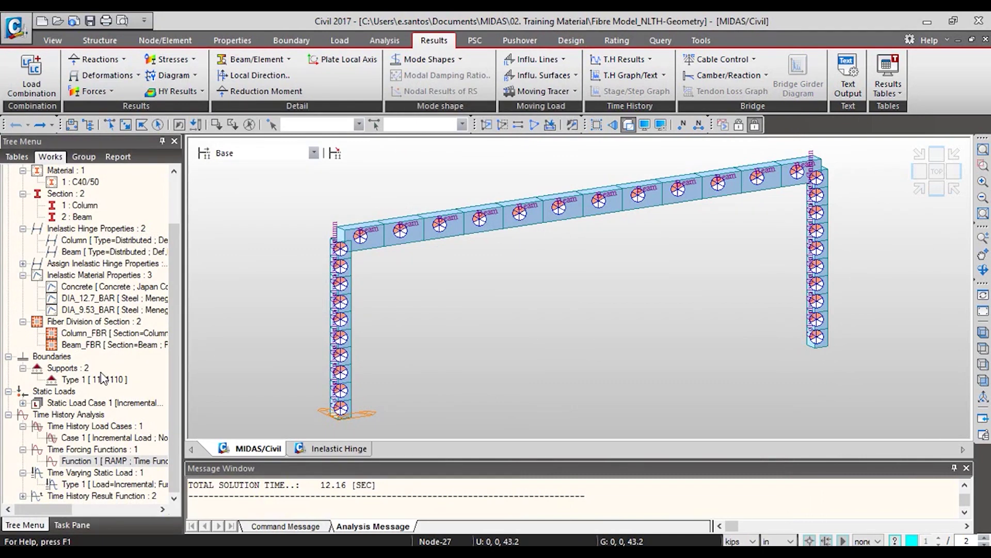
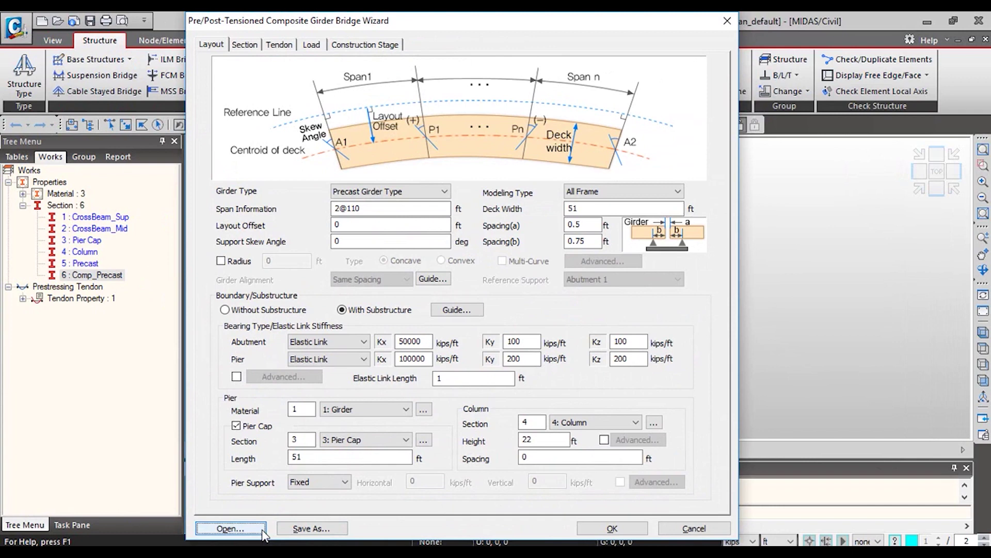
Load the saved WZD data file from PSC Composite Wizard\New folder into the composite girder bridge wizard
left_click(661, 191)
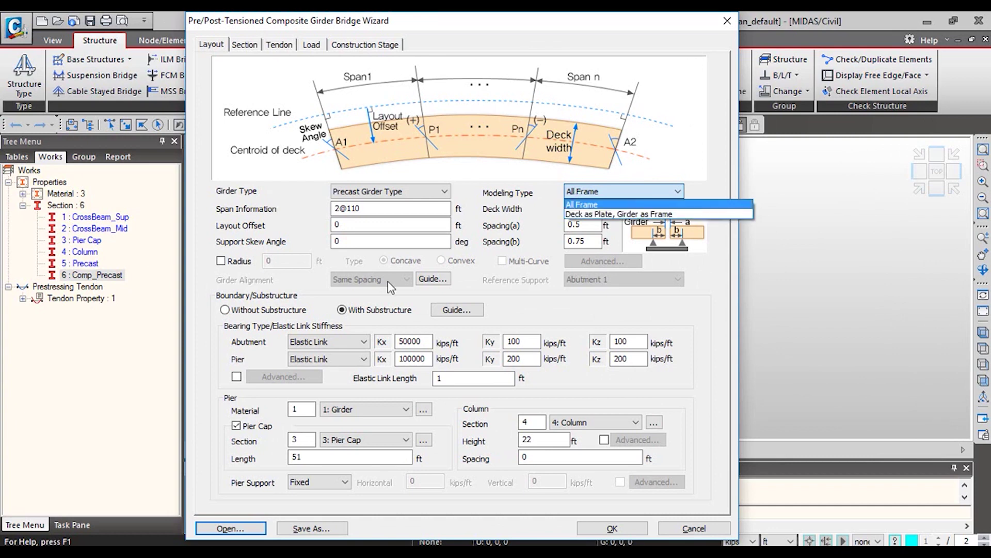
left_click(217, 532)
left_click(217, 530)
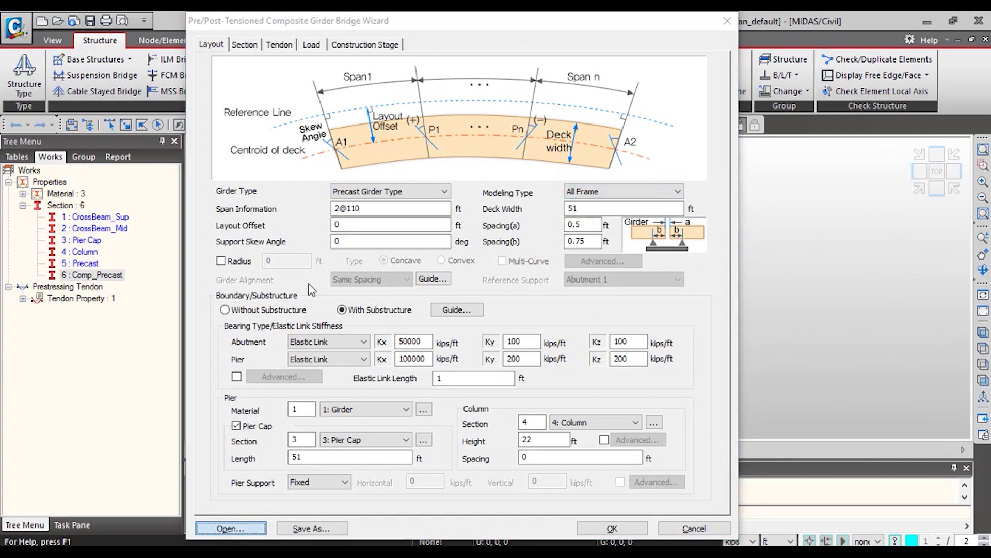
type("midas Civil\\PSC Composite Wizard\\New folder\\")
key("Return")
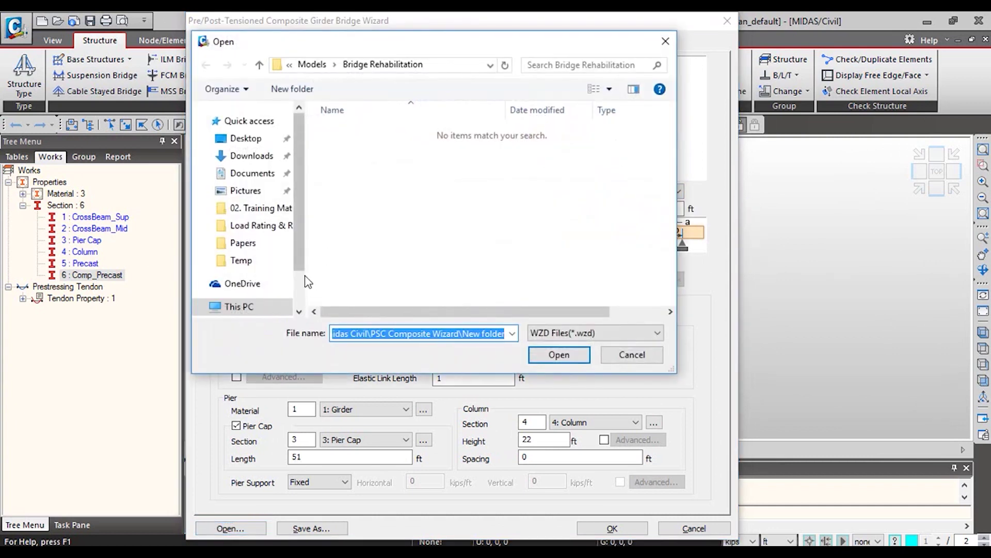
double_click(420, 131)
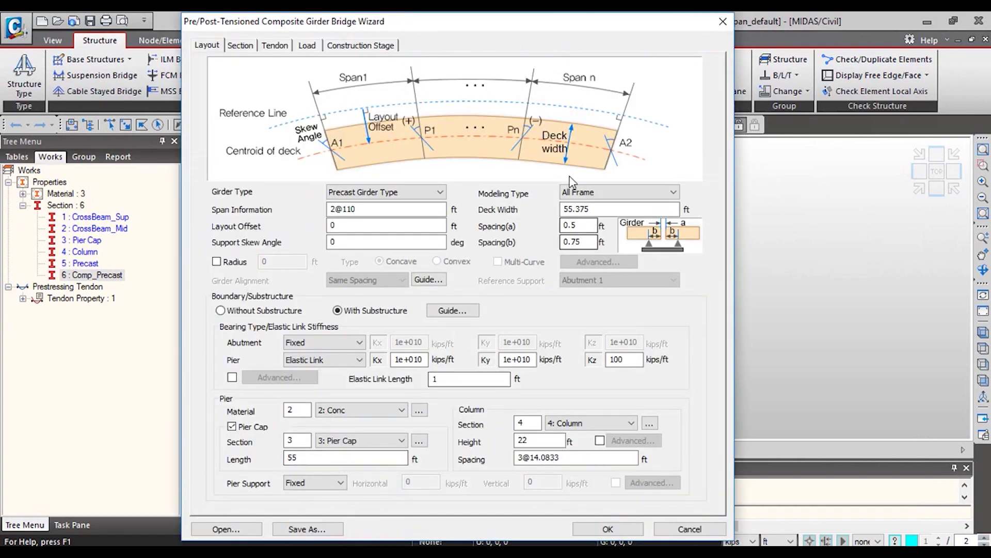
Keep the modeling type as All Frame and review the wizard's section, tendon and load settings
left_click(609, 191)
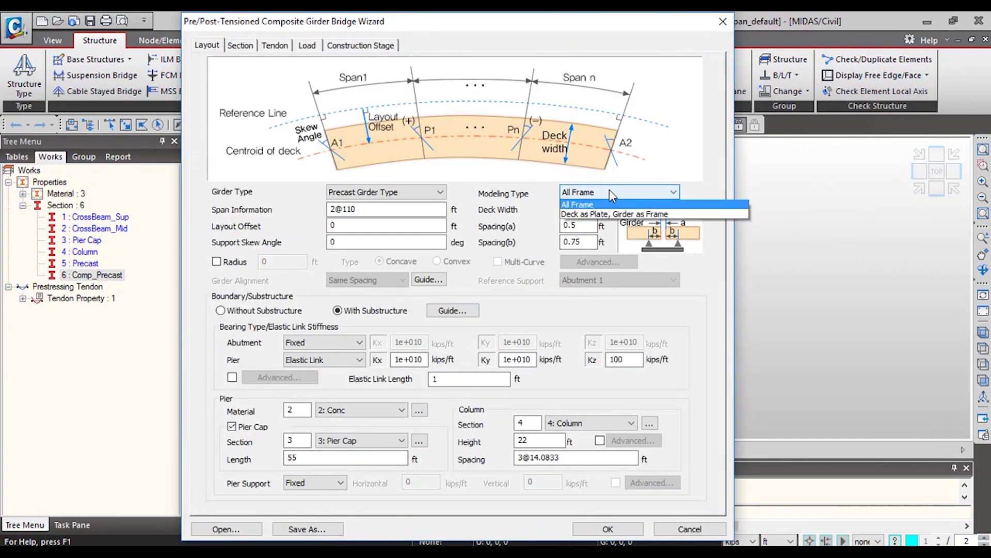
left_click(578, 206)
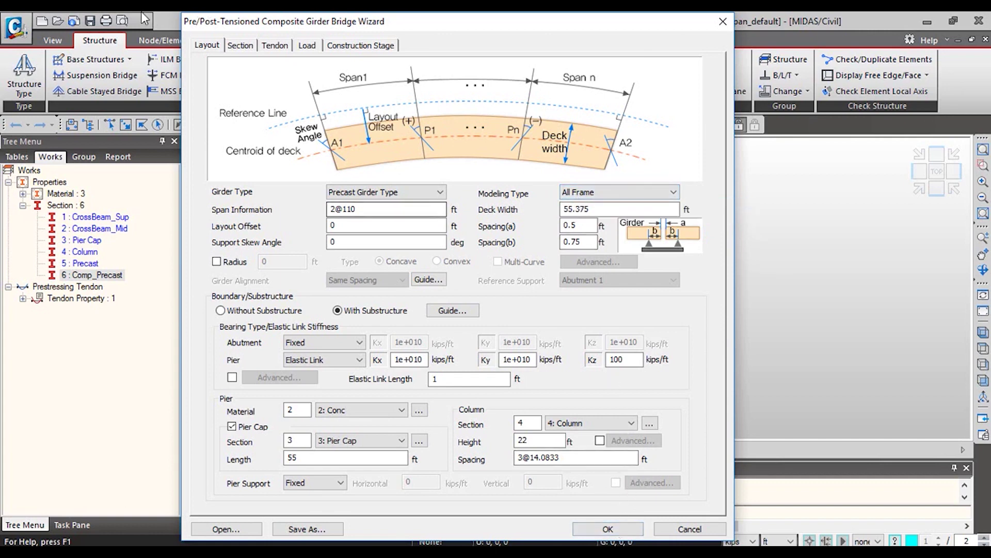
left_click(239, 47)
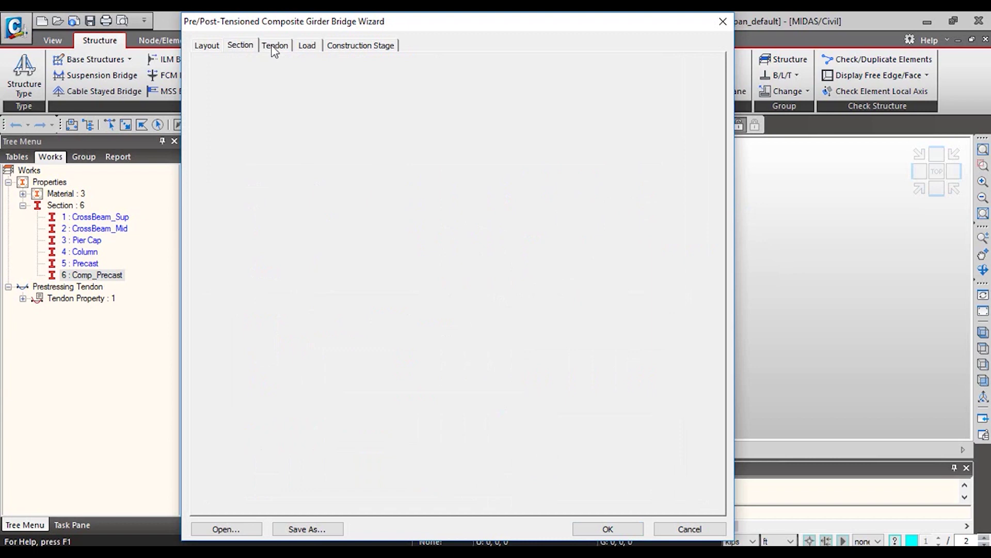
left_click(274, 48)
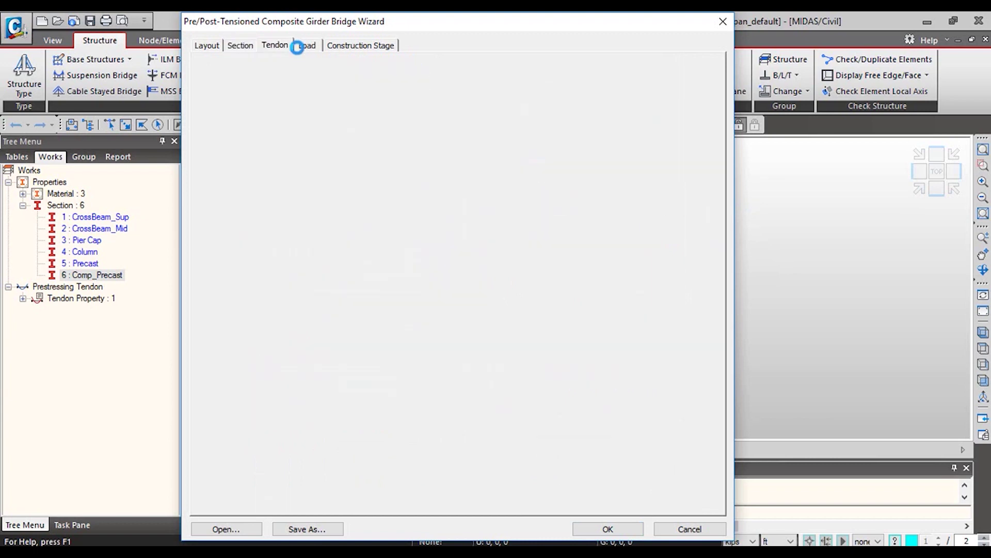
left_click(305, 47)
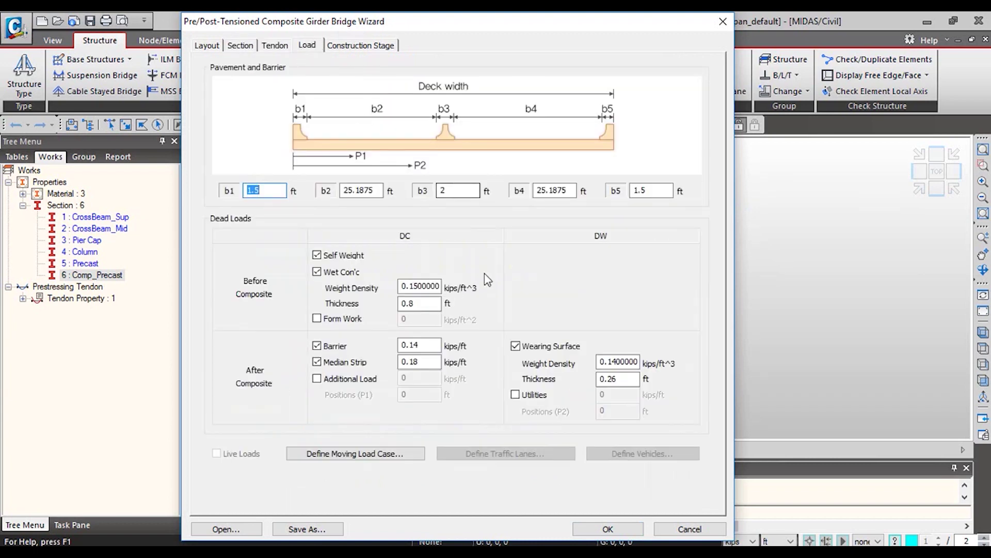
Turn off the construction stage definition and generate the all-frame bridge model
left_click(346, 51)
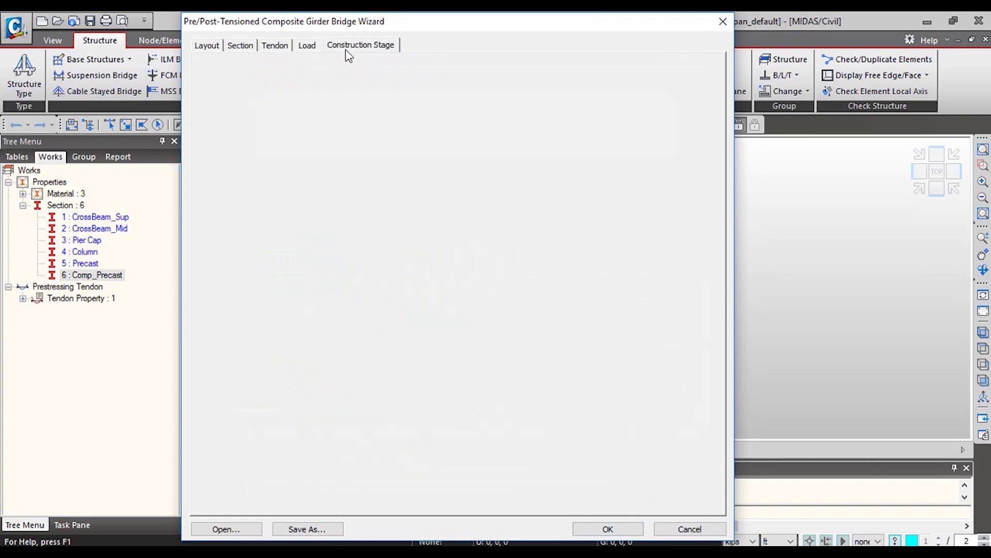
left_click(216, 70)
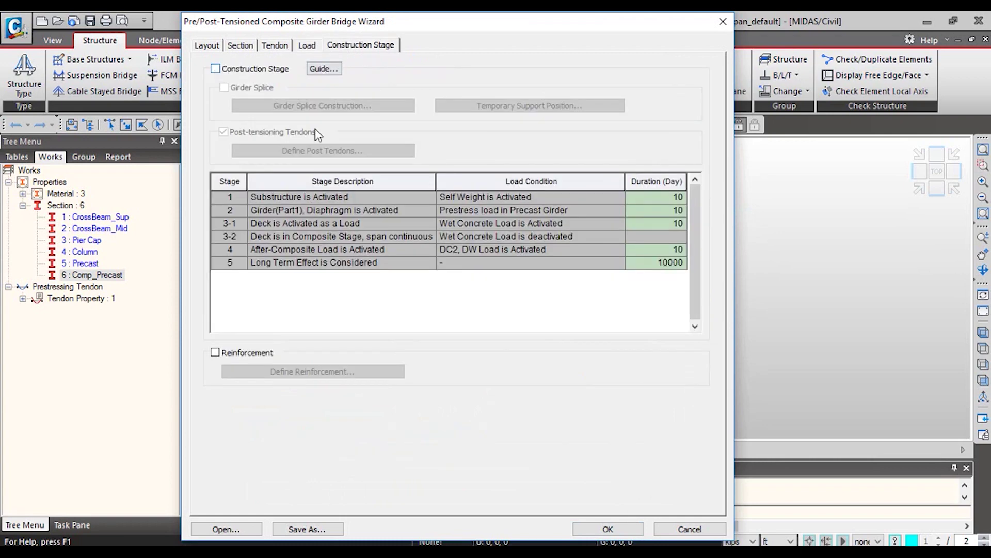
left_click(588, 530)
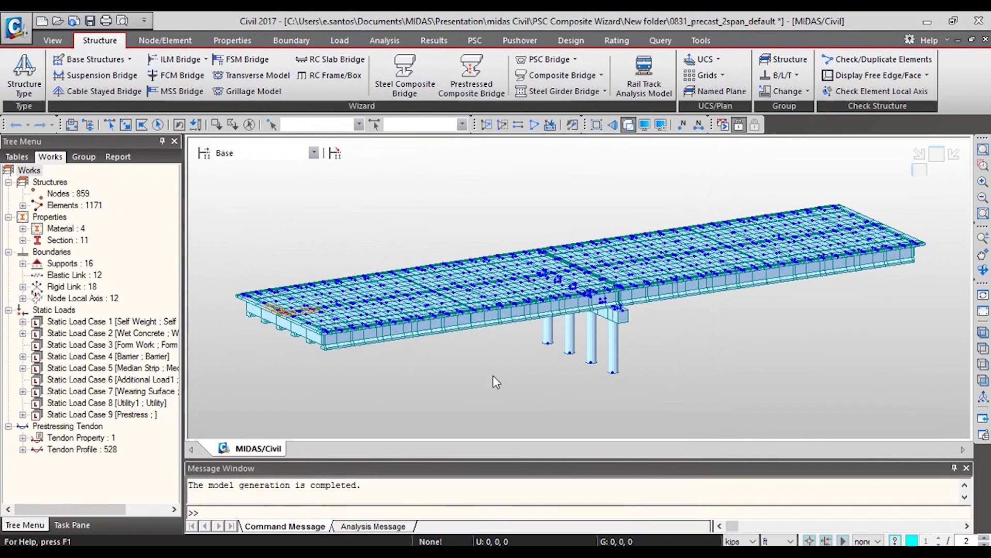
Hide the node symbols in the model display and toggle the hidden-surface view off and on
left_click(645, 124)
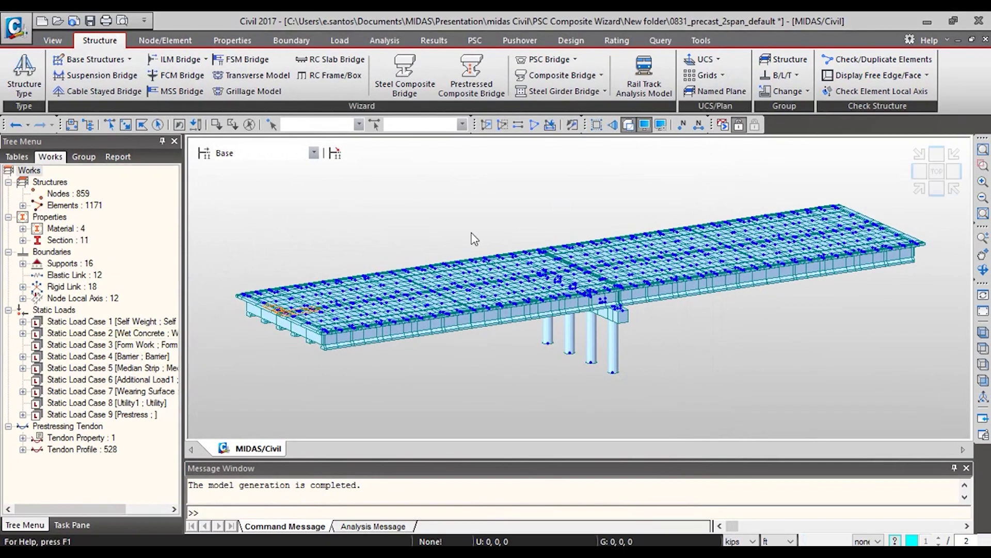
key("ctrl+e")
left_click(406, 198)
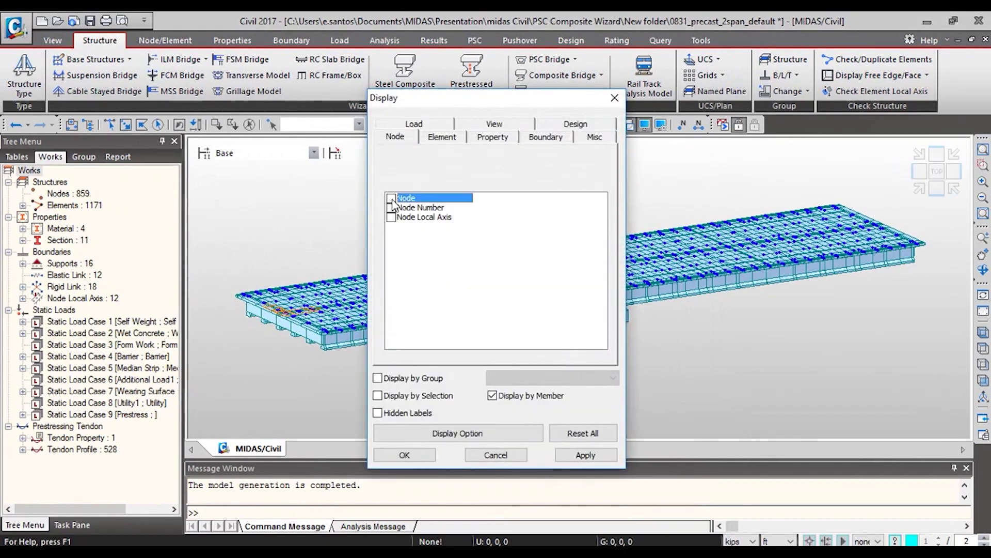
left_click(405, 455)
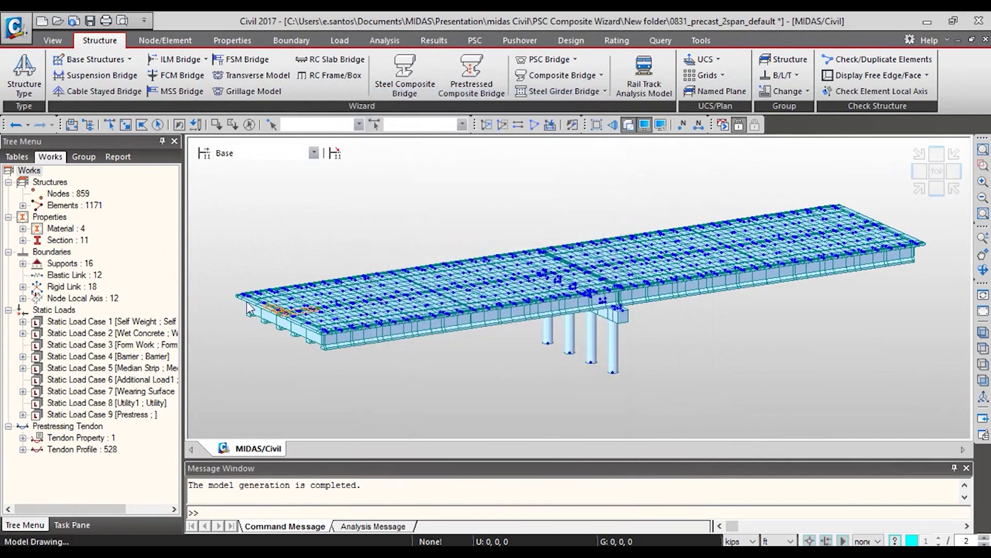
left_click(624, 126)
left_click(627, 126)
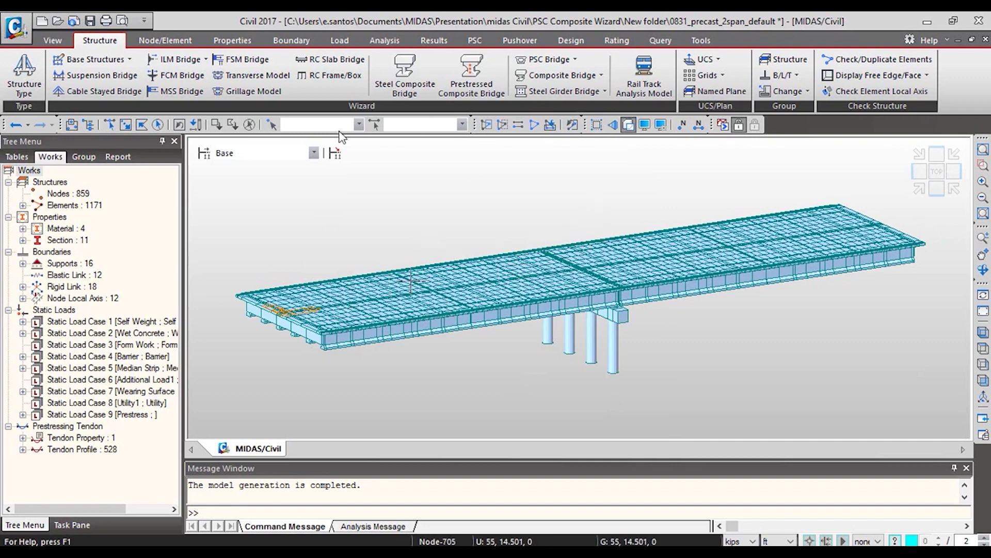
Undo the all-frame model generation and generate the bridge with the modeling type Deck as Plate, Girder as Frame
left_click(16, 126)
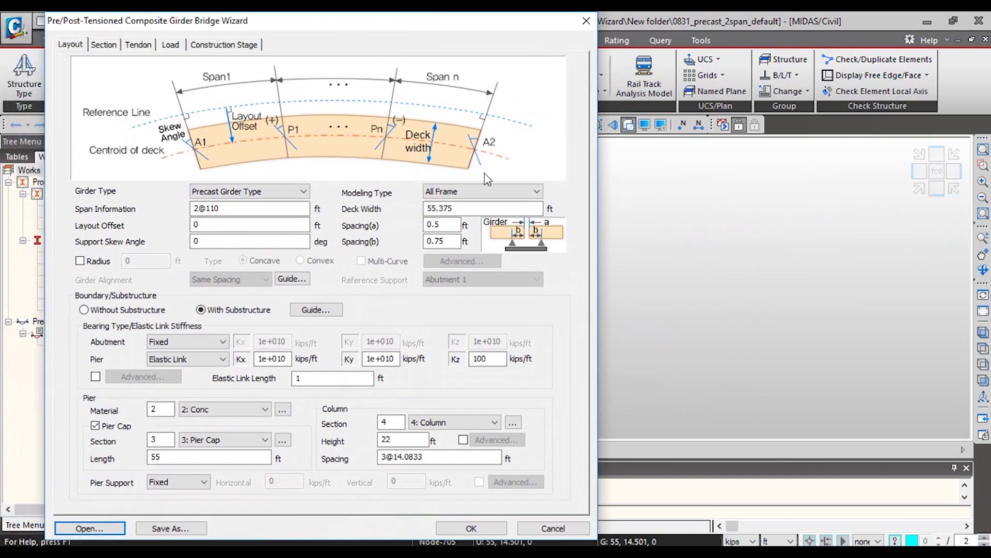
left_click(486, 191)
left_click(468, 215)
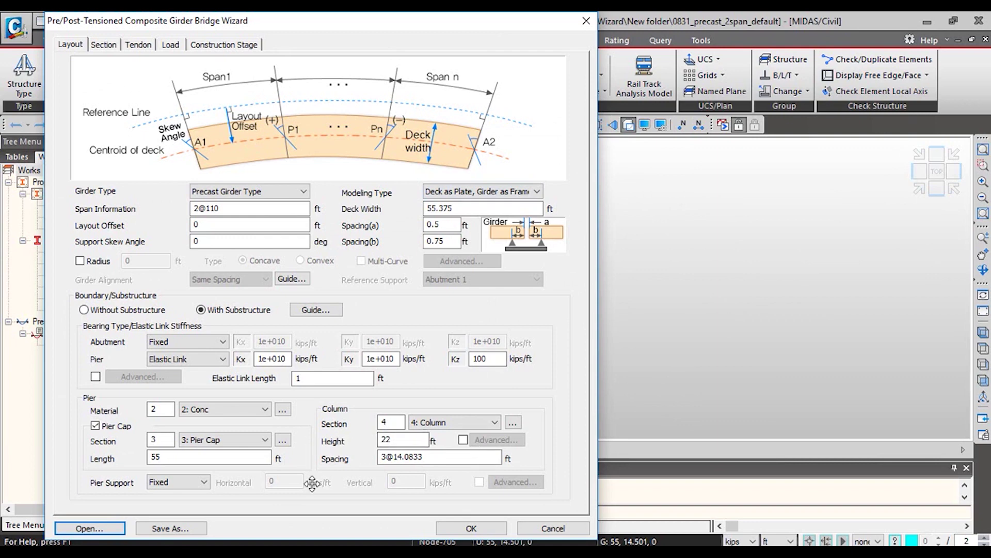
left_click(471, 528)
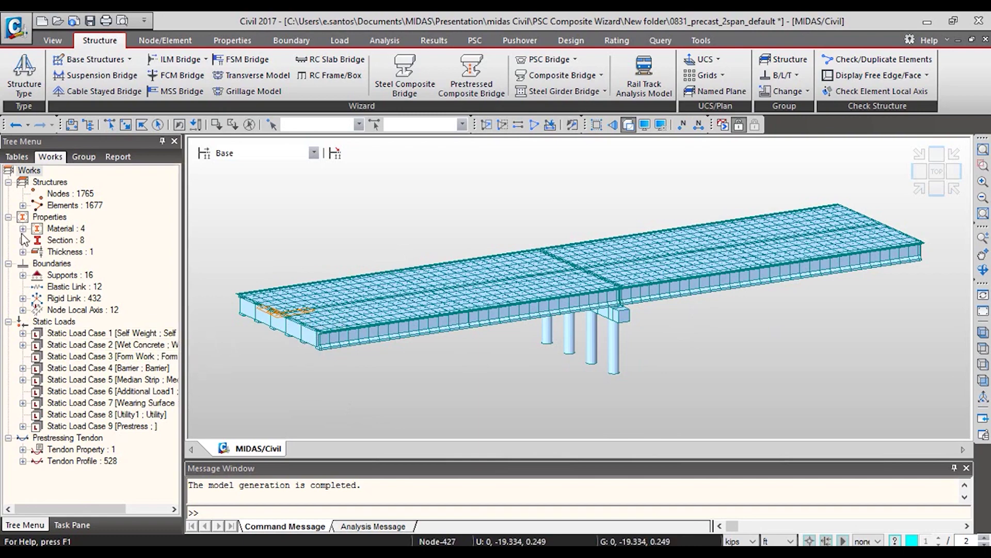
Select the deck plates by their 0.8 thickness, display only them, and reactivate the whole model
left_click(23, 252)
double_click(72, 264)
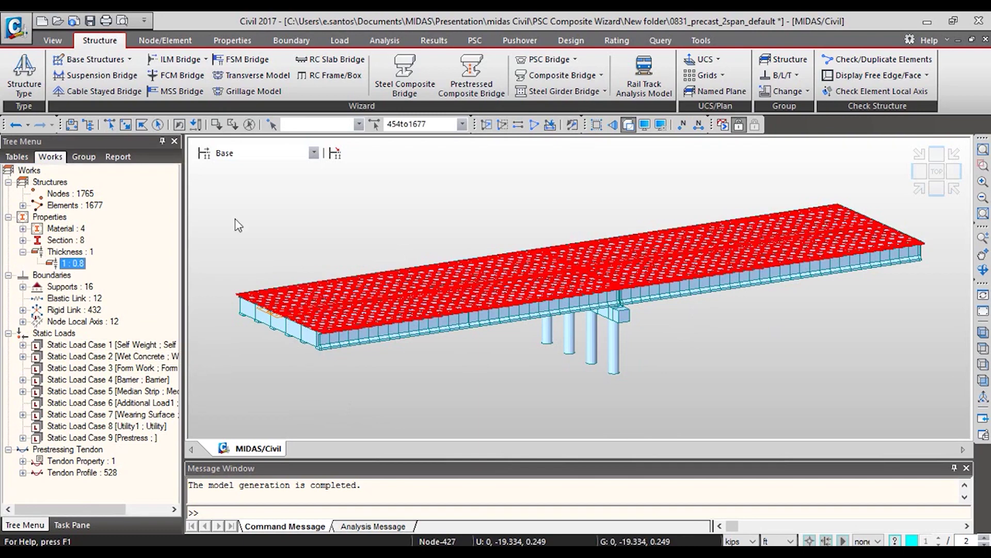
left_click(487, 124)
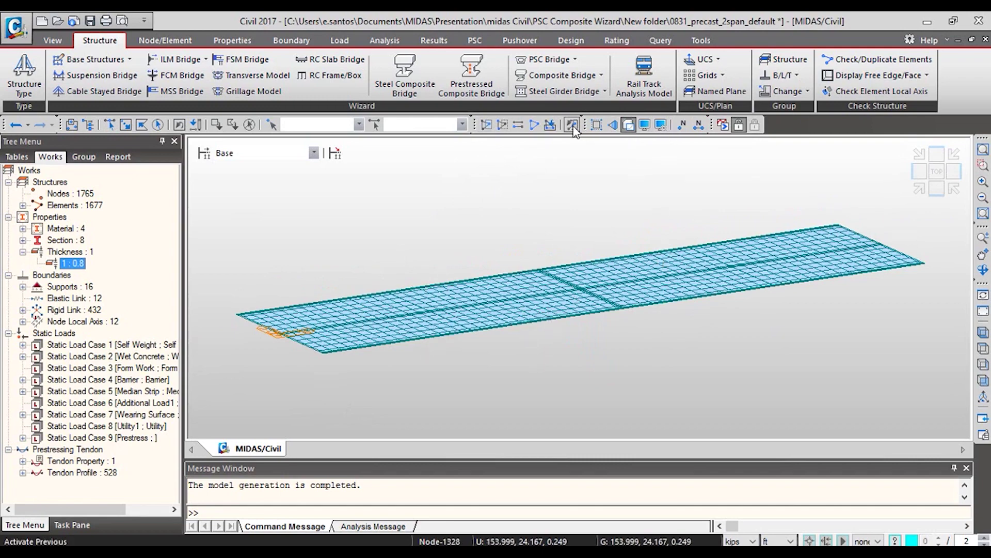
left_click(536, 124)
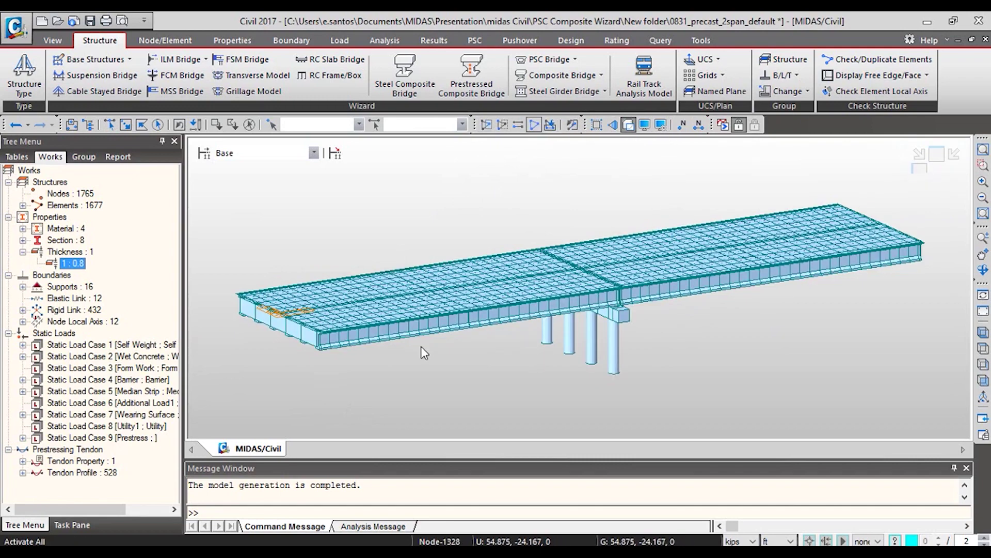
Compare the wireframe and hidden-surface views, and examine the deck edge and girder end up close
left_click(628, 124)
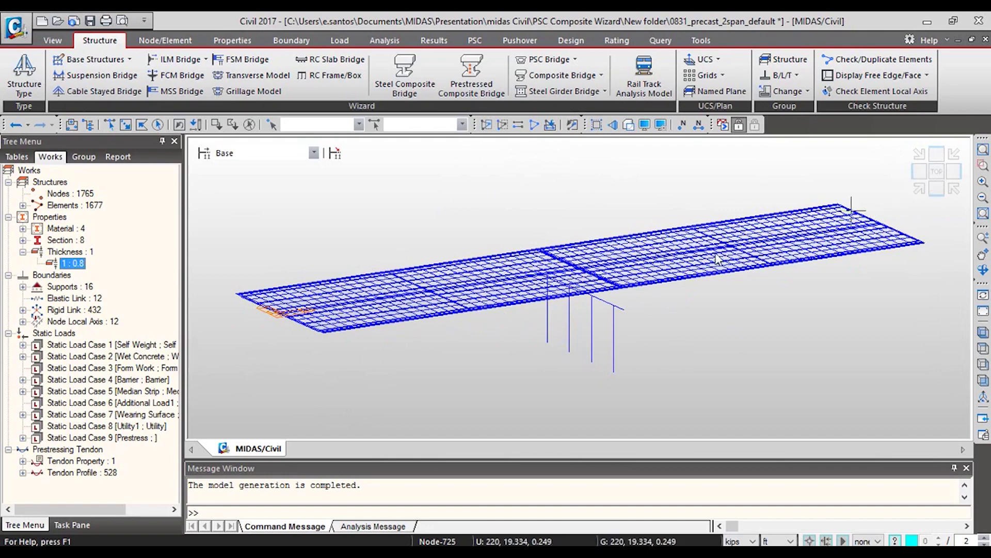
scroll(364, 320, "up", 1)
scroll(366, 325, "up", 5)
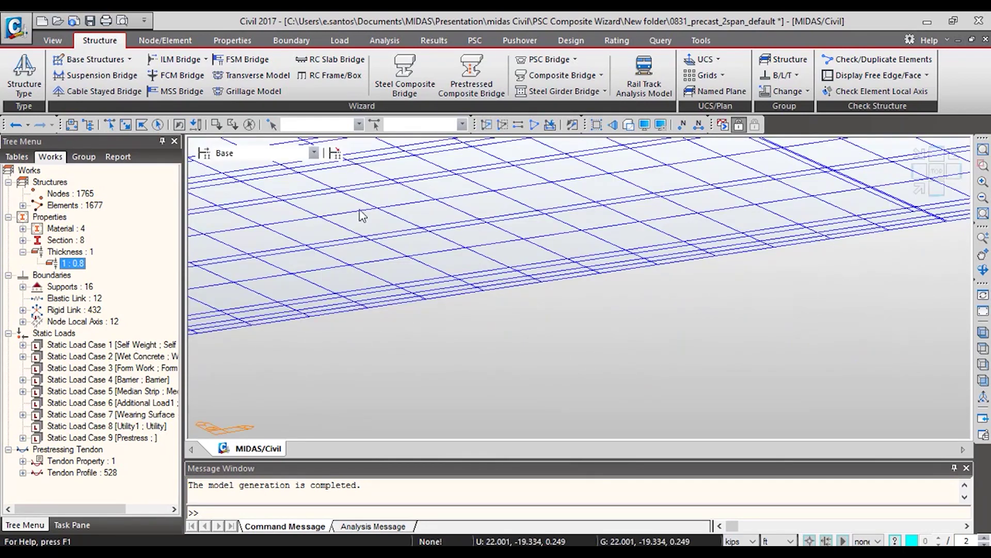
left_click(628, 124)
middle_click_drag(347, 331, 846, 229, "ctrl")
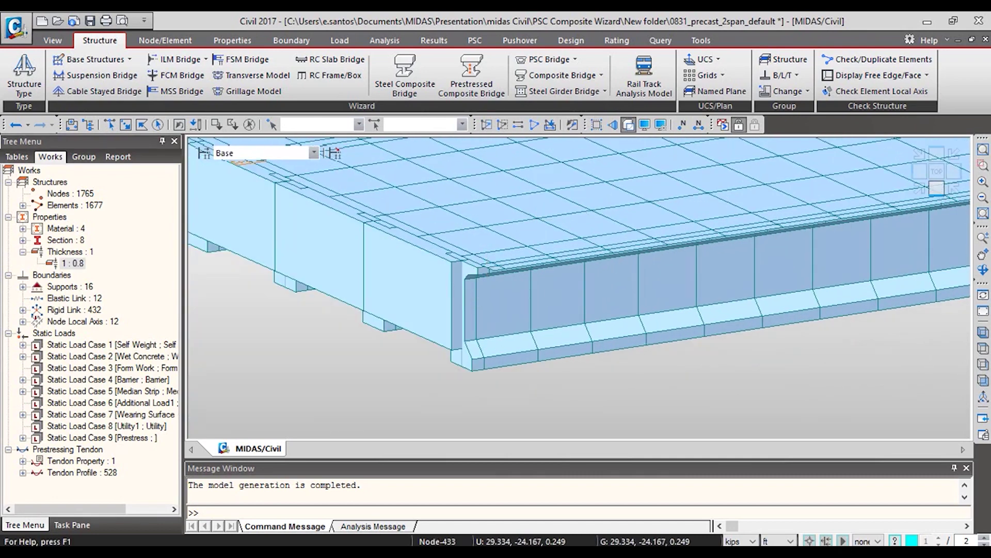
Isolate the 0.8 thickness deck plates in front view and turn on Plane Thickness for Hidden Option (Model)
left_click(75, 263)
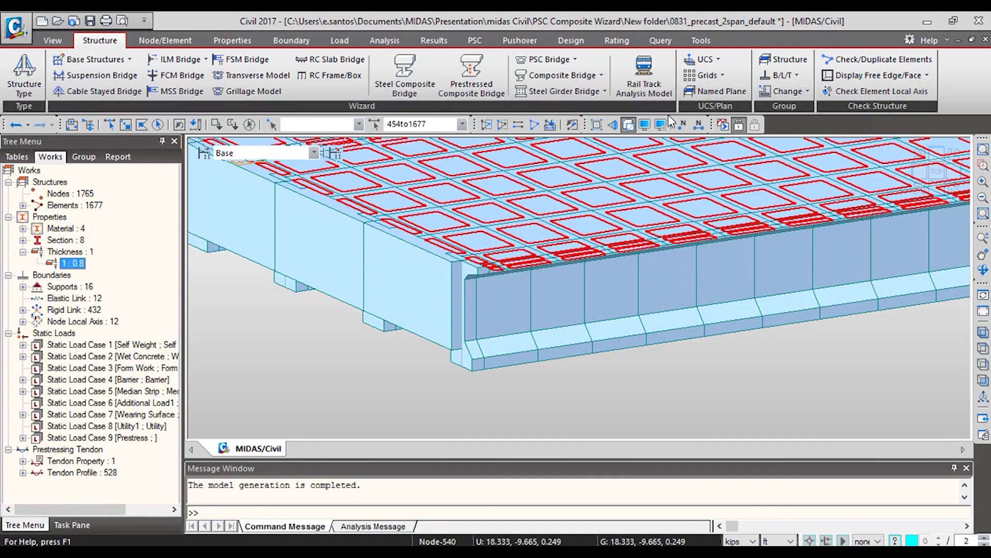
left_click(484, 124)
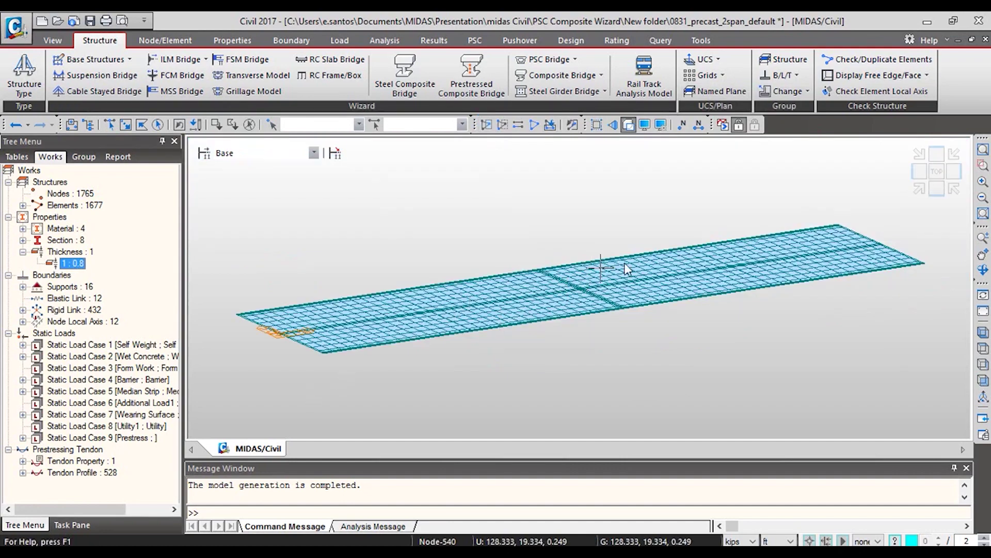
left_click(936, 188)
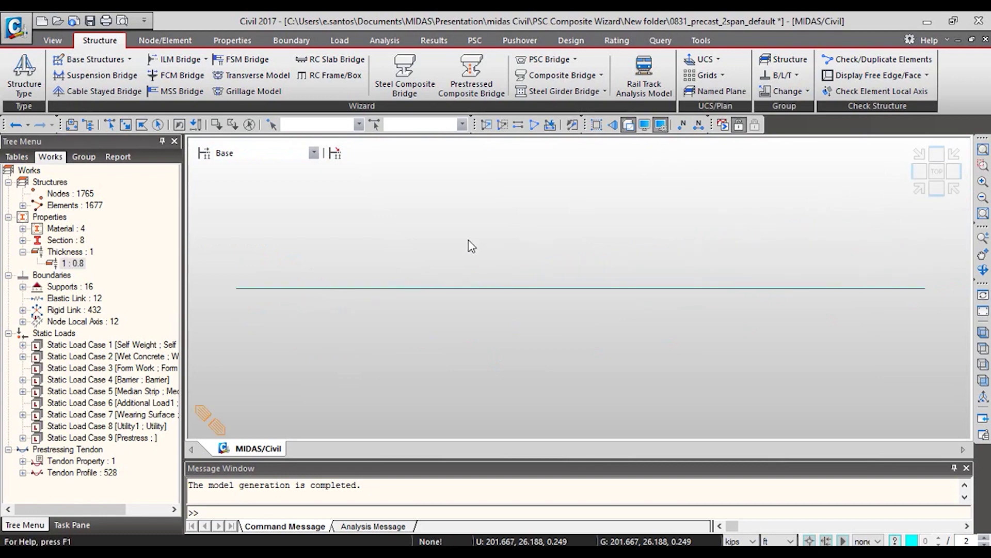
left_click(489, 162)
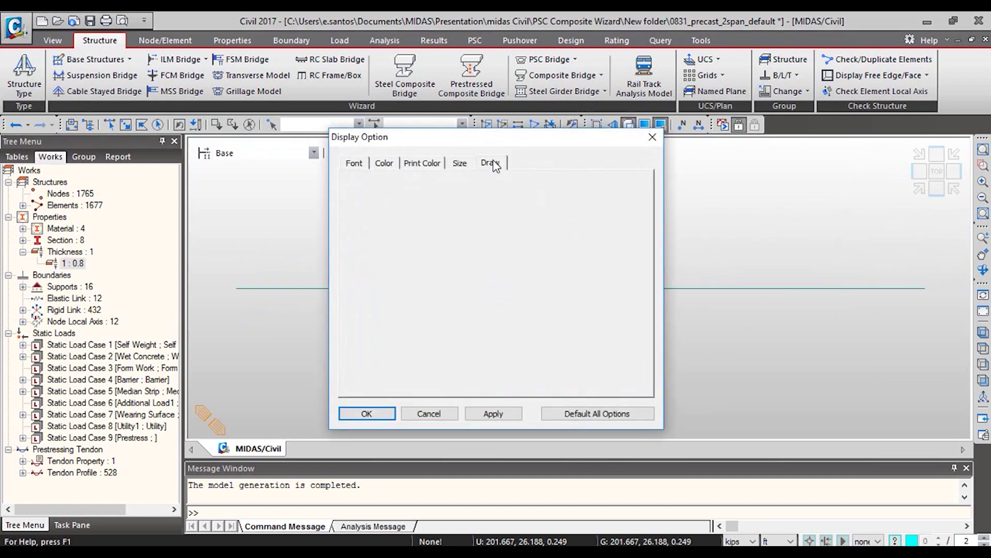
left_click(439, 205)
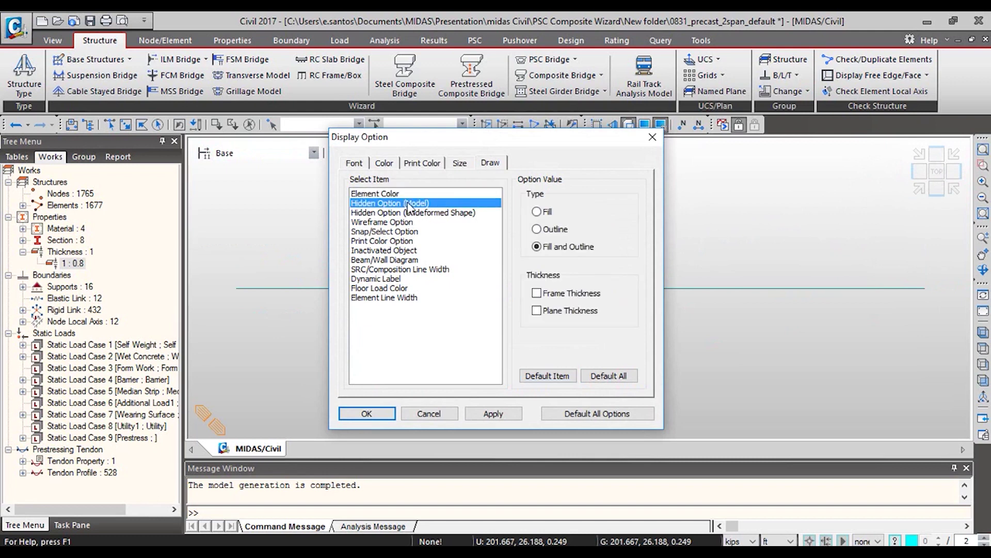
left_click(548, 312)
left_click(379, 414)
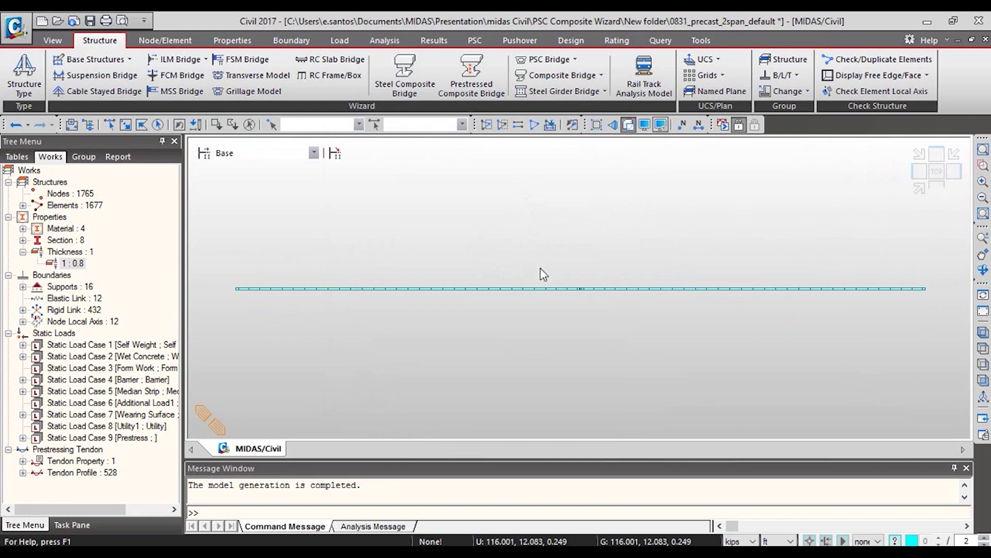
Reactivate the whole model and examine the deck thickness over the girders in end and isometric views
left_click(533, 125)
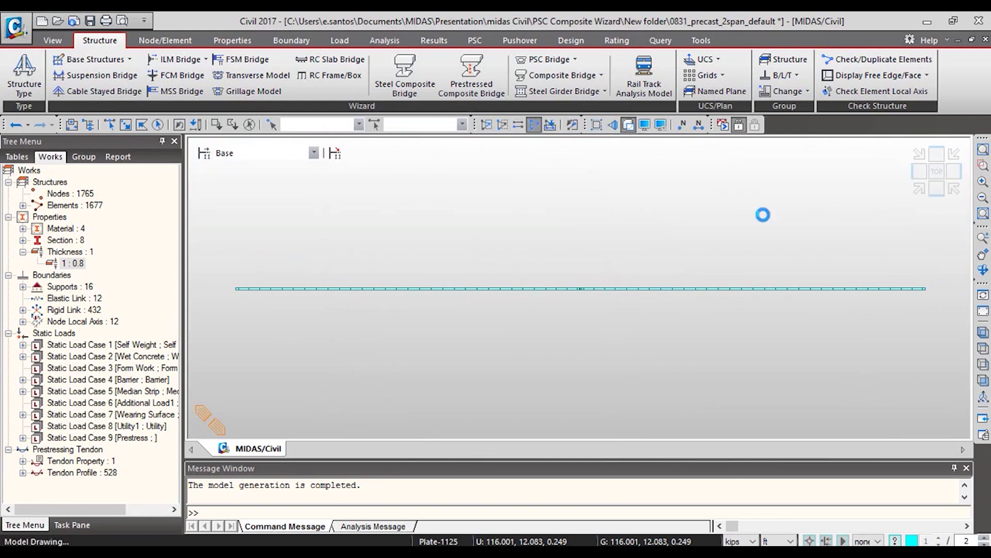
left_click(919, 173)
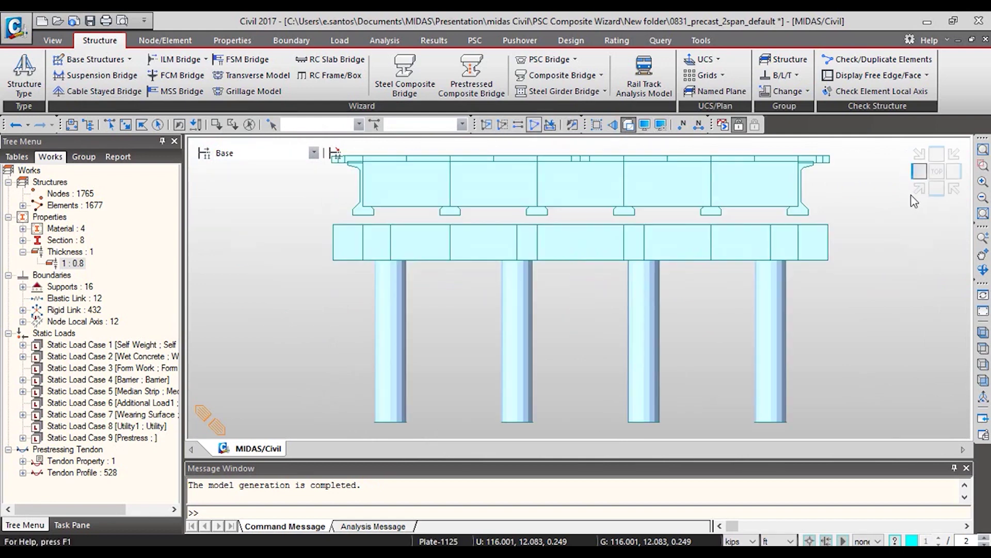
left_click(918, 195)
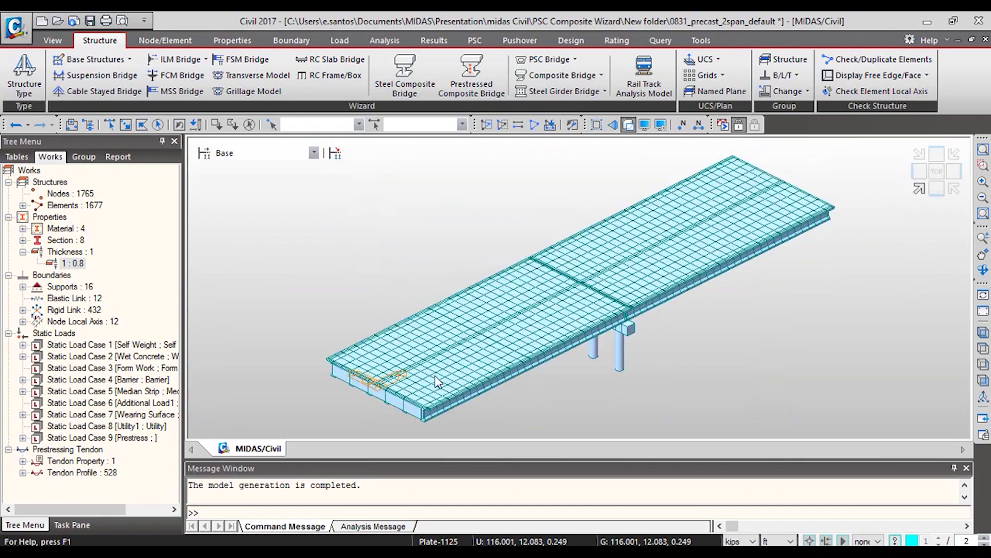
scroll(457, 301, "up", 5)
scroll(467, 284, "up", 1)
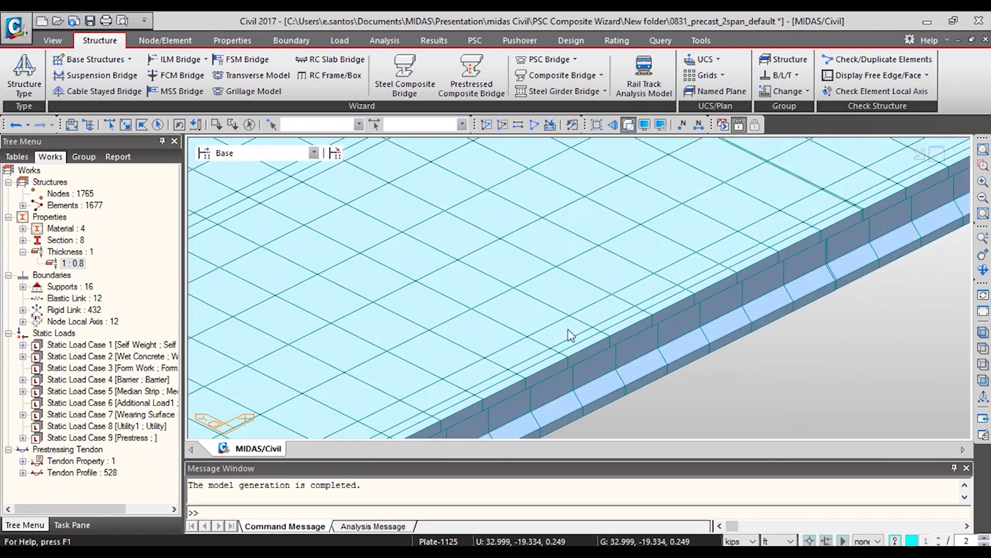
Inspect element 79 of section Comp_Precast_1 in the Section Manager's Stiffness mode, and close the manager
scroll(590, 174, "up", 2)
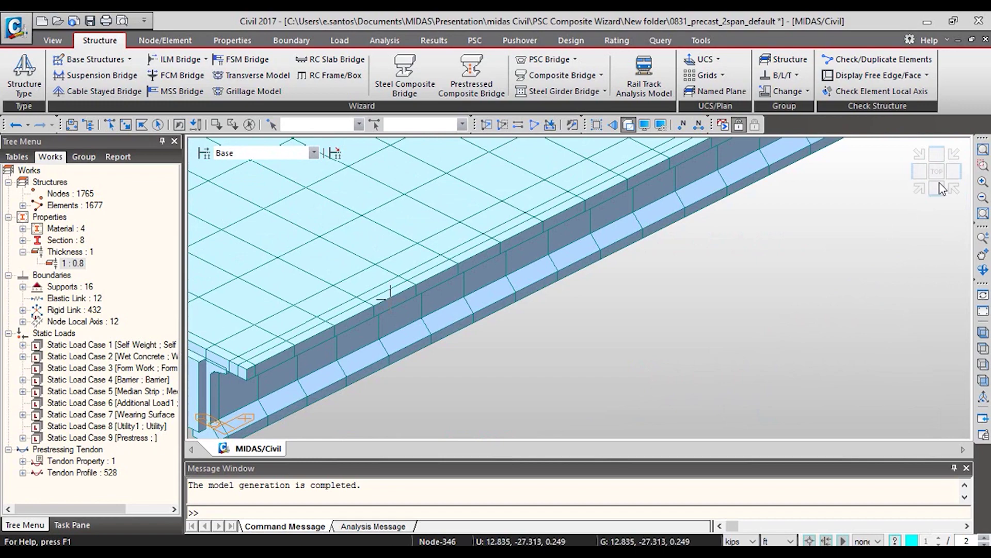
left_click(922, 189)
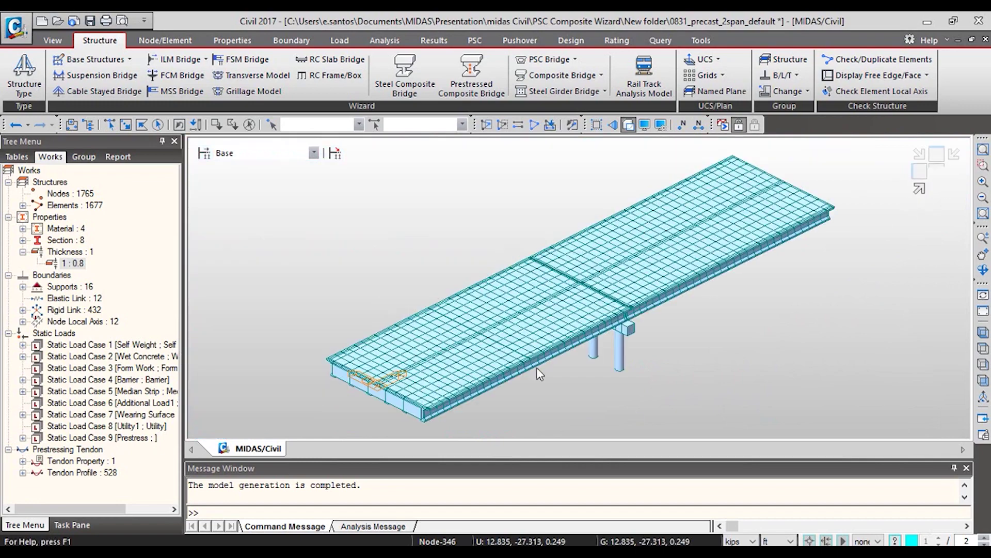
left_click(241, 36)
left_click(339, 93)
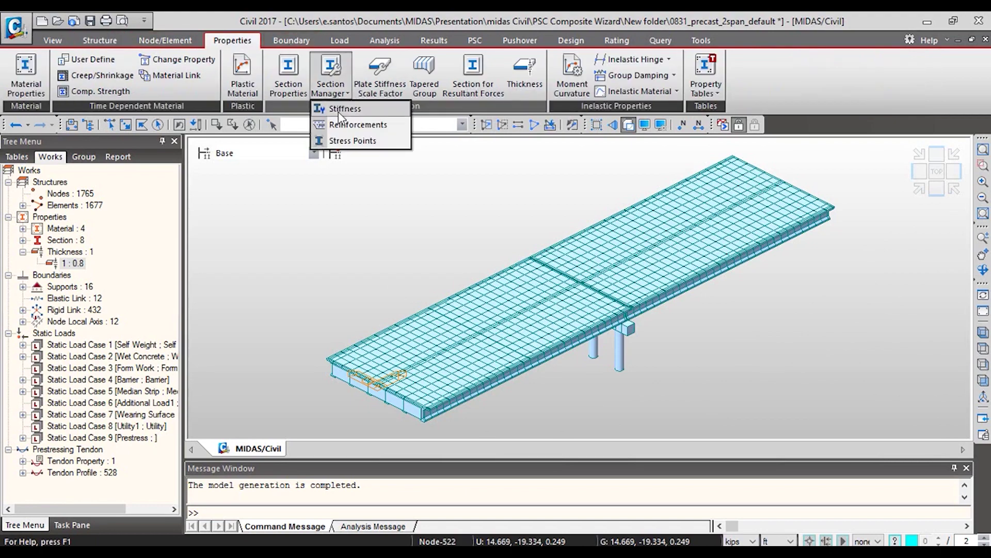
left_click(341, 110)
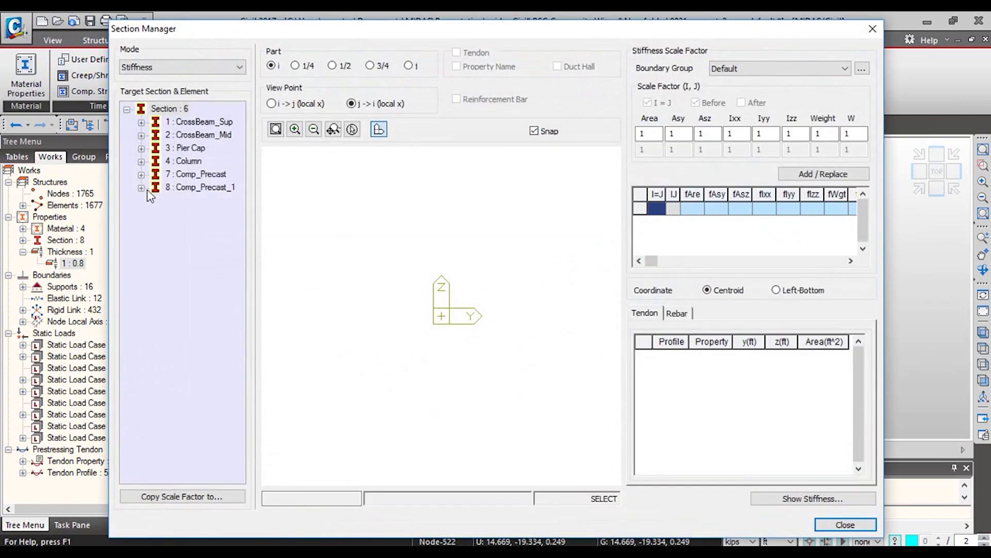
left_click(141, 188)
left_click(184, 200)
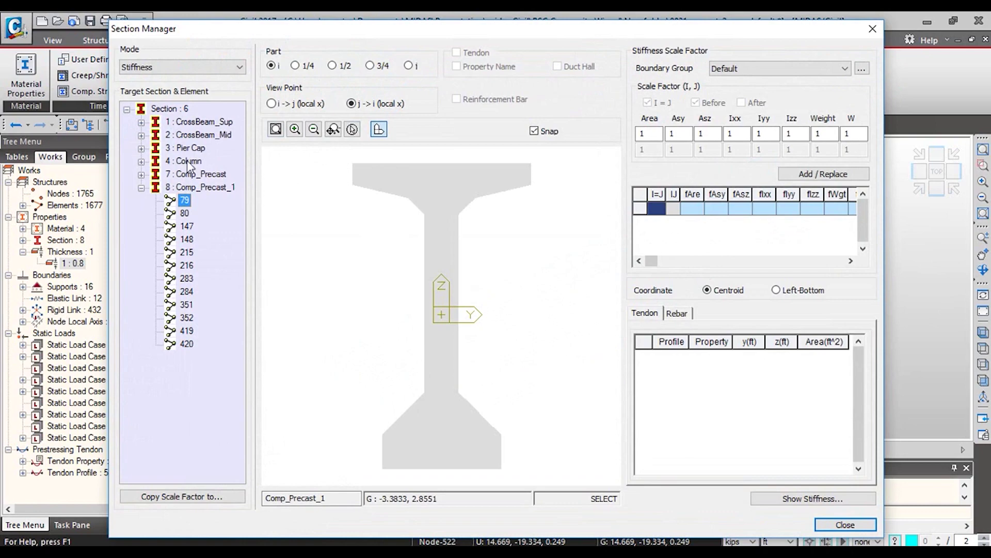
left_click(872, 29)
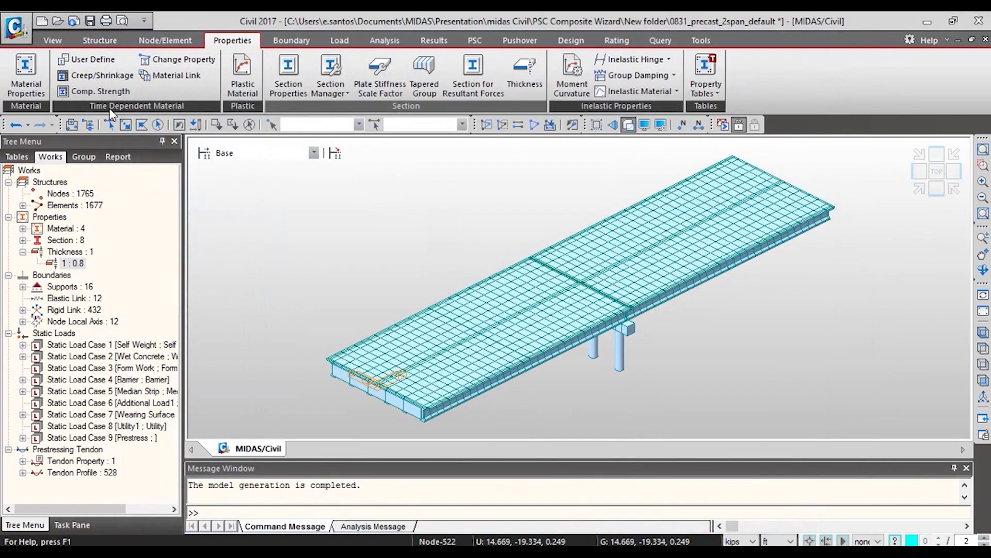
Open the Plate Stiffness Scale Factor settings and review the in-plane and out-of-plane factors
left_click(344, 92)
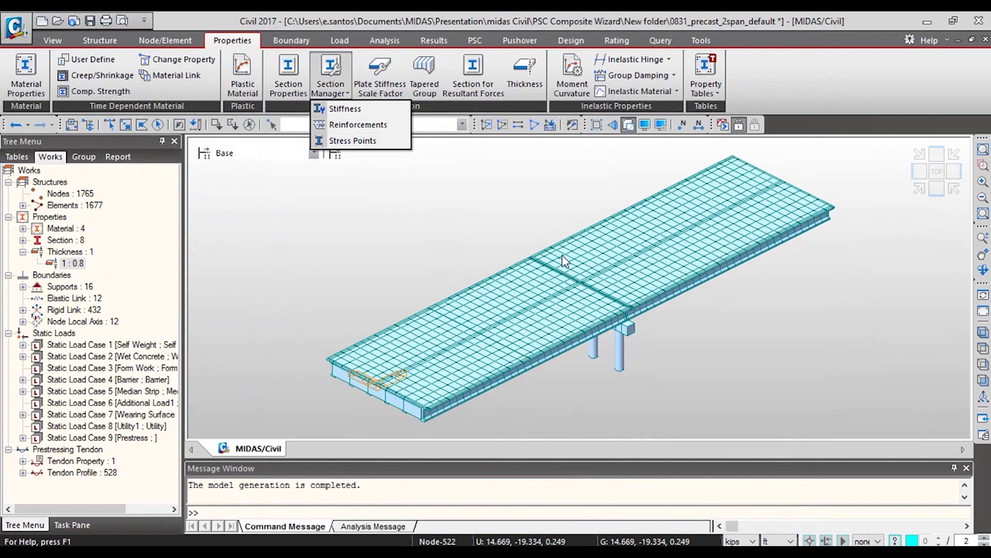
left_click(386, 88)
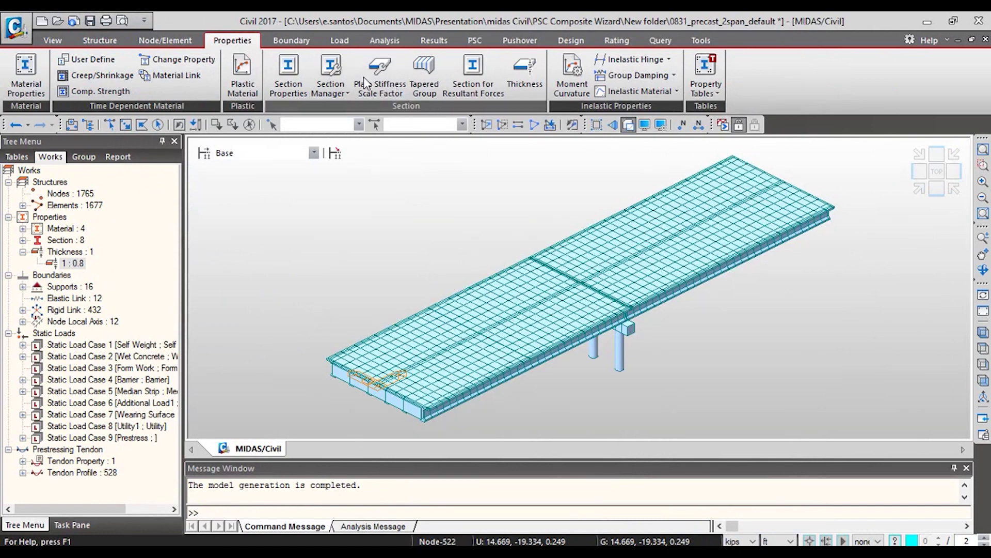
left_click(382, 76)
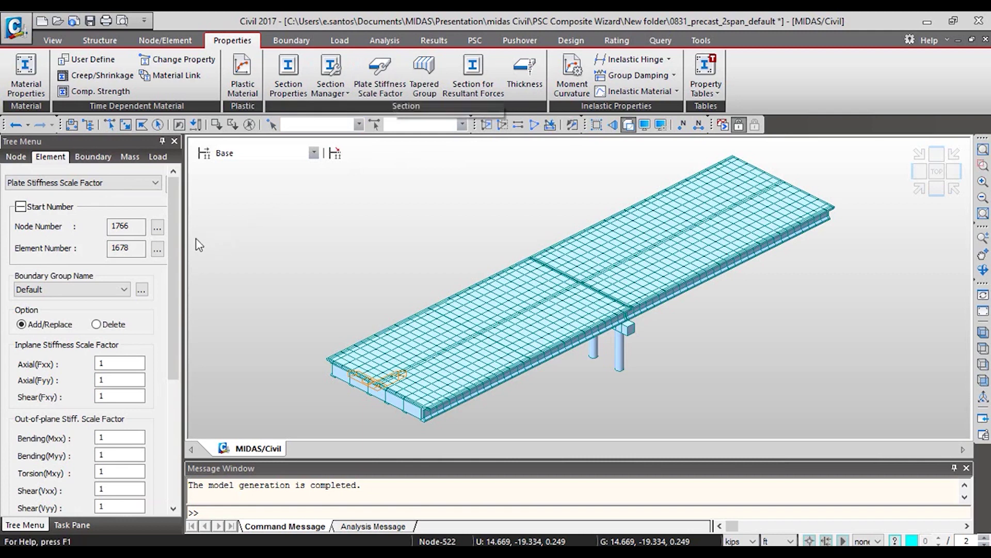
left_click_drag(174, 231, 184, 303)
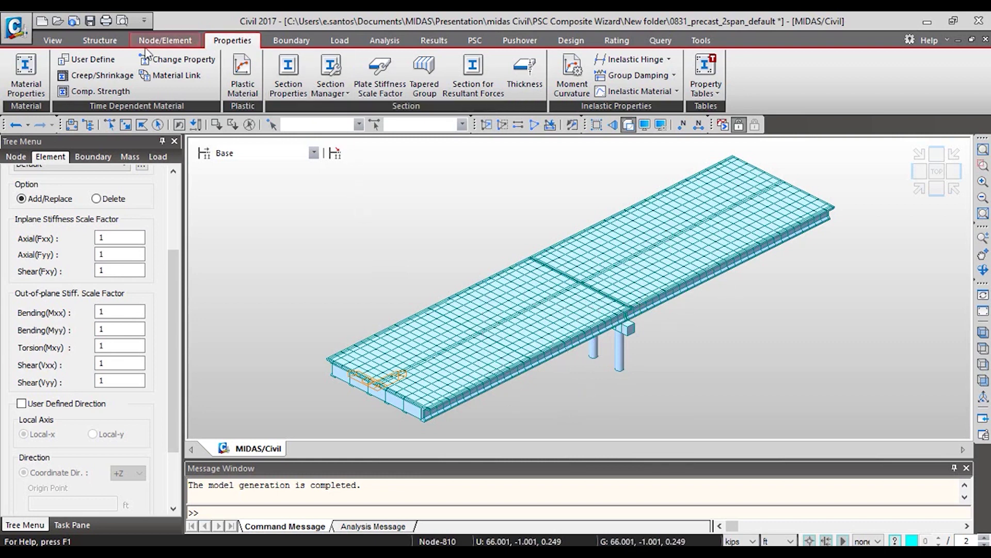
Open the Steel Composite Girder Bridge Wizard and set the modeling type to All Plate
left_click(101, 41)
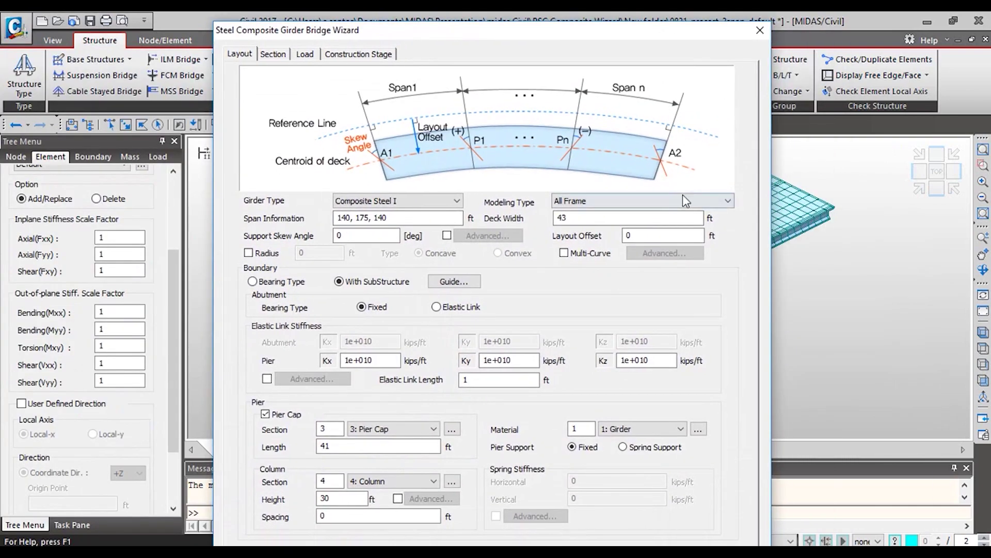
left_click(682, 197)
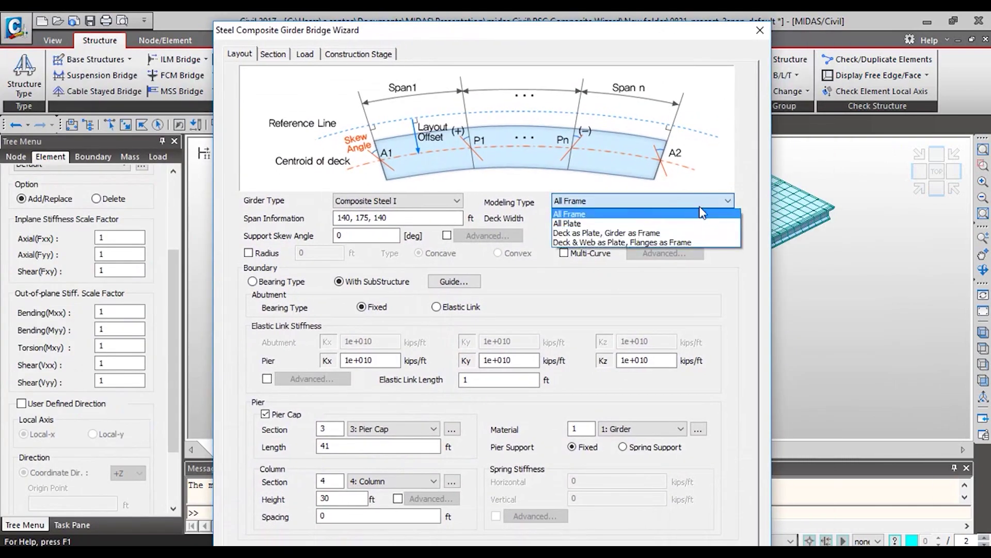
key("Up")
key("Down")
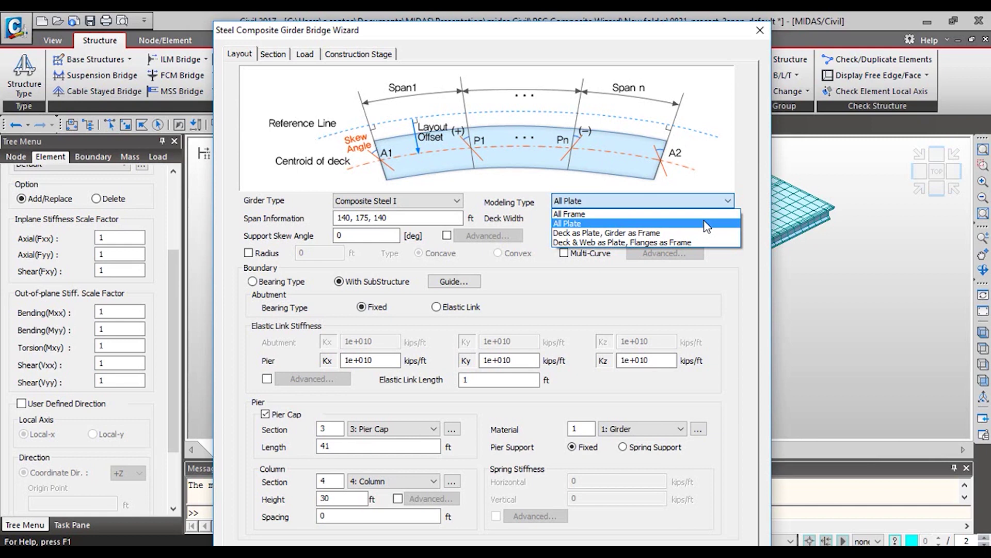
left_click(706, 224)
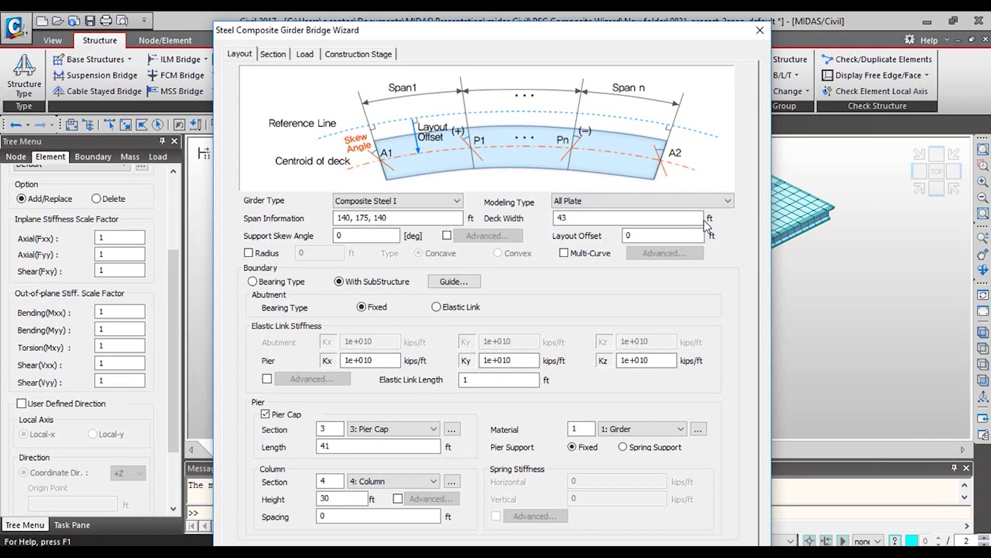
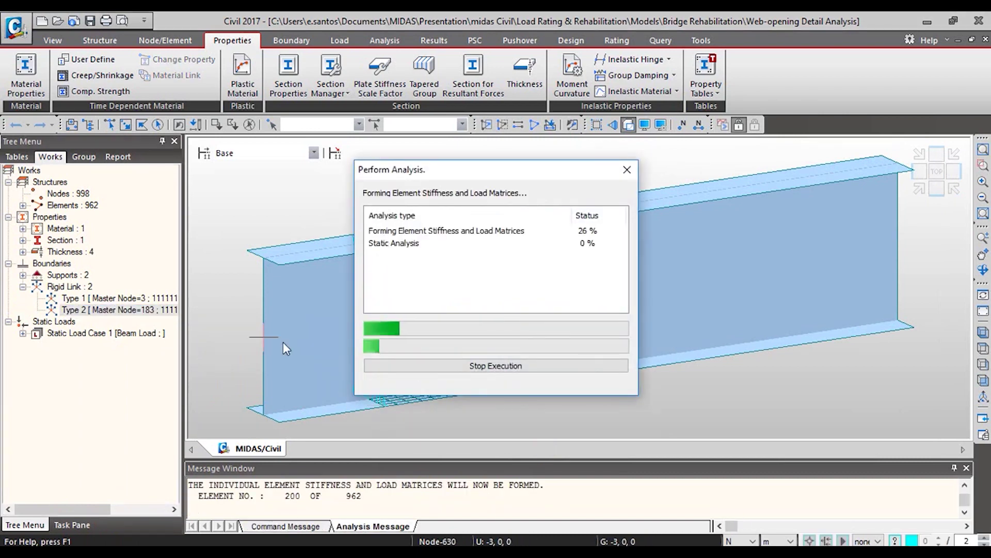
Display the Beam Load case's nodal loads and element beam loads on the web-opening girder, examining it in front and isometric views
left_click(23, 334)
left_click(82, 344)
right_click(65, 345)
left_click(106, 381)
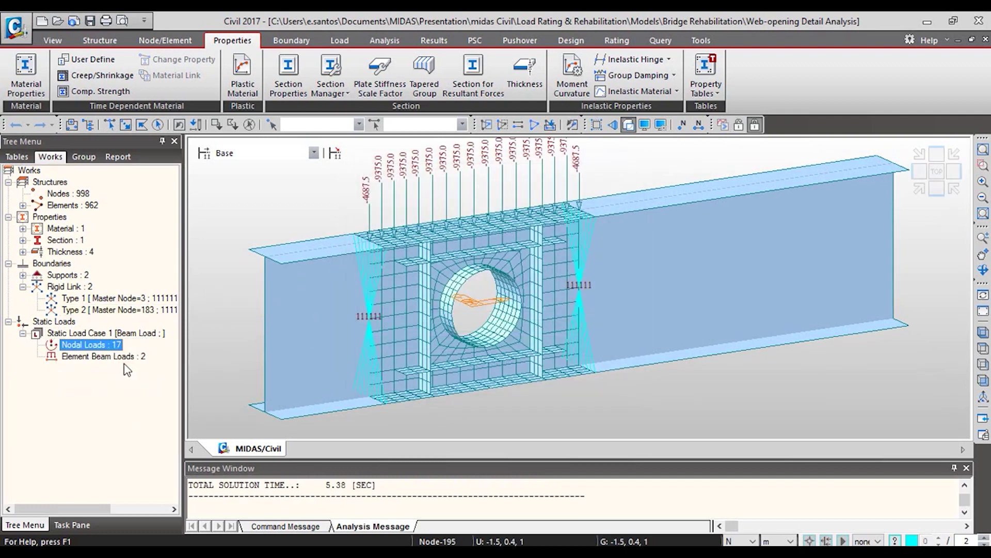
right_click(100, 357)
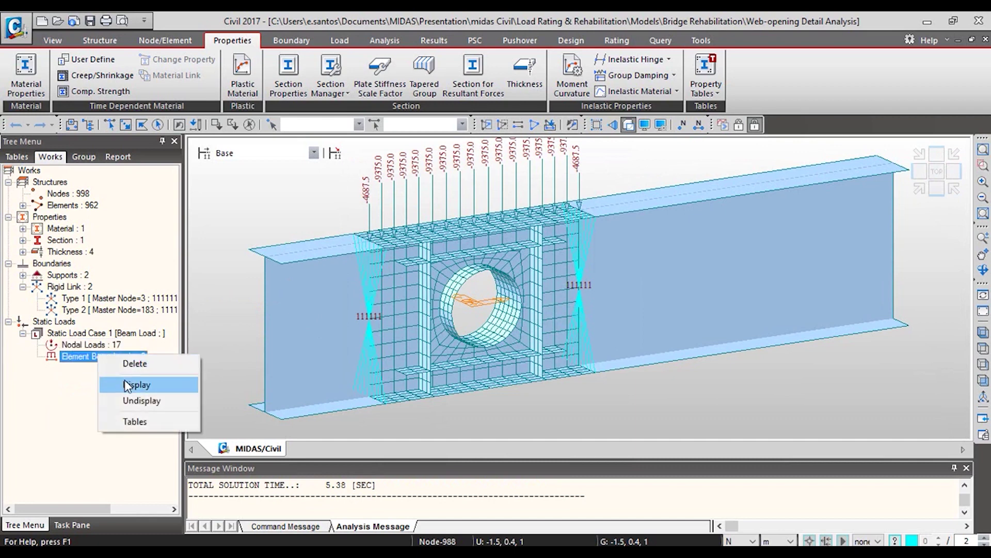
left_click(111, 382)
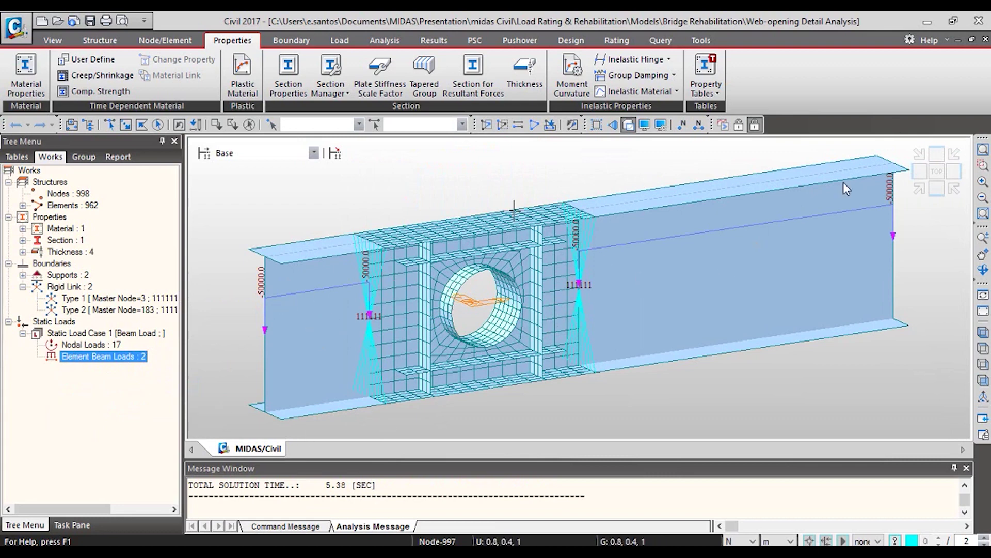
left_click(955, 189)
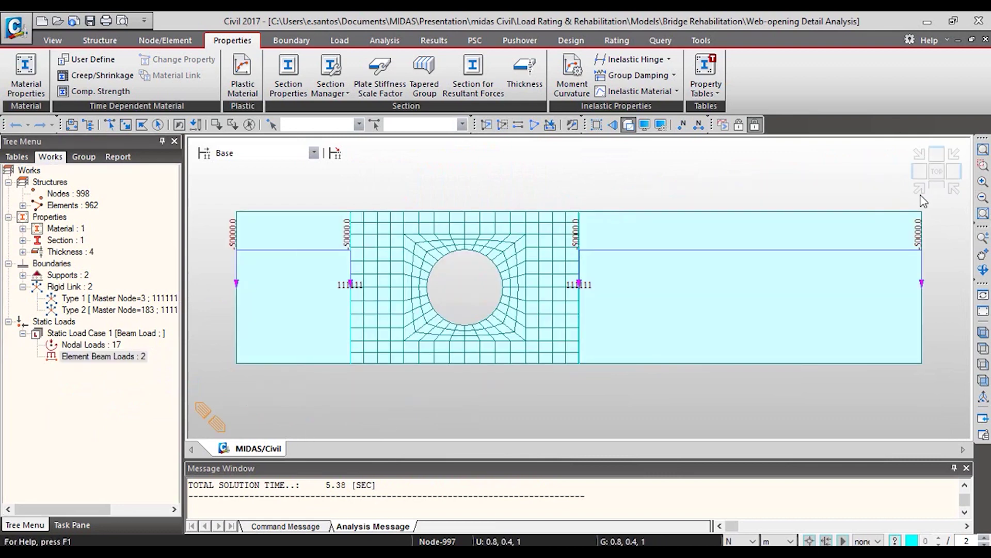
left_click(920, 191)
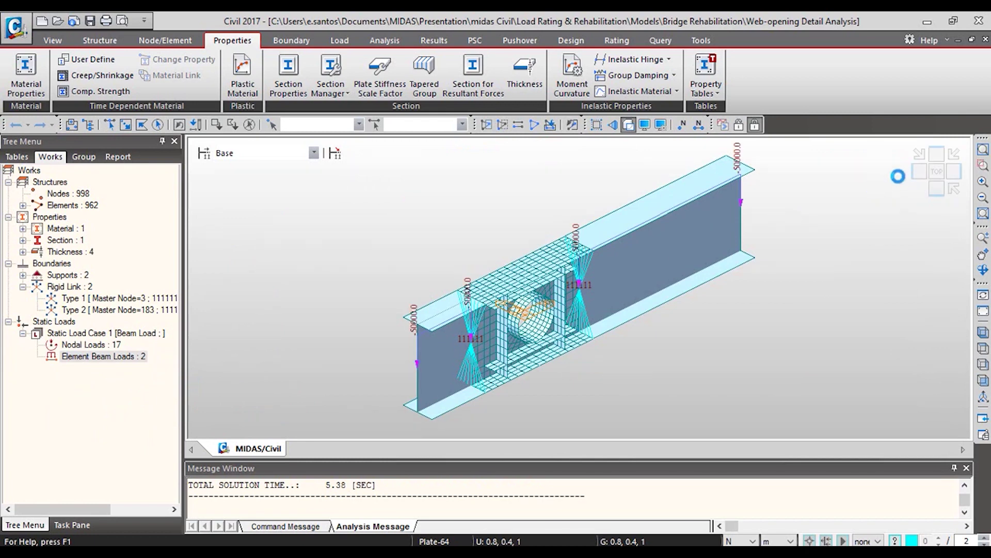
scroll(469, 309, "up", 5)
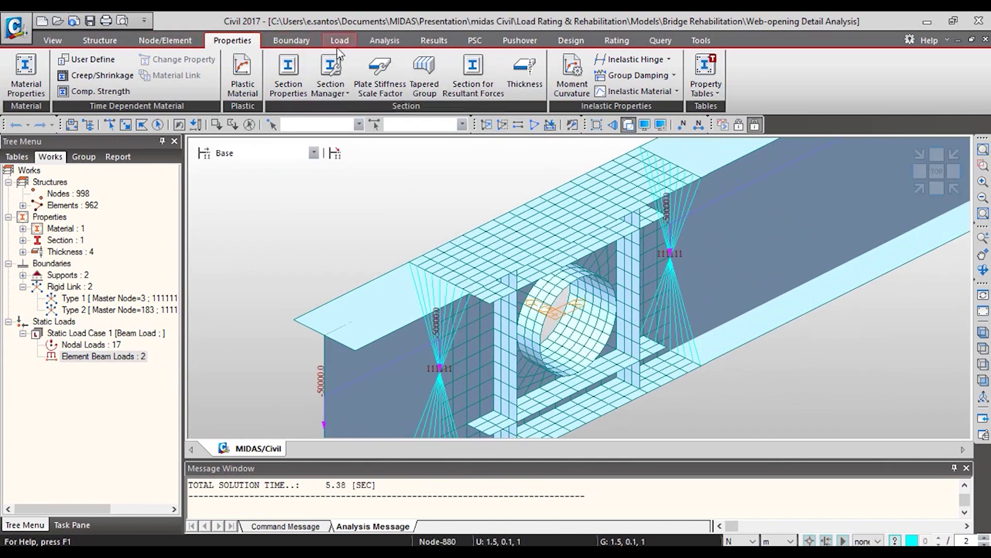
Plot the DXYZ displacement contour for ST: Beam Load with the deformed shape and legend enabled
left_click(434, 40)
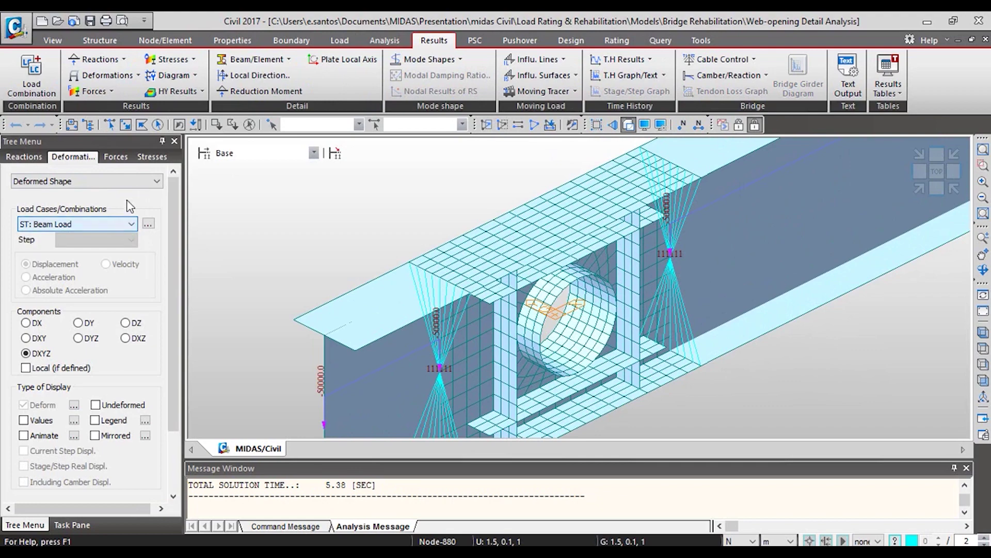
left_click(149, 181)
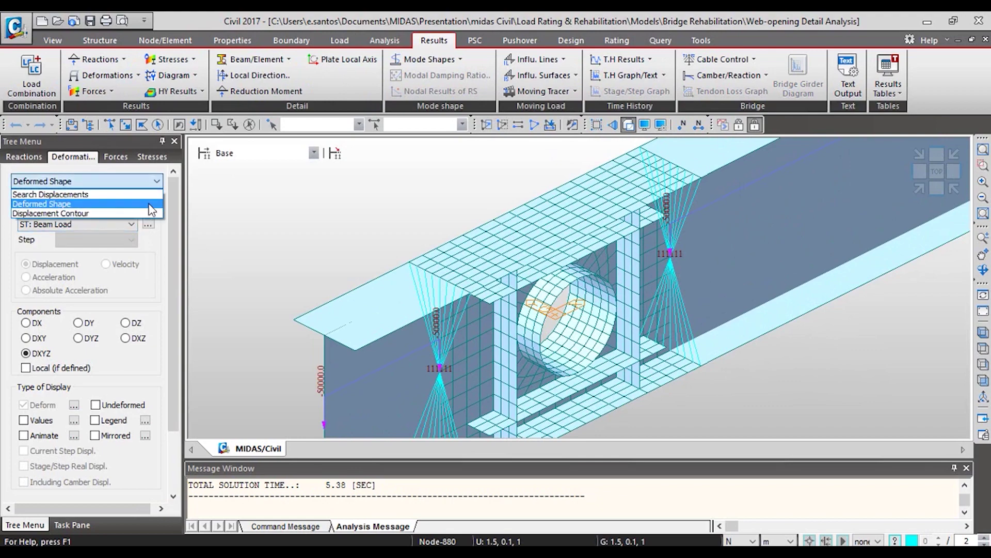
left_click(146, 213)
scroll(155, 259, "down", 3)
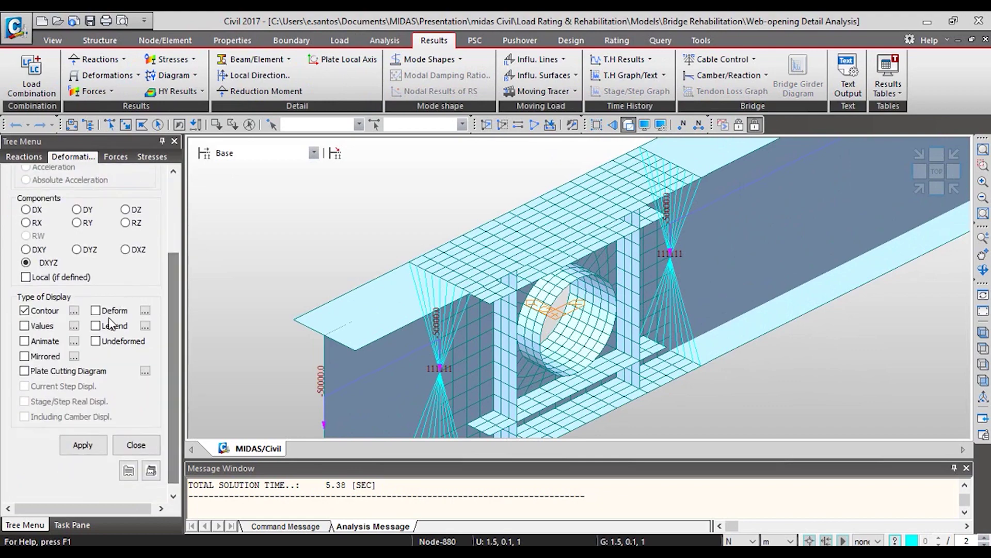
left_click(83, 445)
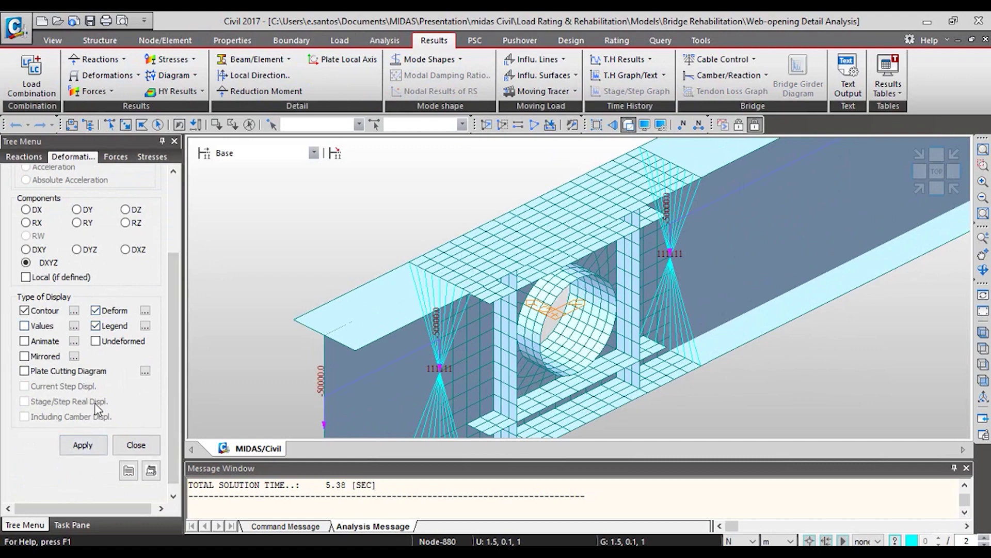
left_click(88, 452)
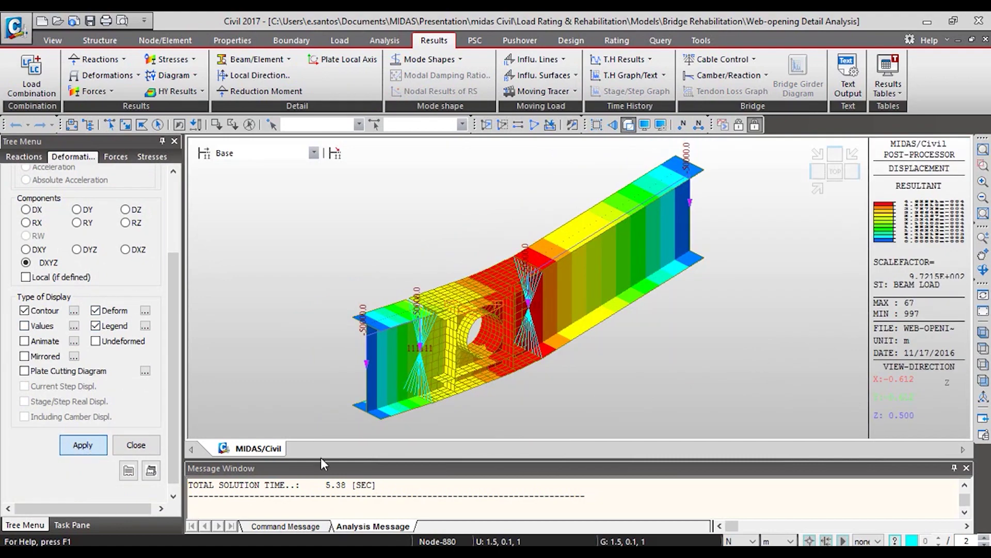
Close the displacement settings and hide the rigid link symbols on the girder
left_click(135, 445)
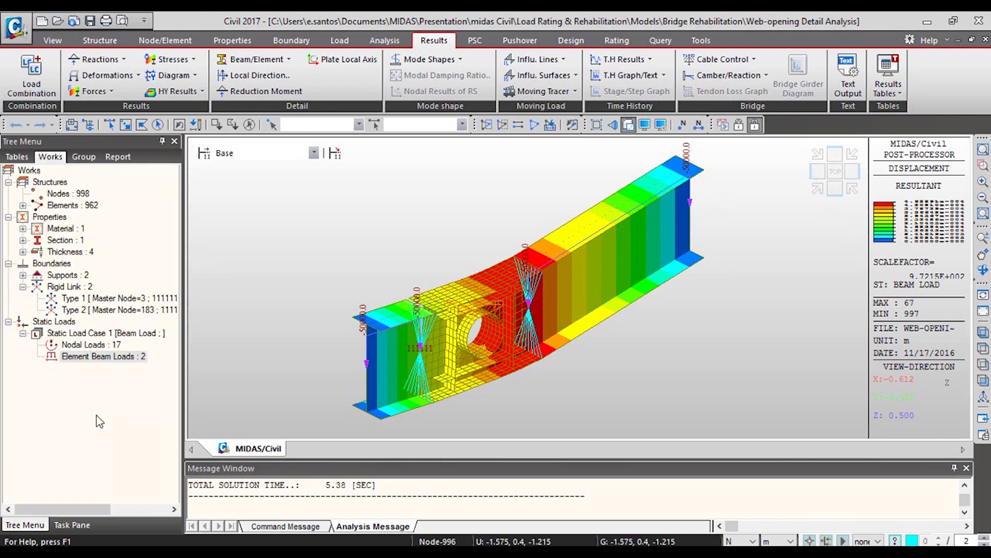
right_click(71, 302)
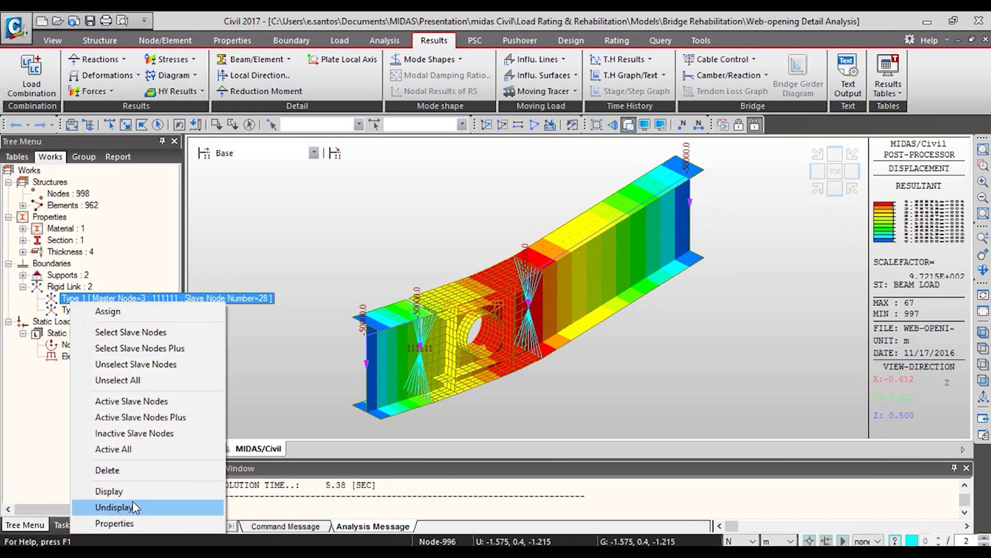
left_click(132, 507)
Reopen the Displacement Contour settings, enlarge the model view, and examine the deformed girder in front and isometric views
right_click(281, 331)
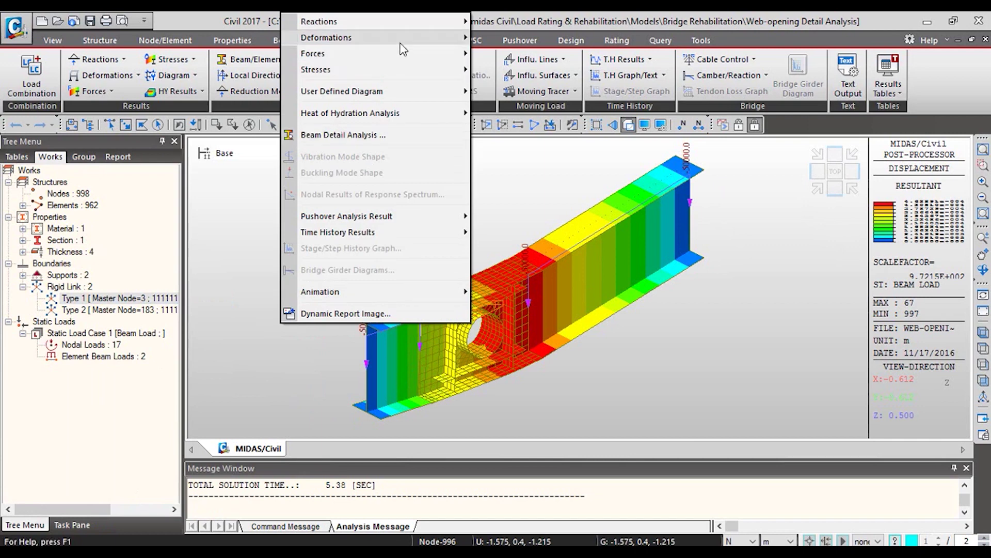
mouse_move(409, 44)
left_click(515, 63)
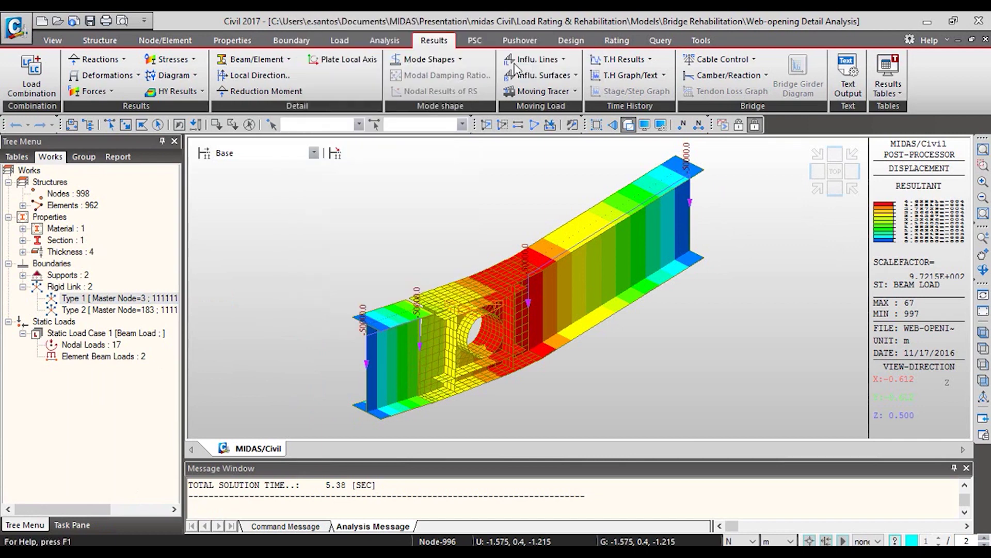
left_click_drag(424, 459, 424, 486)
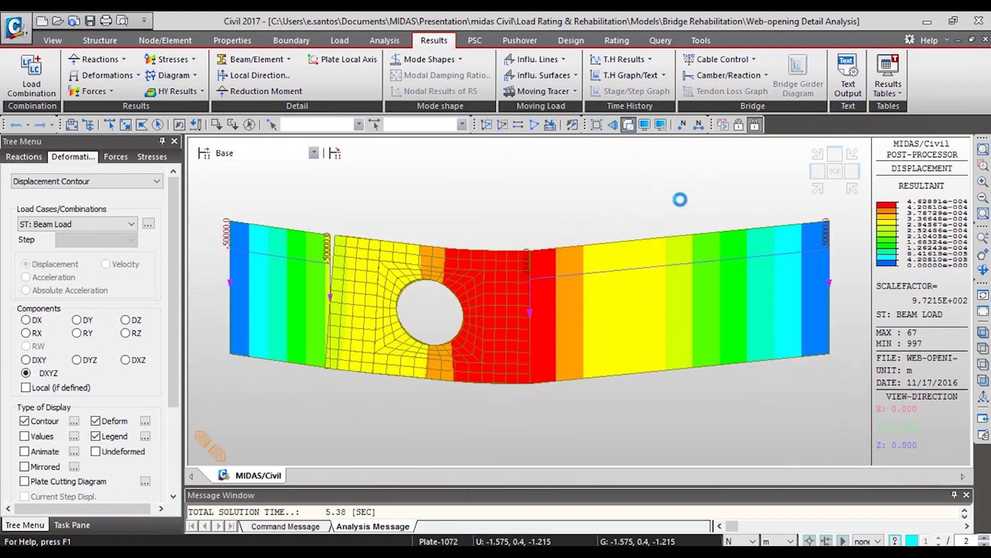
left_click(829, 182)
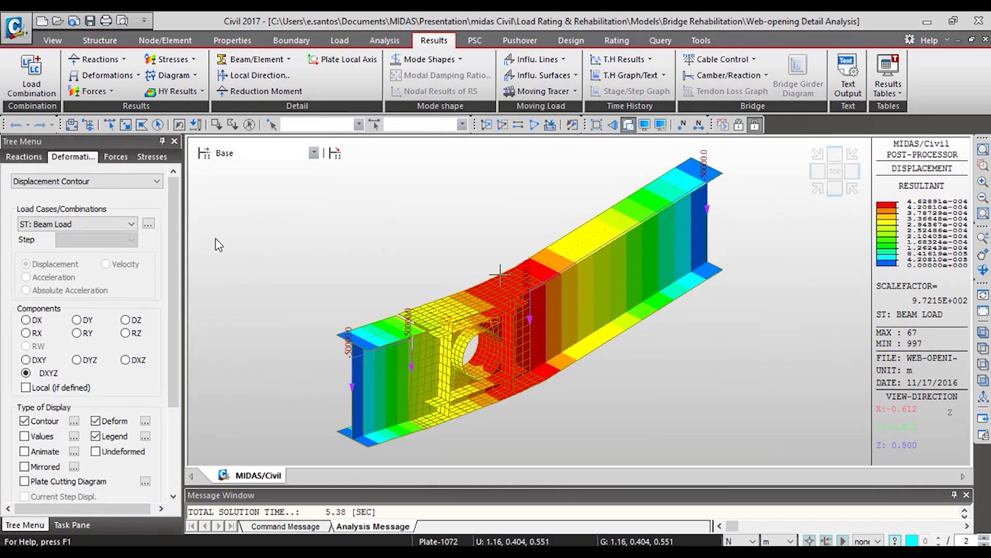
Plot the My beam diagram for ST: Beam Load with five points, line fill, contour, deformed shape and legend
left_click(130, 181)
left_click(115, 157)
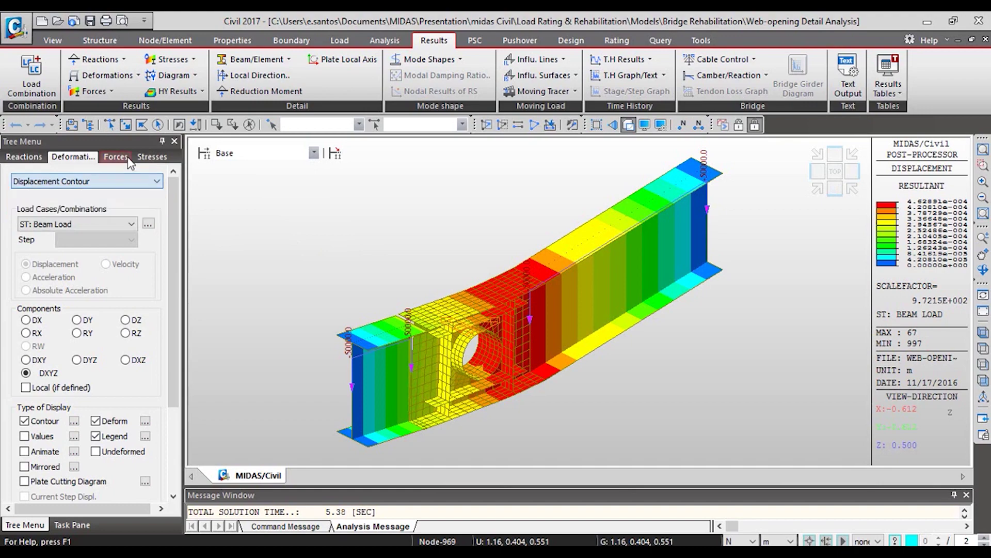
left_click(116, 156)
left_click(129, 181)
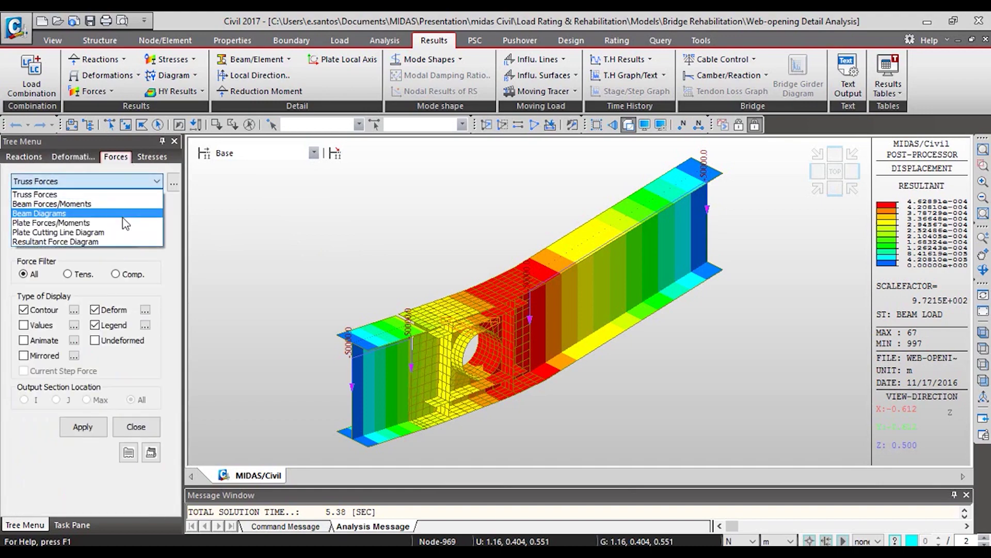
left_click(123, 214)
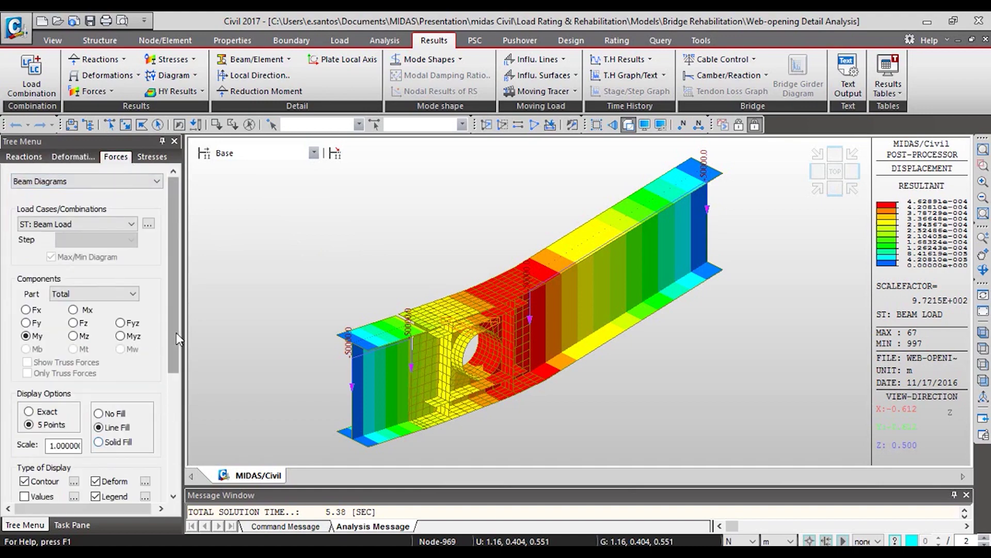
left_click_drag(175, 332, 166, 431)
left_click(100, 466)
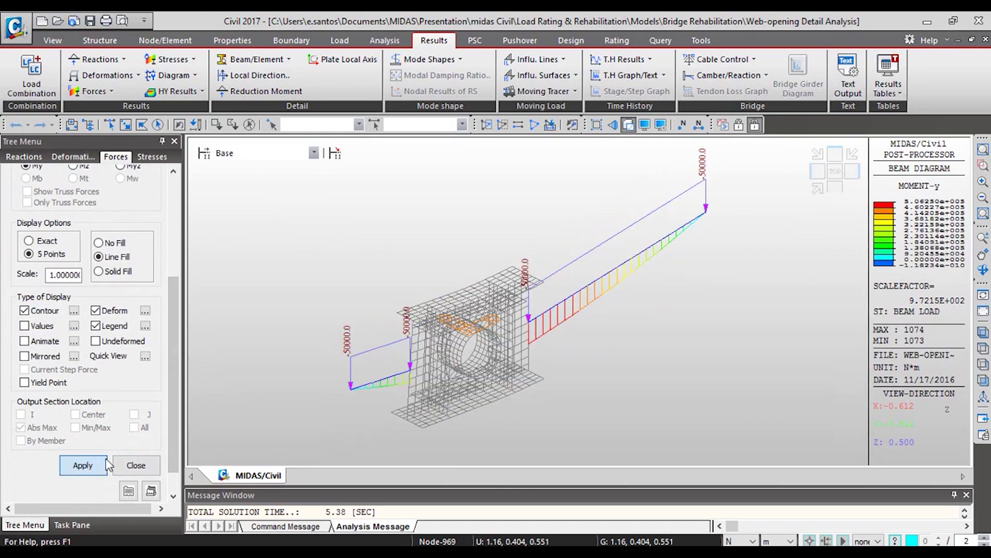
Change the beam diagram legend's rank values from exponential to fixed format with 2 decimal places
left_click(145, 325)
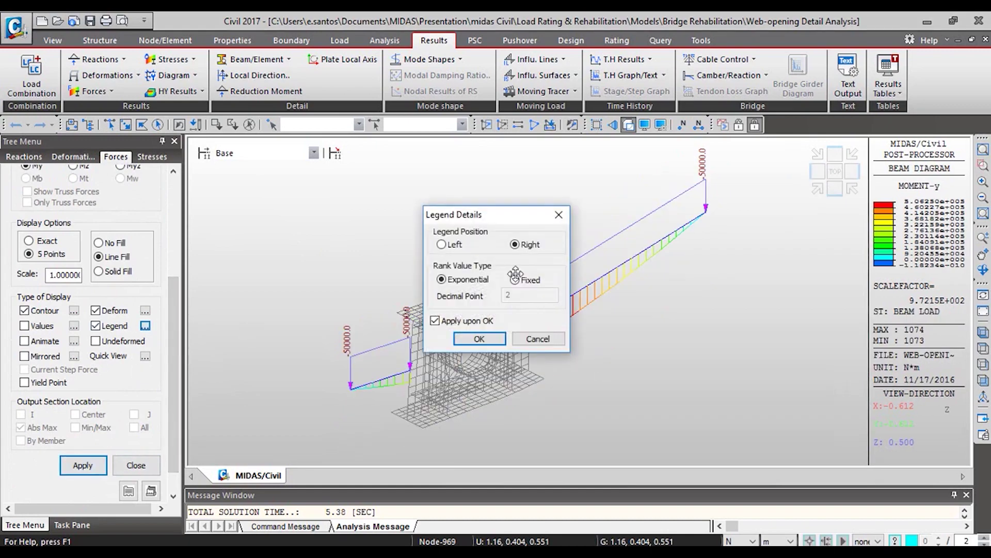
left_click(515, 279)
left_click(491, 344)
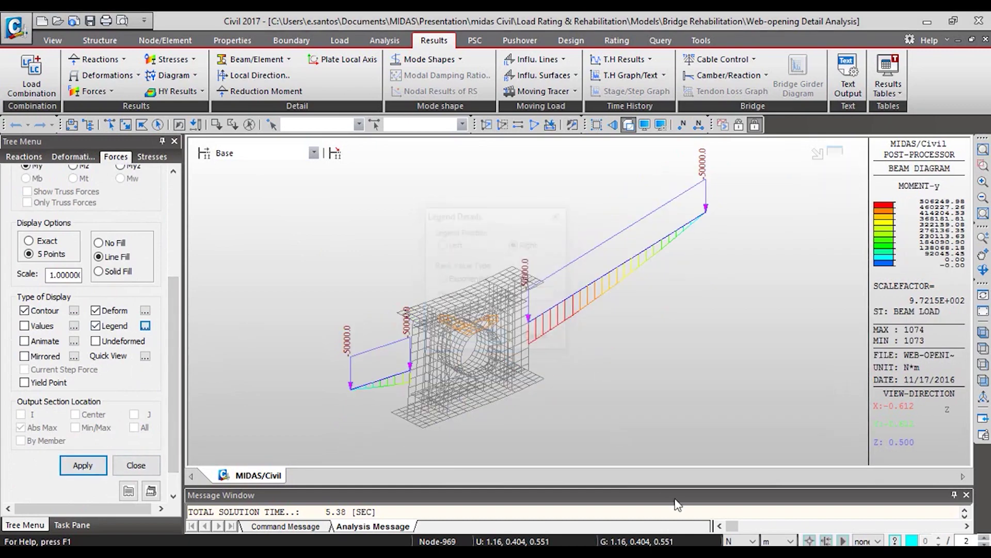
Set the model's force unit to kips and the length unit to ft
left_click(754, 541)
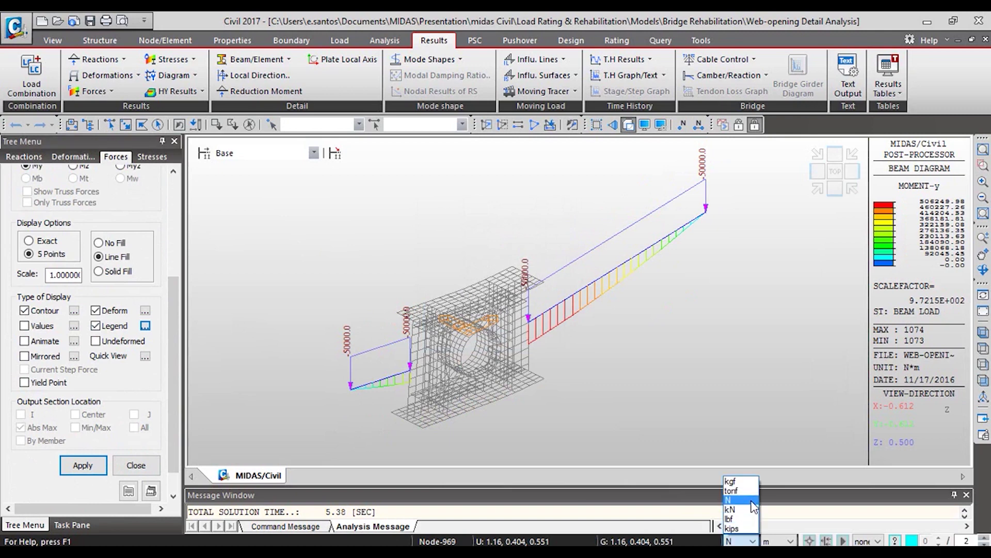
left_click(748, 526)
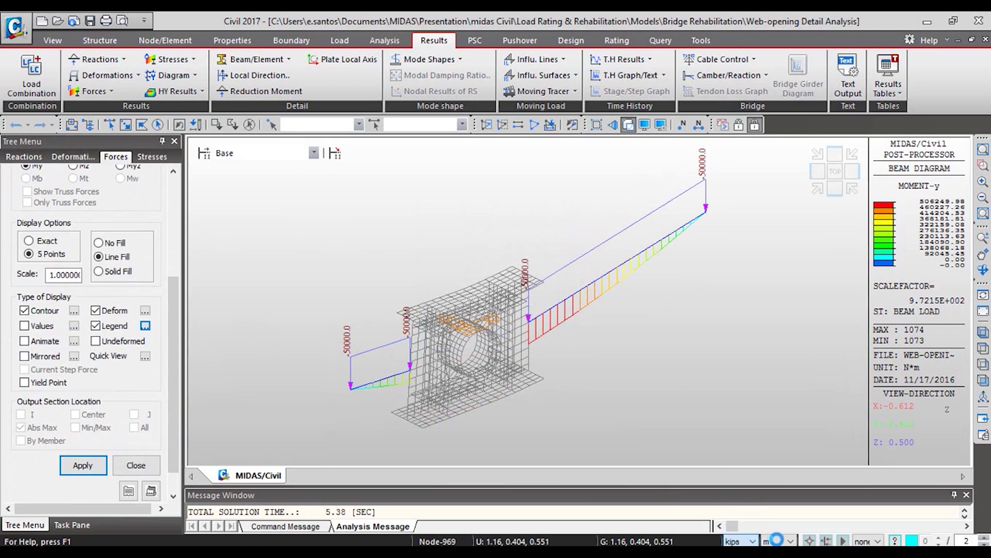
left_click(777, 540)
left_click(779, 528)
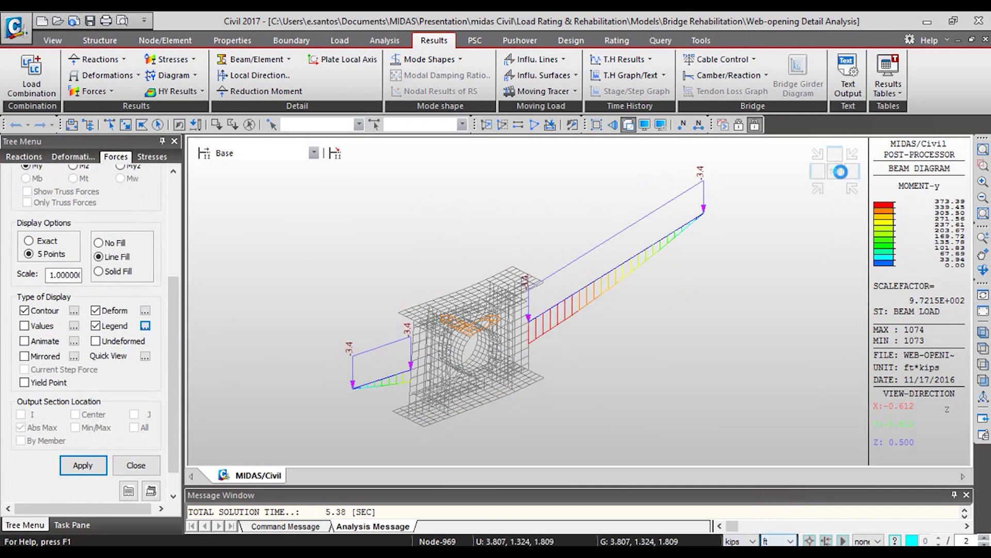
Turn off the deformed shape in the beam moment diagram and show the girder in front view
left_click(847, 188)
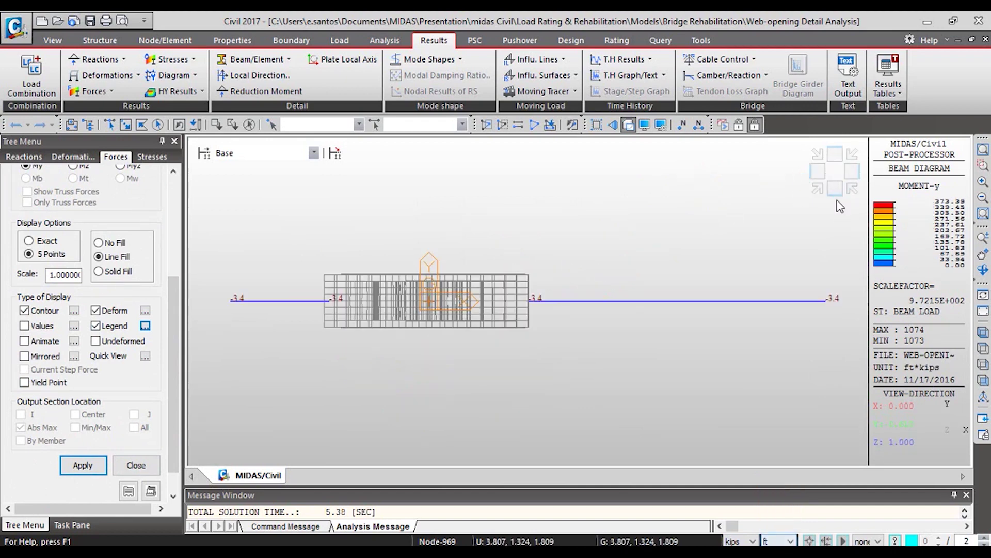
left_click(96, 311)
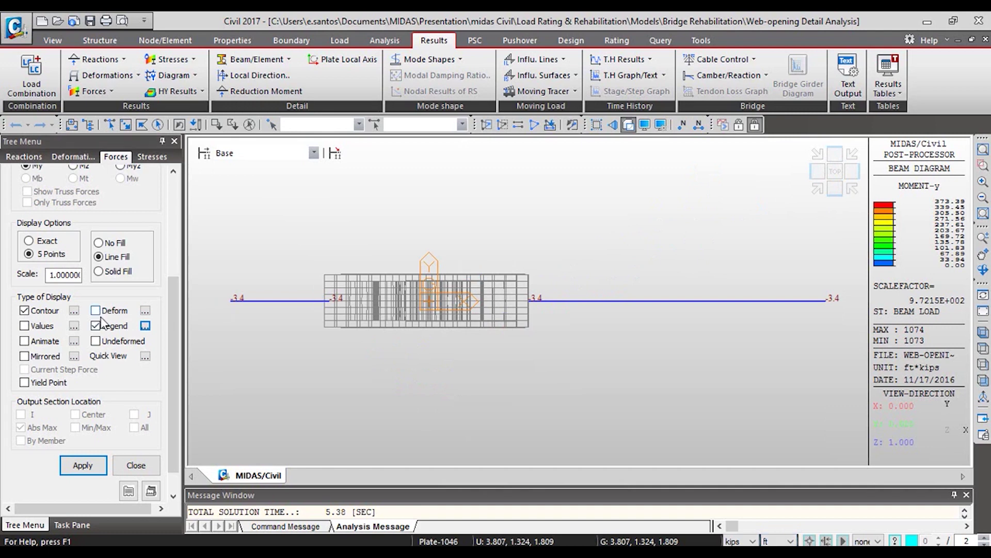
left_click(83, 465)
left_click(836, 192)
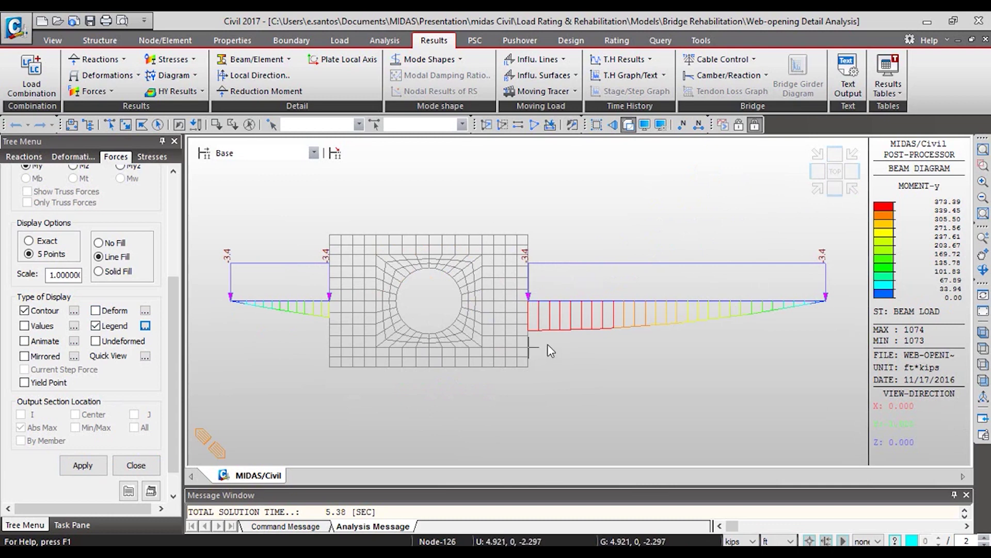
Plot the Mxx plate moment contour for ST: Beam Load and examine the web opening in isometric view
left_click_drag(176, 326, 175, 225)
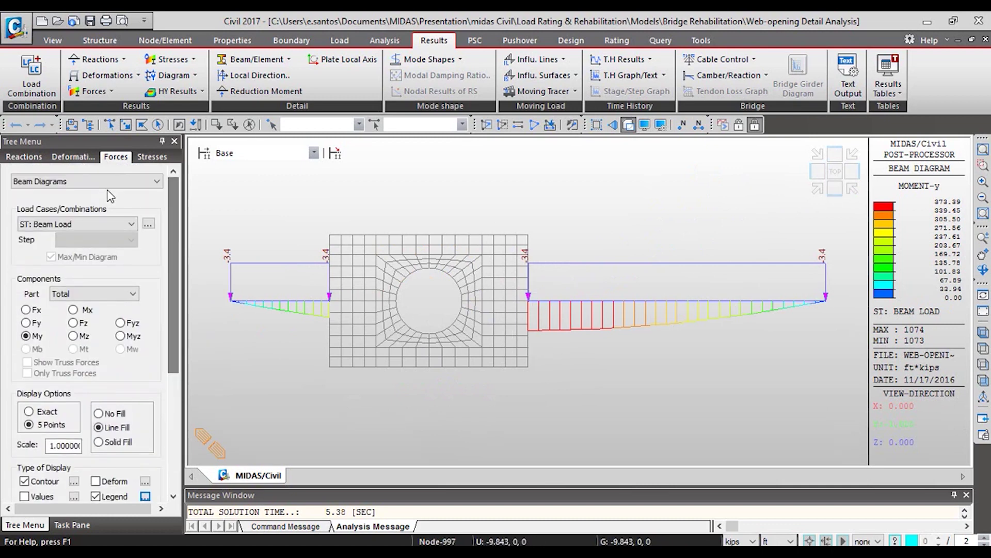
left_click(124, 181)
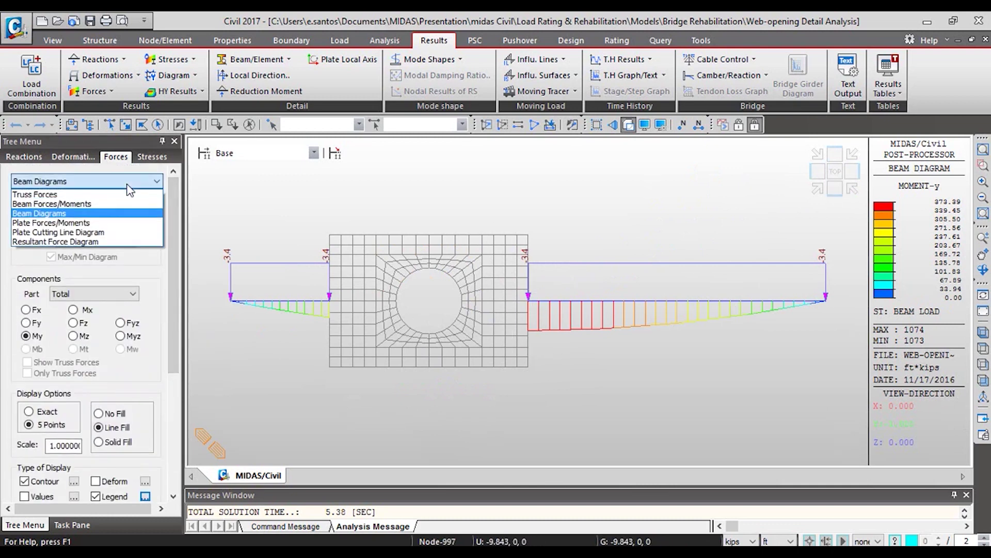
left_click(153, 228)
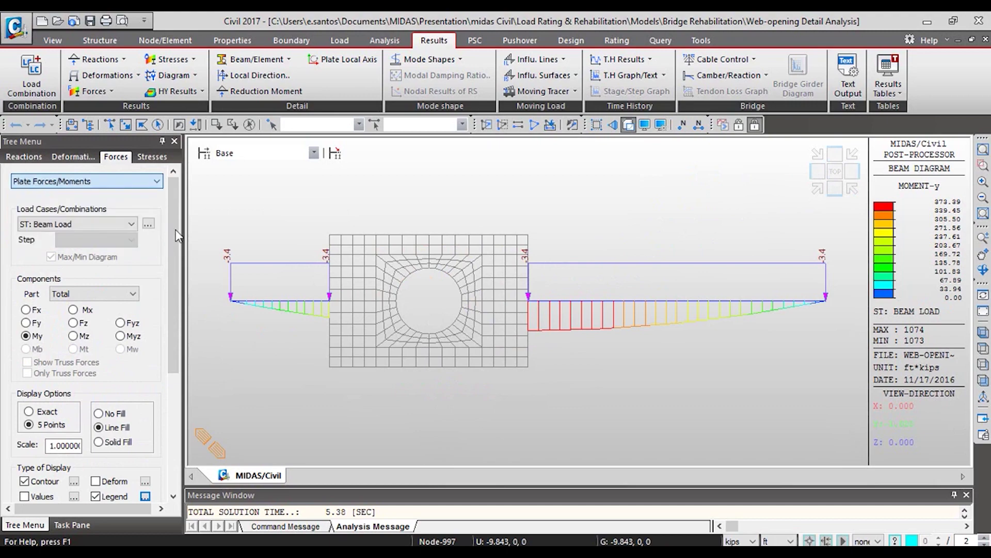
left_click_drag(175, 232, 187, 342)
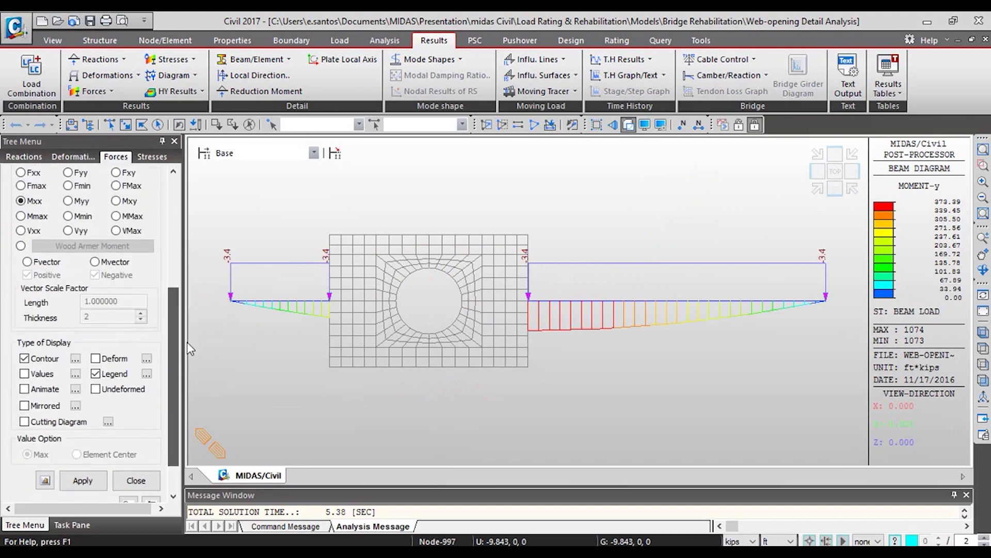
left_click(102, 477)
left_click(818, 189)
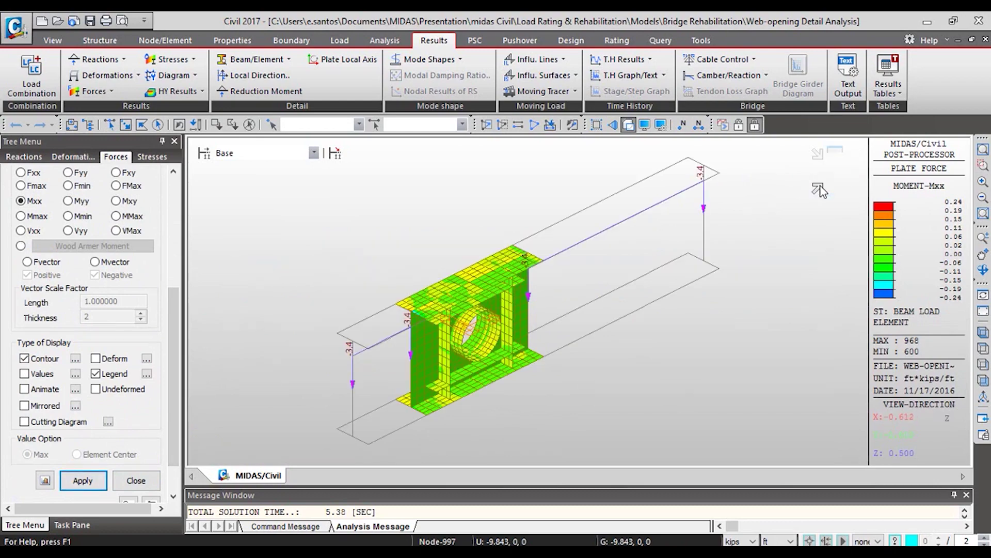
scroll(452, 320, "up", 4)
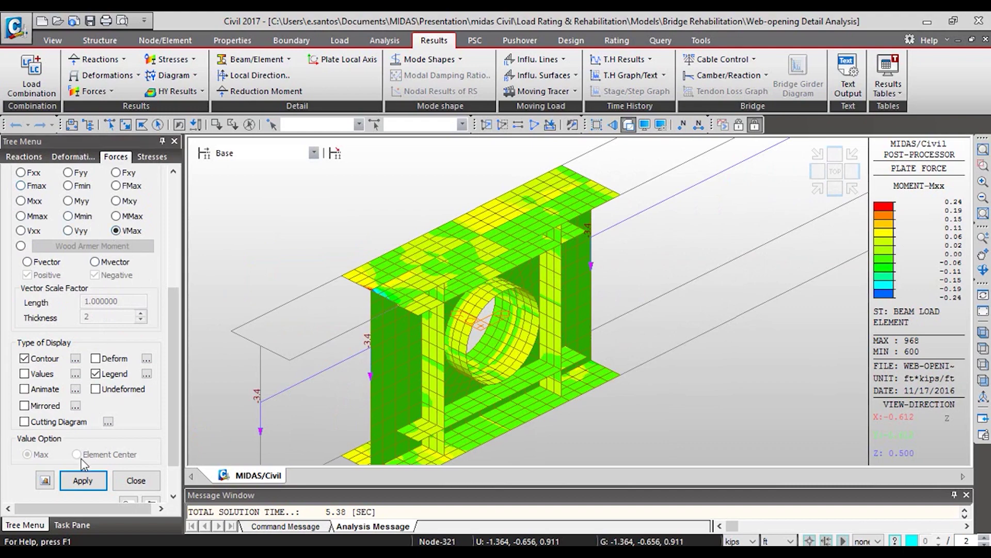
Plot the plate force contours around the web opening for VMax and for Fxx
left_click(84, 487)
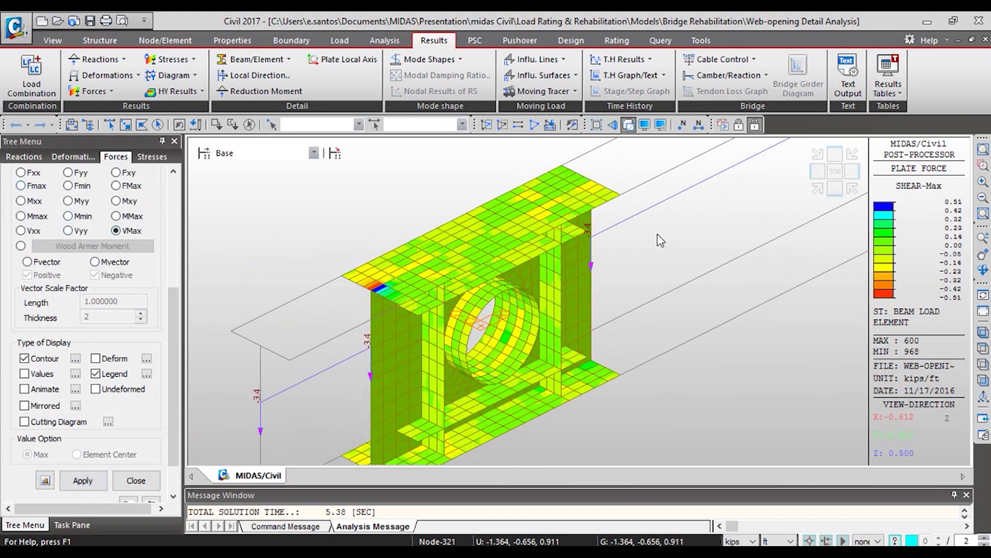
scroll(93, 212, "up", 3)
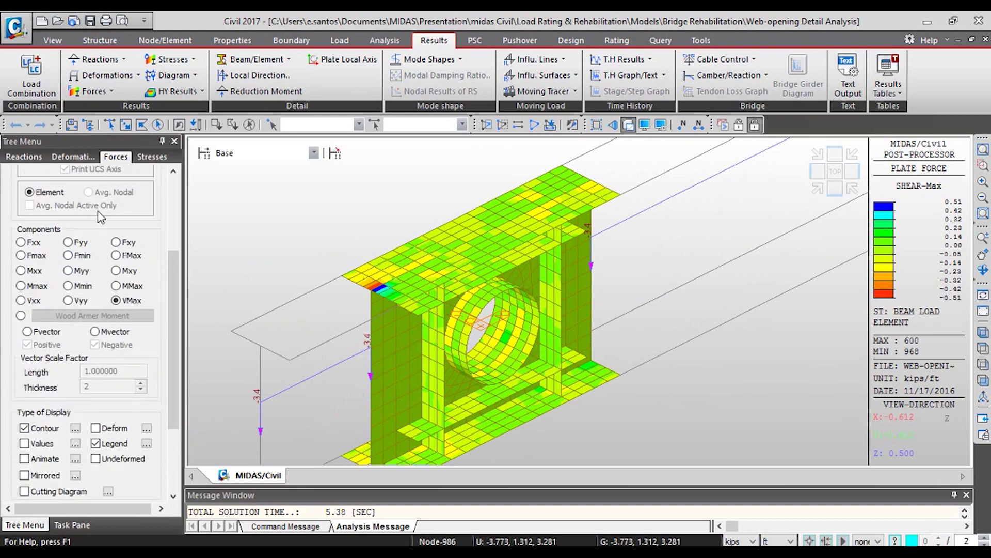
scroll(41, 253, "down", 4)
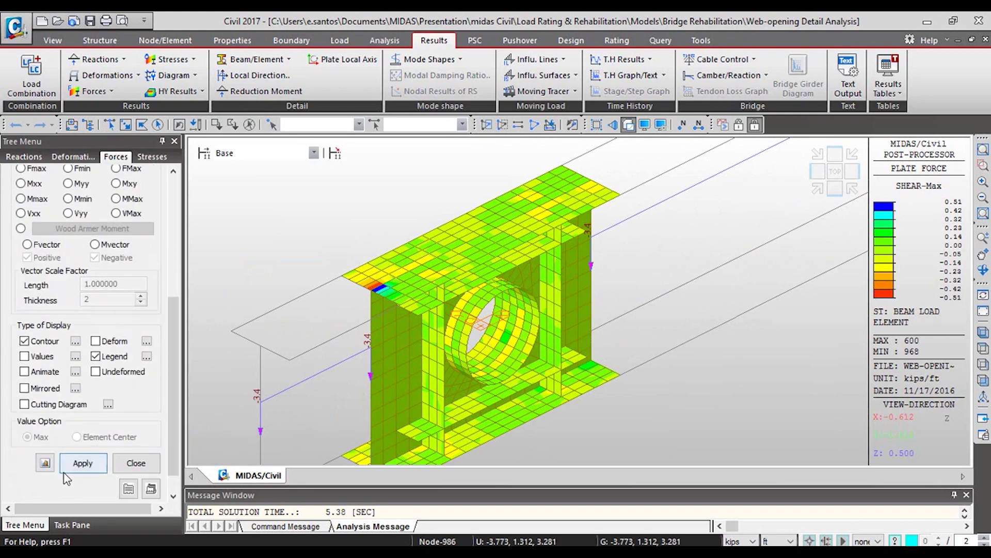
left_click(80, 463)
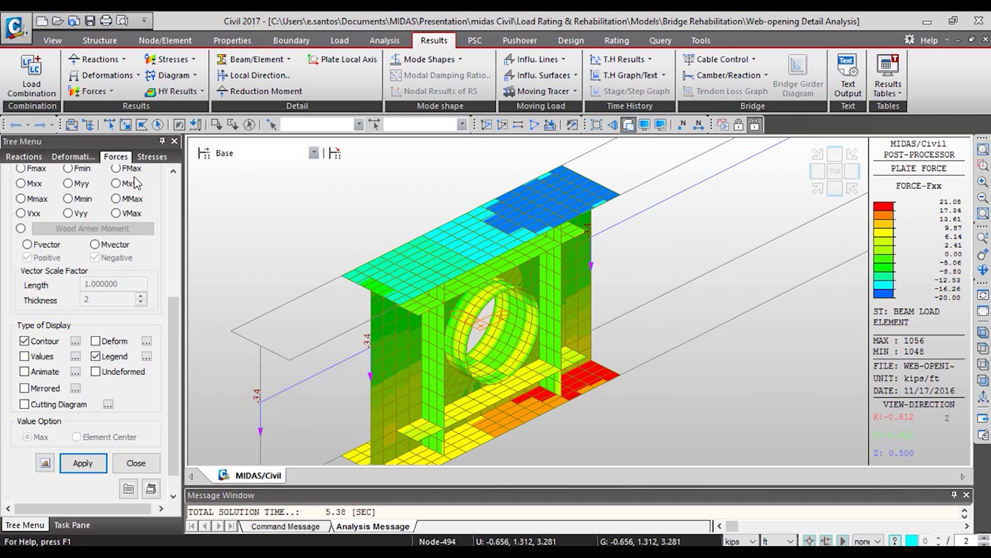
Plot the Sig-eff plane-stress/plate stress contour for ST: Beam Load and orbit around the web opening to examine it
left_click(151, 157)
left_click(101, 181)
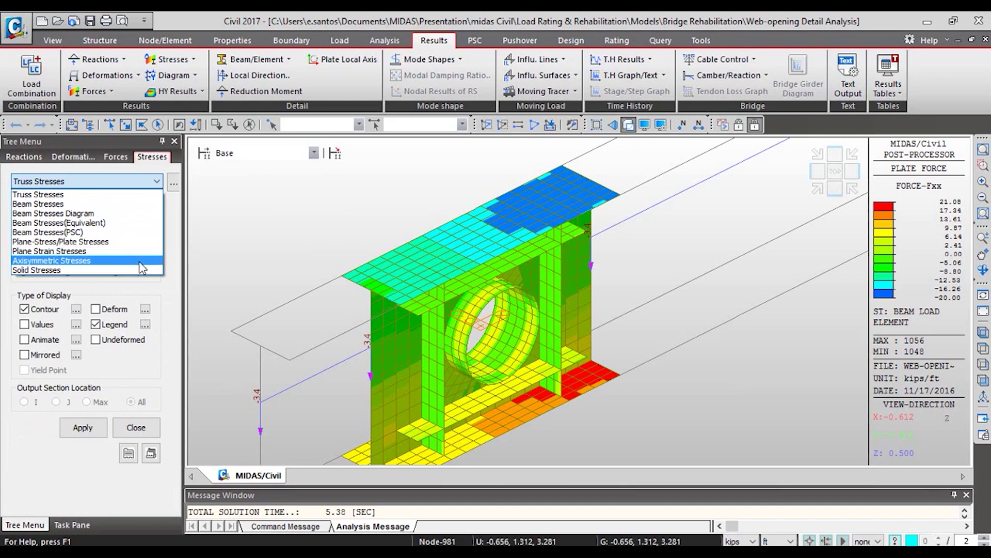
left_click(130, 241)
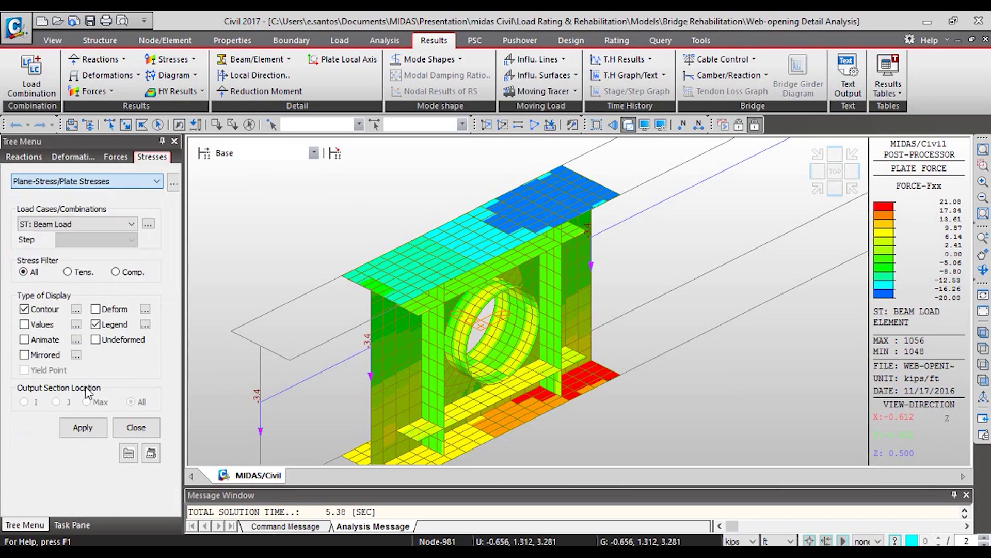
left_click_drag(173, 329, 165, 449)
left_click(79, 436)
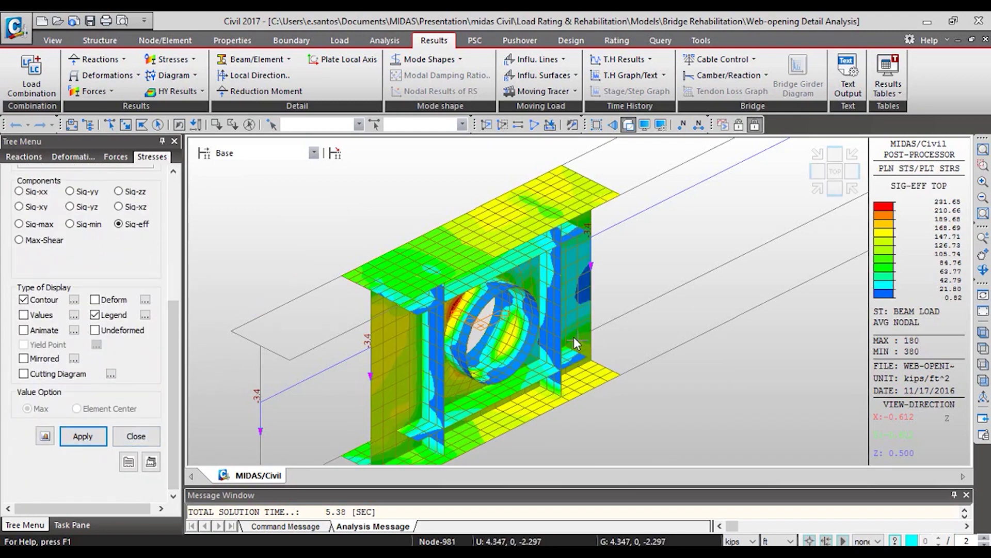
middle_click_drag(462, 413, 565, 298, "ctrl")
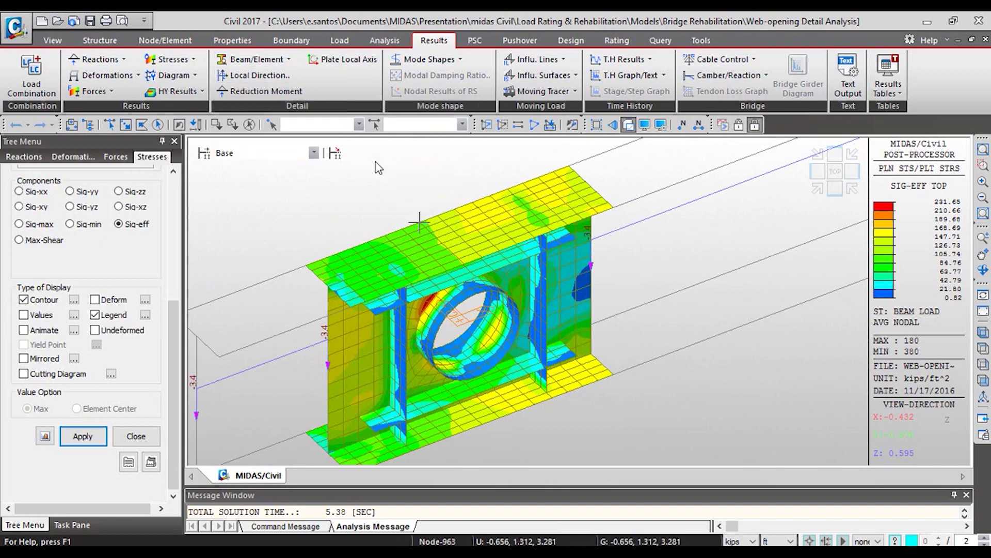
Enable frame and plane thickness for the hidden model display in the drawing display options
left_click(233, 41)
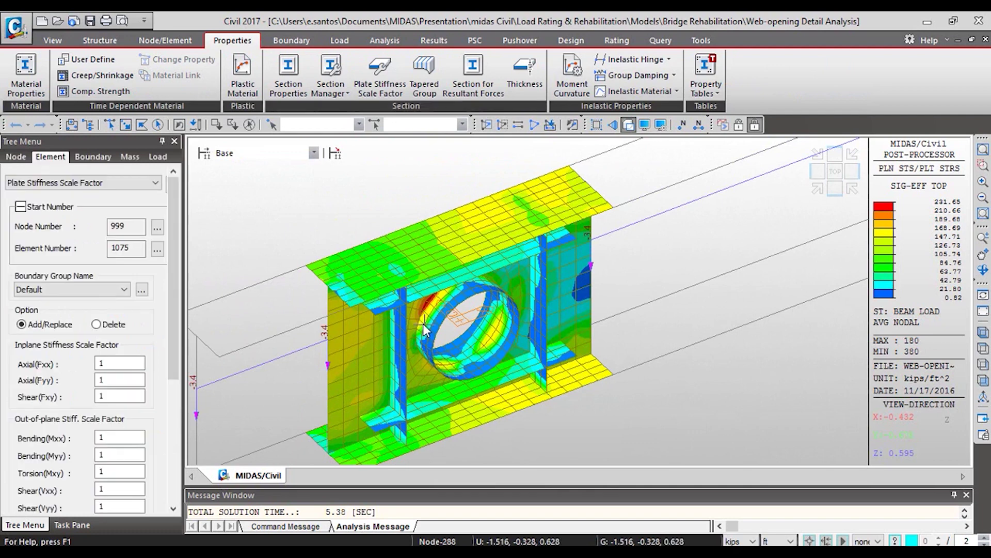
mouse_move(423, 328)
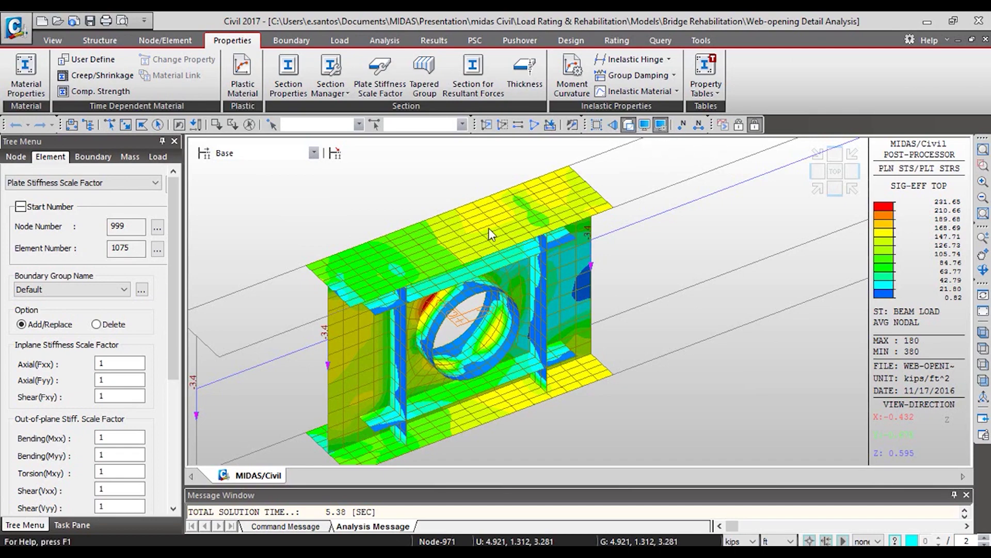
left_click(489, 163)
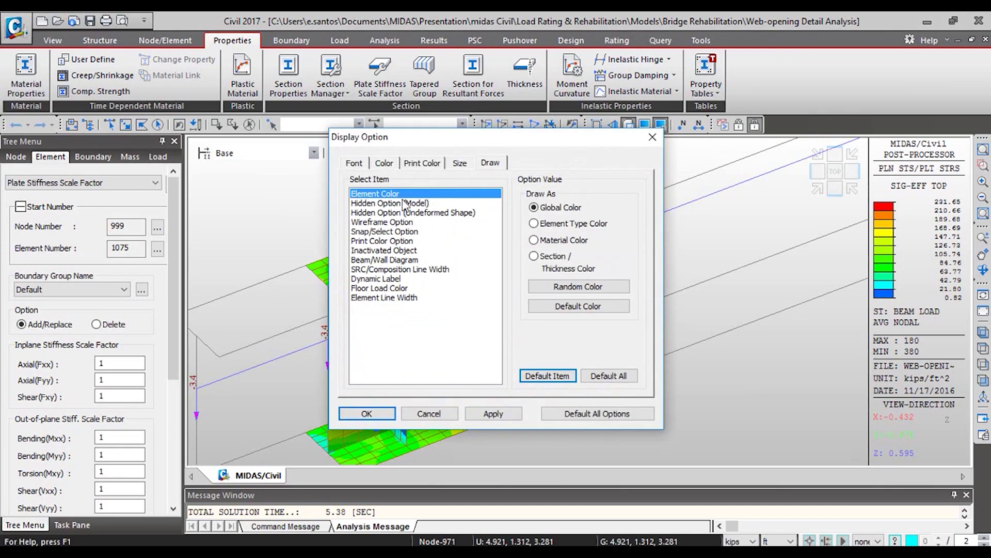
left_click(430, 203)
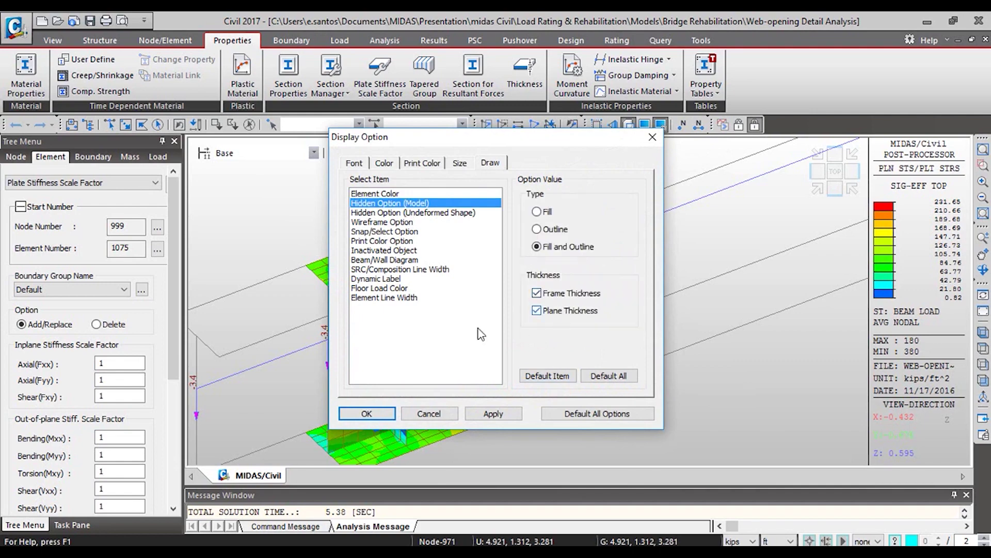
left_click(367, 413)
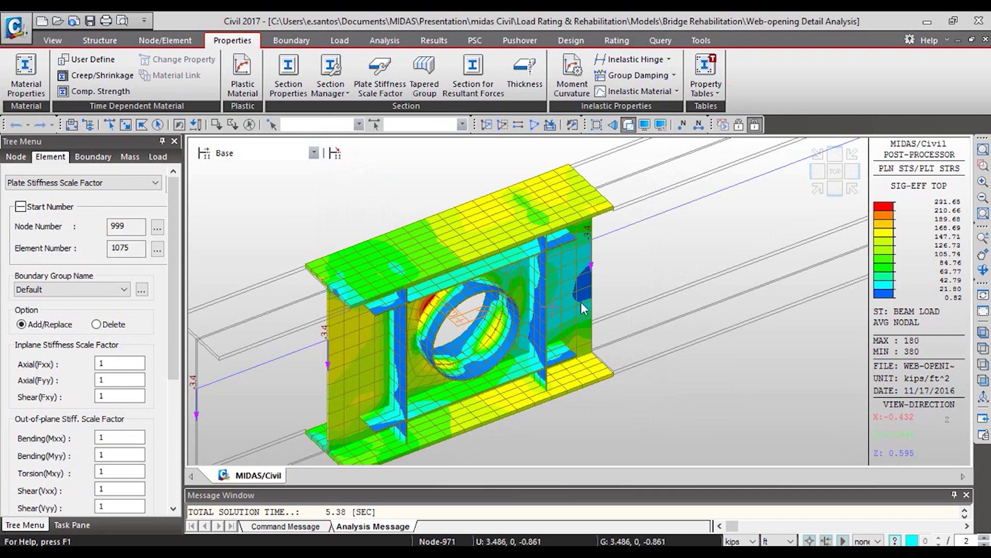
Activate only the upper-left plates around the web opening and the adjoining short beam, and examine their effective stresses in isometric view
middle_click_drag(474, 335, 434, 253)
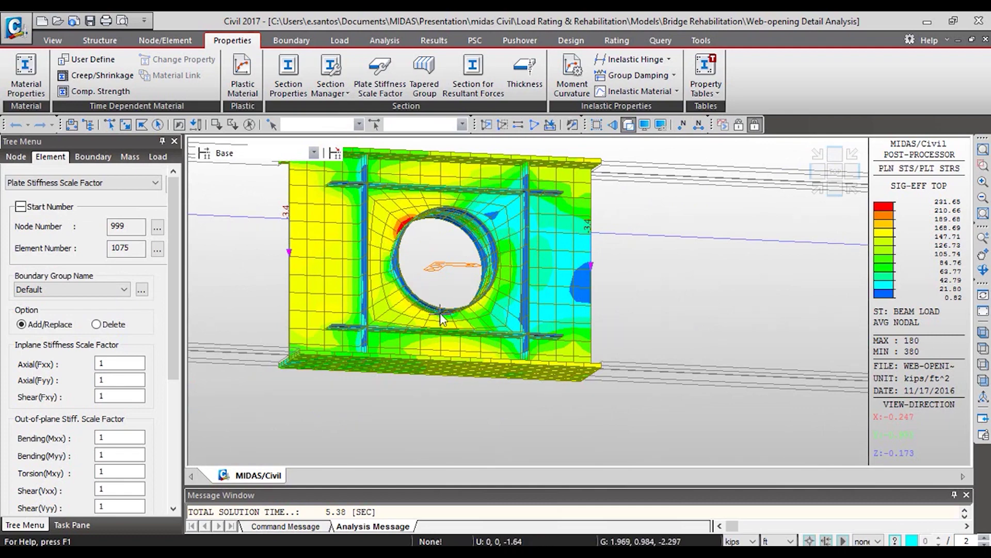
left_click(834, 189)
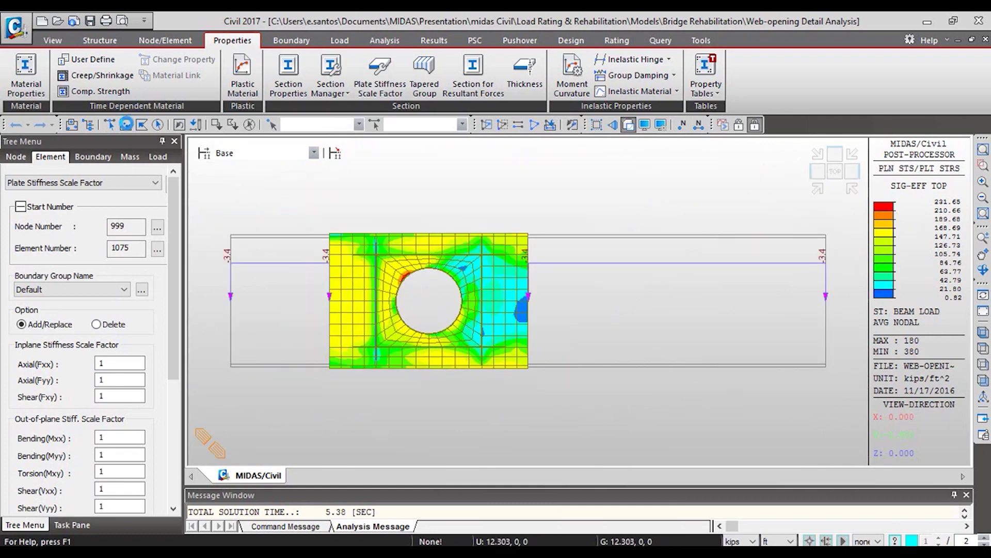
left_click_drag(355, 241, 438, 302)
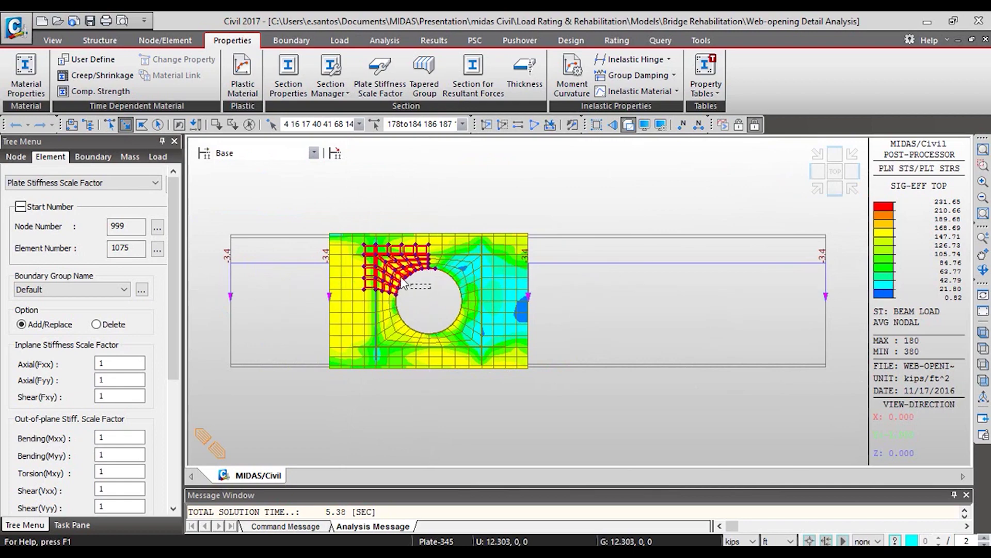
left_click_drag(305, 226, 304, 226)
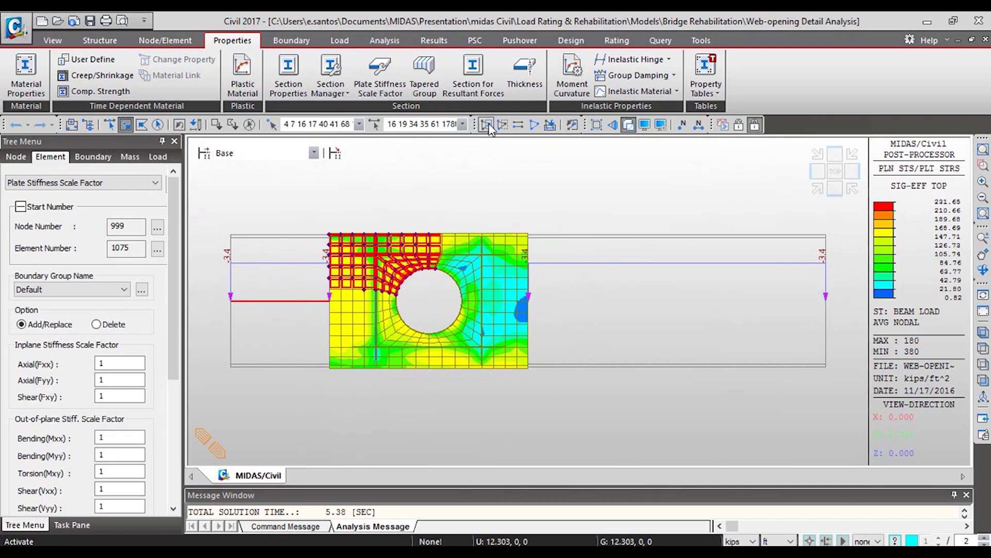
scroll(496, 304, "up", 3)
mouse_move(496, 305)
middle_mouse_down("ctrl")
mouse_move(582, 343)
mouse_move(480, 289)
mouse_move(511, 457)
mouse_move(470, 328)
mouse_move(506, 305)
middle_mouse_up("ctrl")
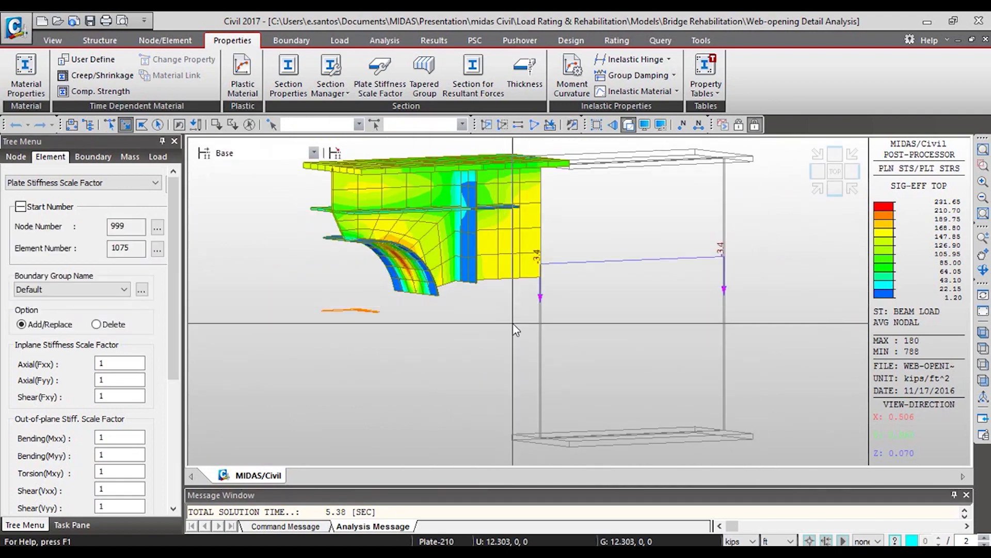
left_click(818, 189)
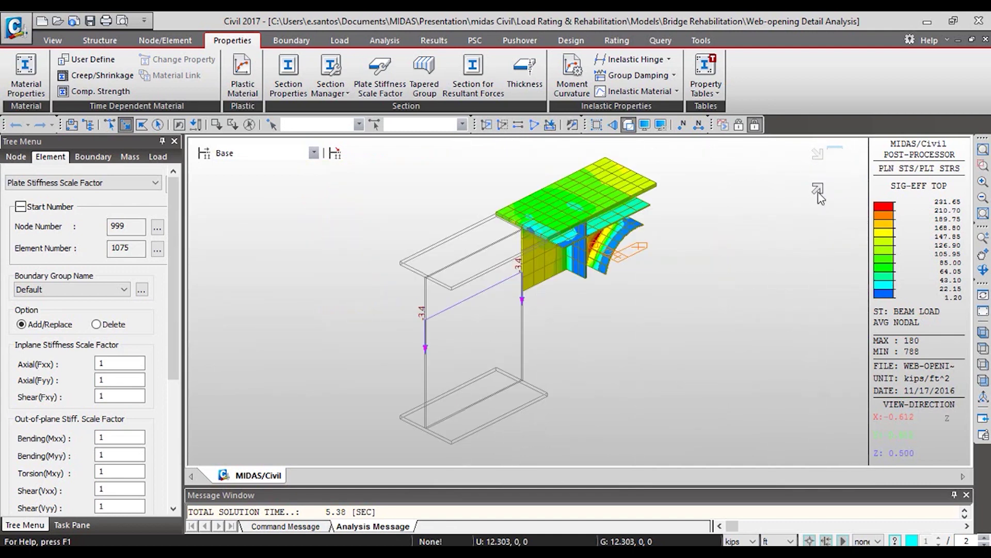